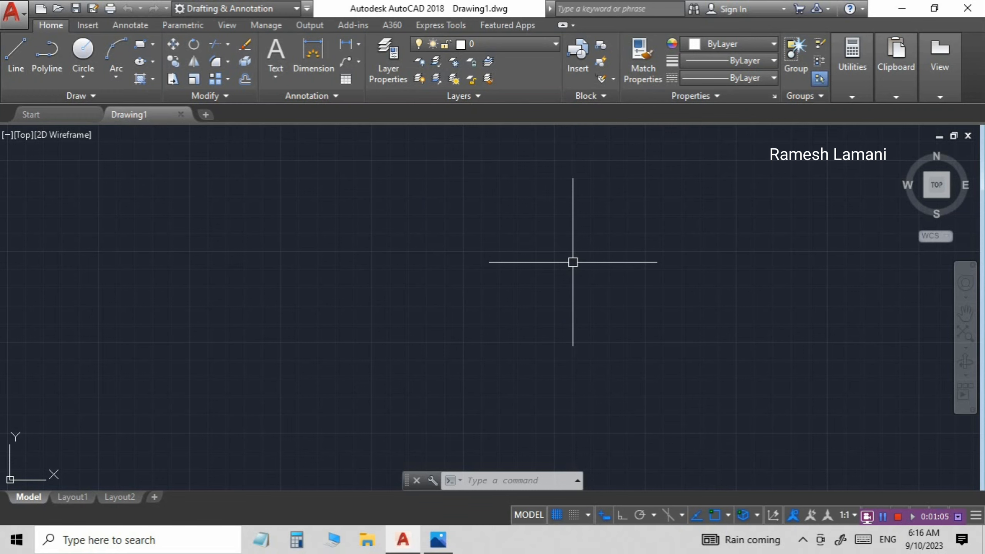
# Open the drawing units settings and choose Decimal for the length type and Decimal Degrees for the angle type
pyautogui.write('uni')
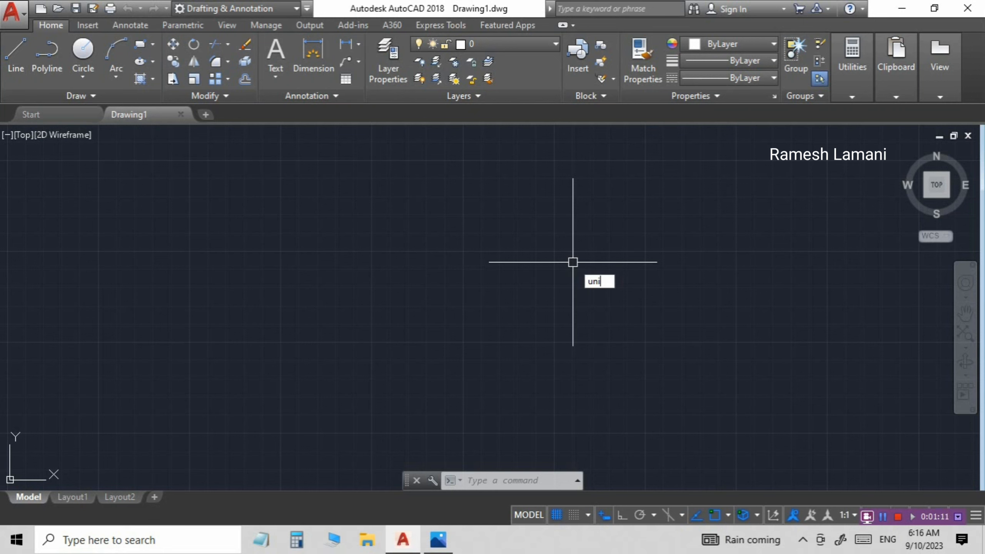
pyautogui.write('ts')
pyautogui.press('Return')
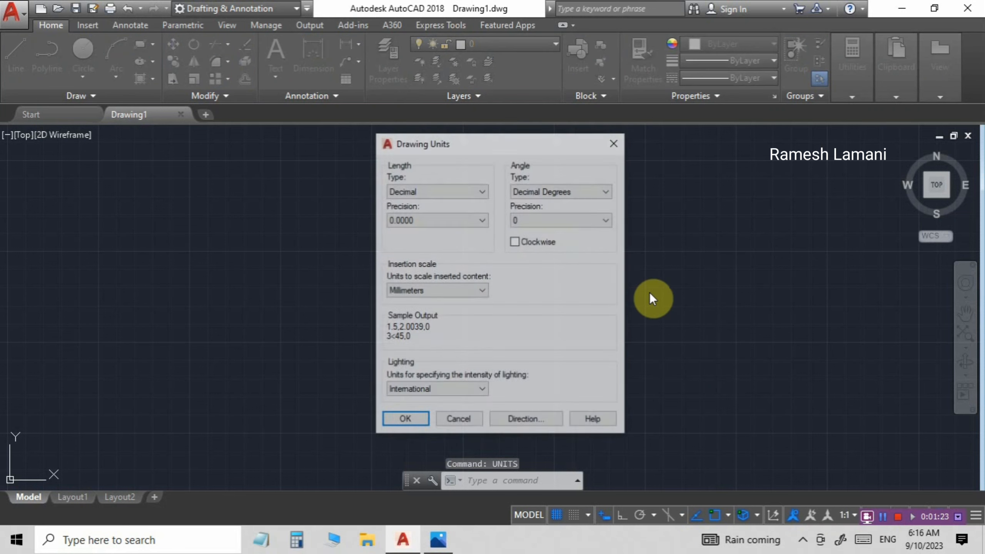
pyautogui.click(449, 191)
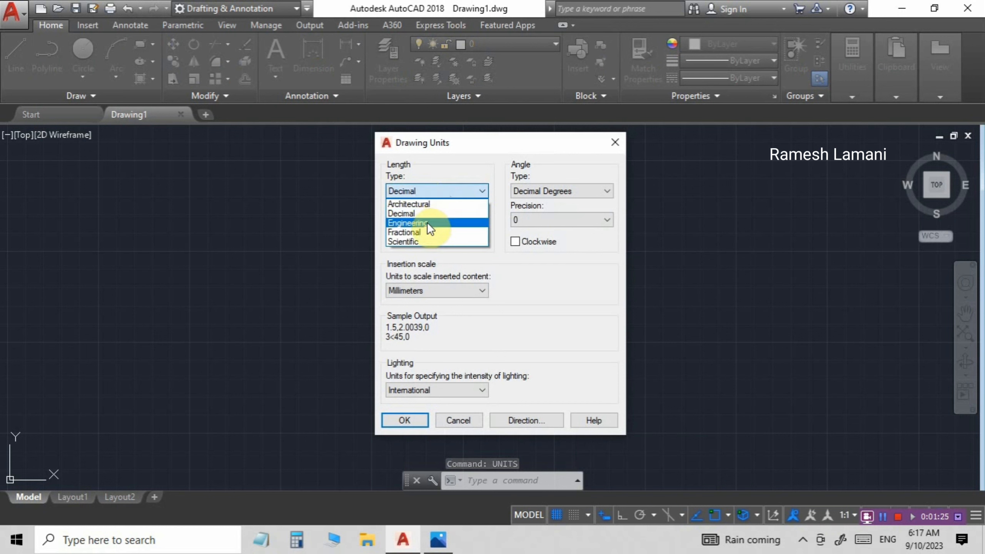
pyautogui.click(425, 216)
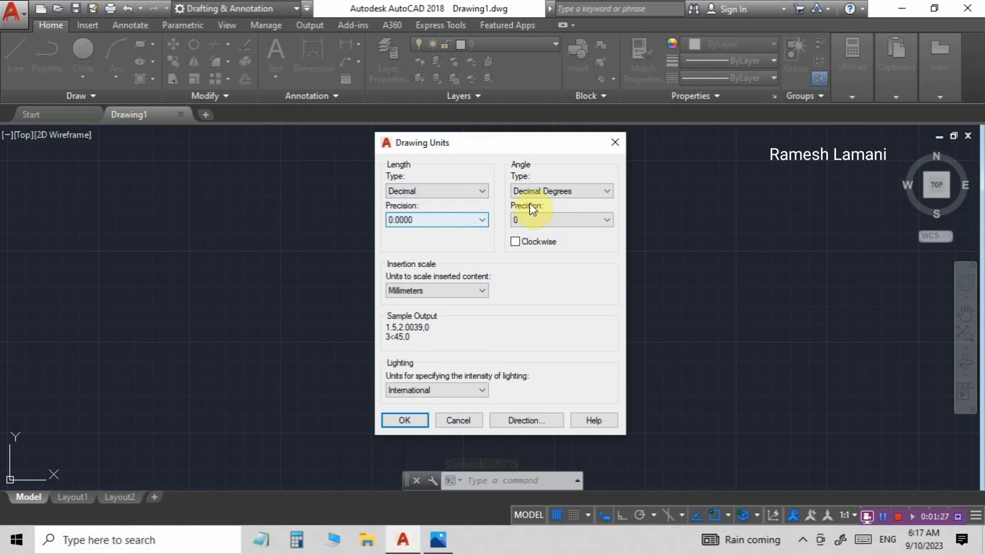
pyautogui.click(546, 191)
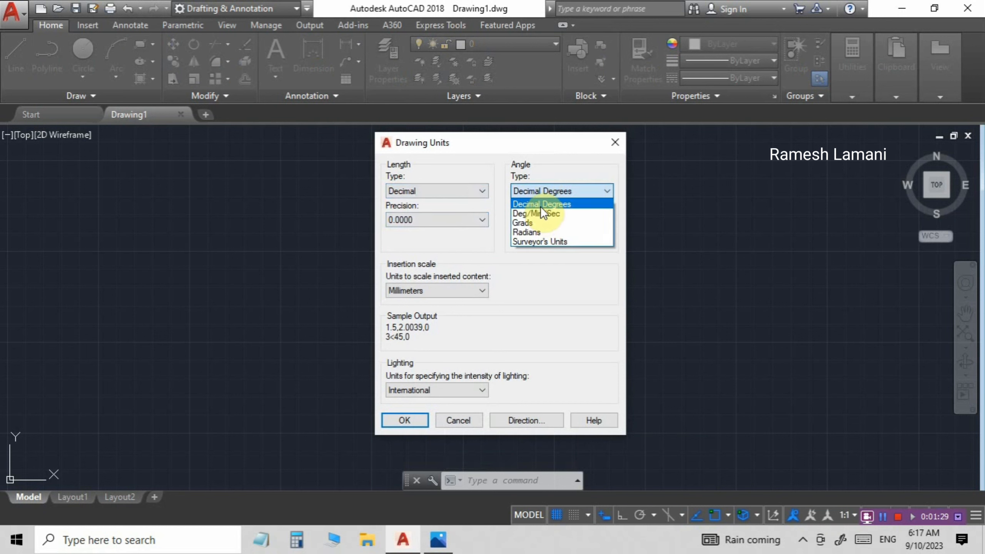
pyautogui.click(540, 207)
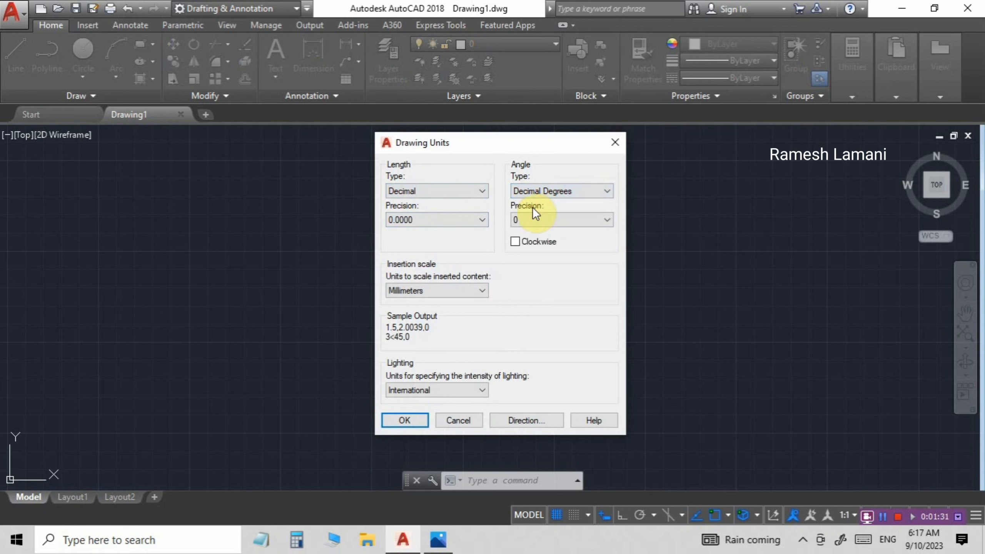
# Set the length and angle precision to 0.00, choose International lighting units, and apply the drawing units
pyautogui.click(457, 220)
pyautogui.click(413, 251)
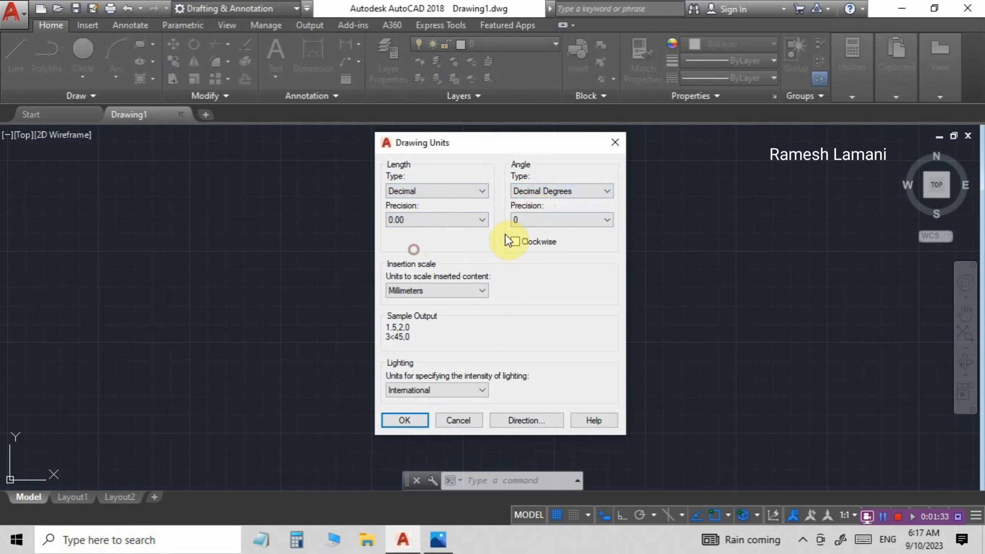
pyautogui.click(527, 221)
pyautogui.click(527, 252)
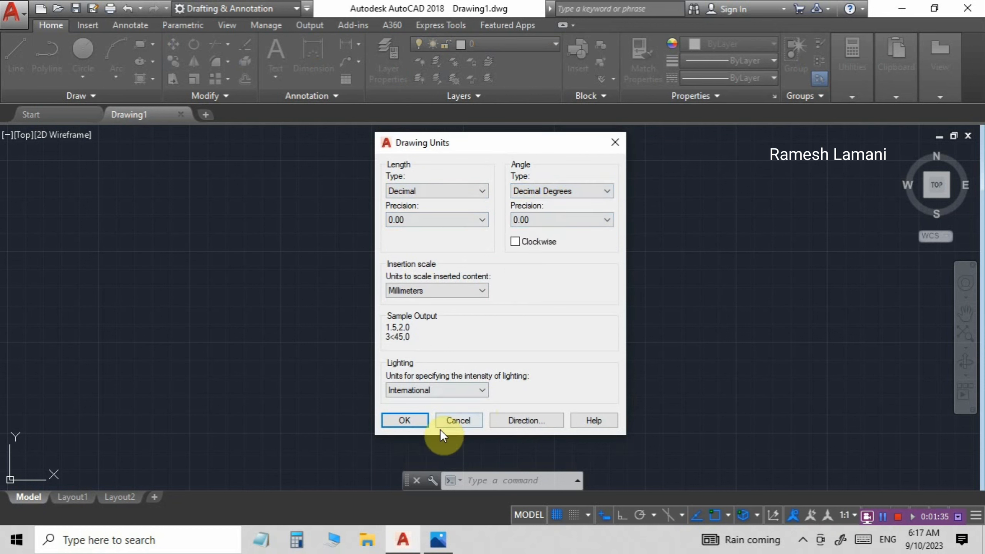
pyautogui.click(435, 389)
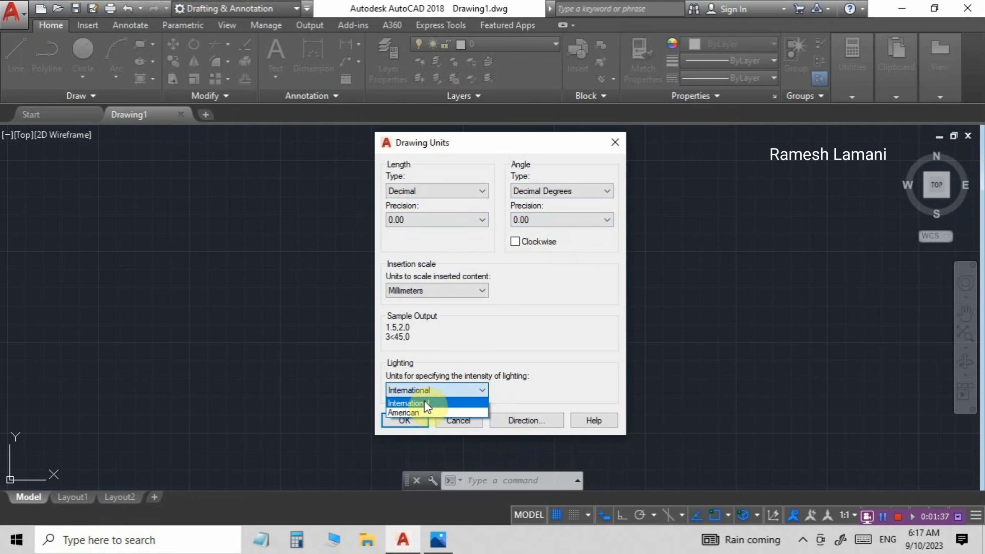
pyautogui.click(423, 402)
pyautogui.click(412, 418)
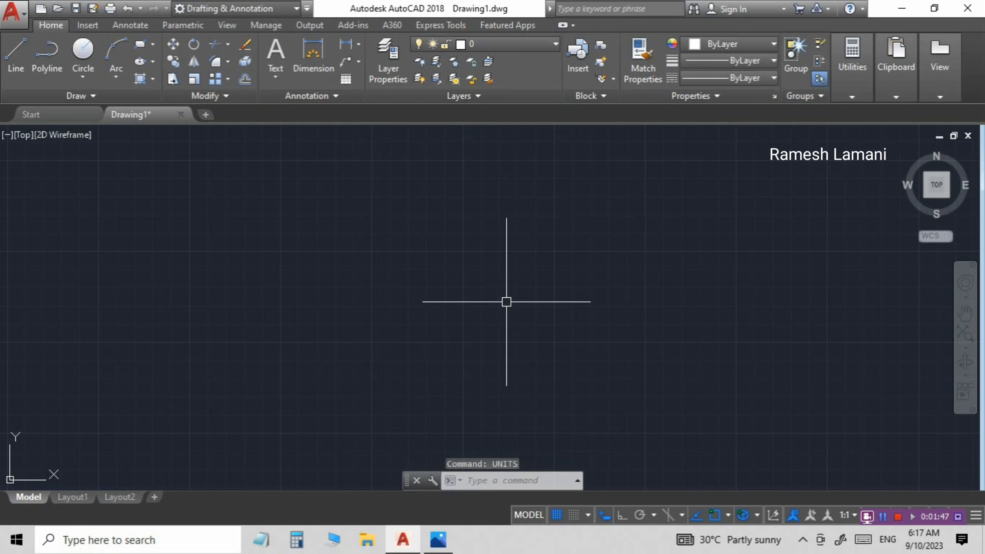
# Start resetting the model space limits and set the lower left corner to 0,0
pyautogui.write('LI')
pyautogui.press('super+plus')
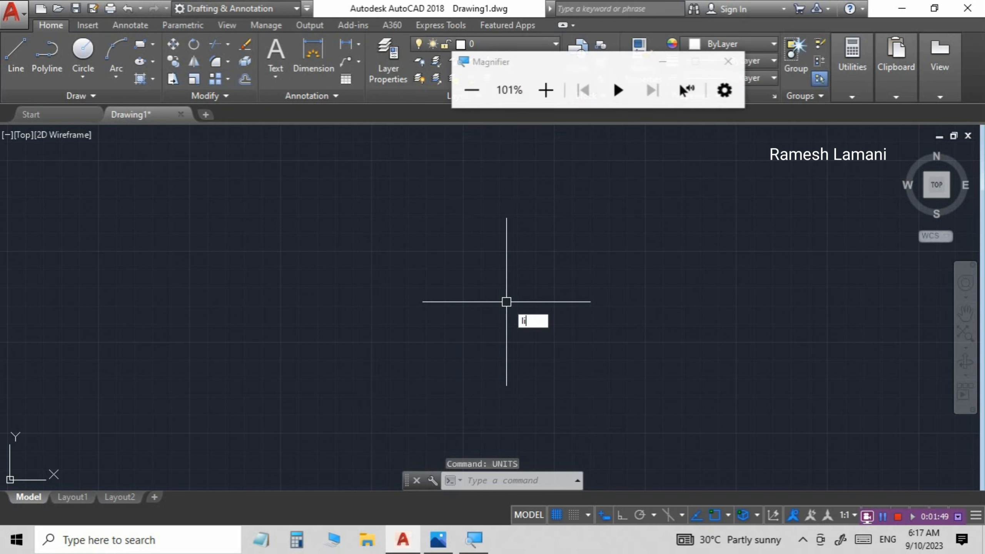
pyautogui.write('MI')
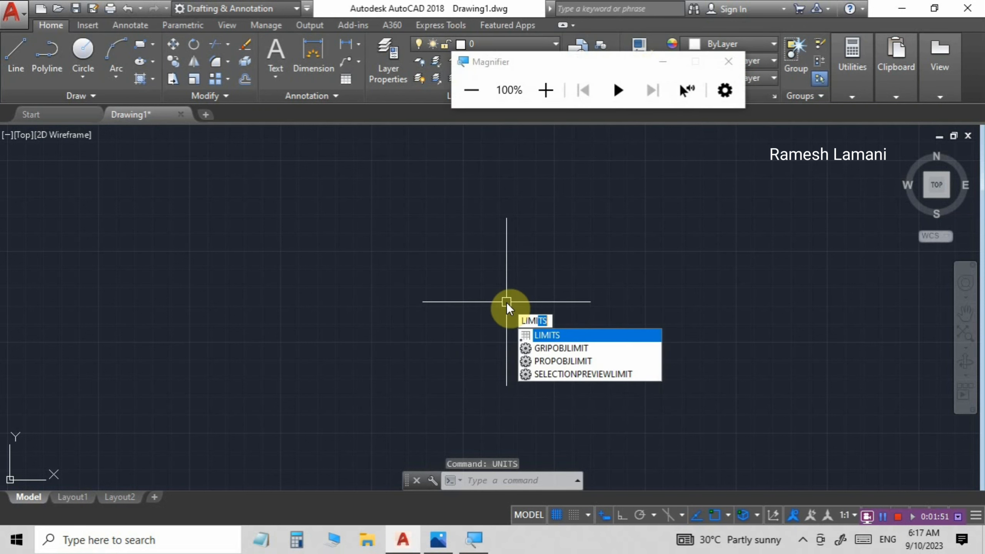
pyautogui.write('TS')
pyautogui.press('Return')
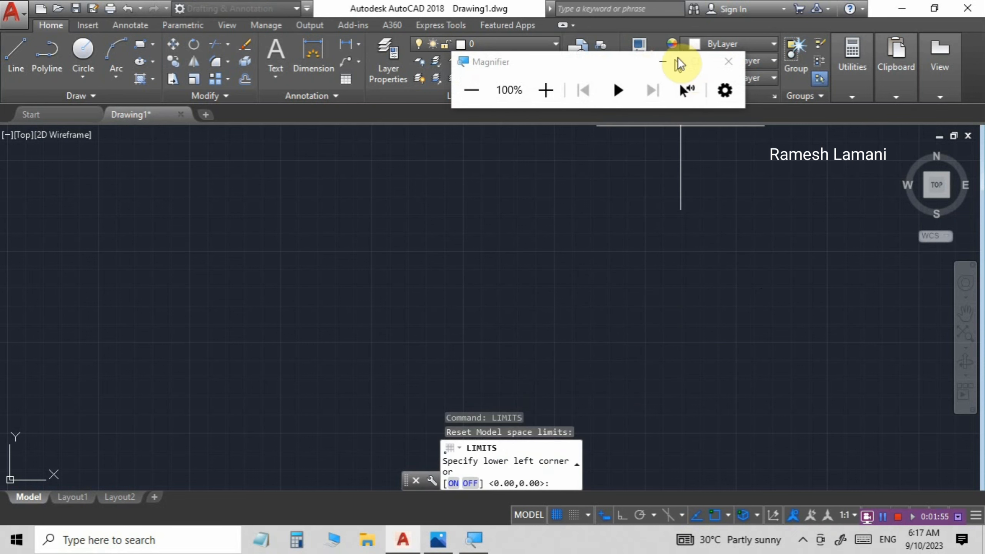
pyautogui.click(670, 64)
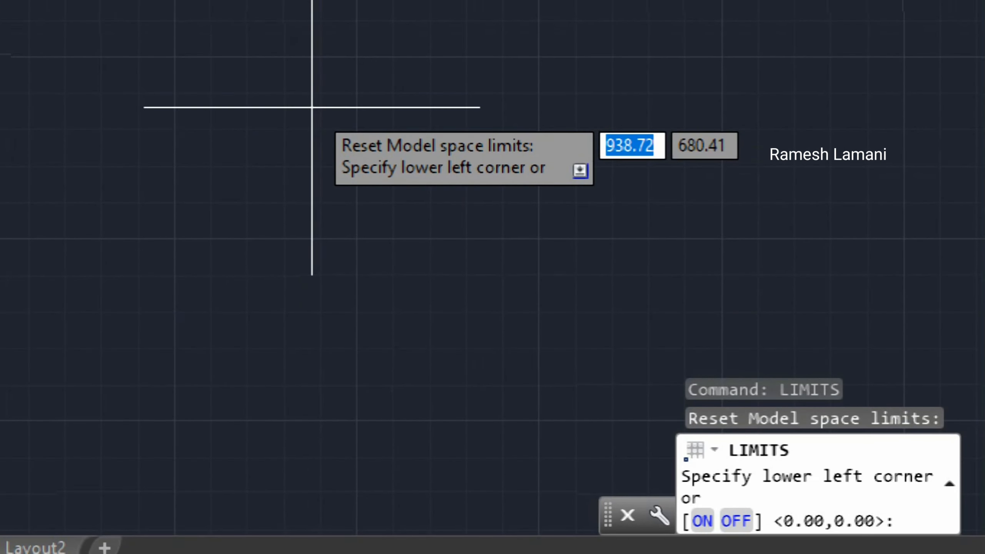
pyautogui.write('0')
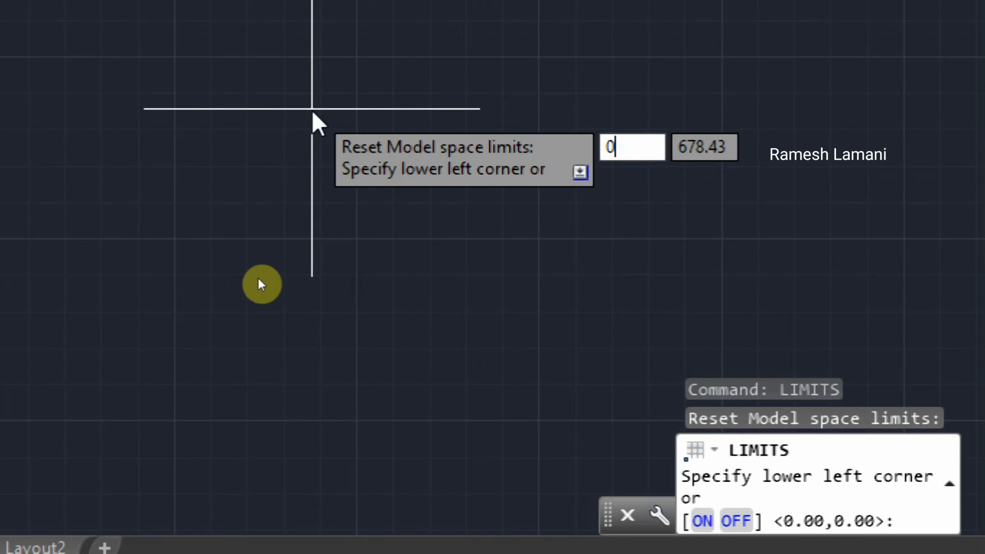
pyautogui.press('Tab')
pyautogui.write('0')
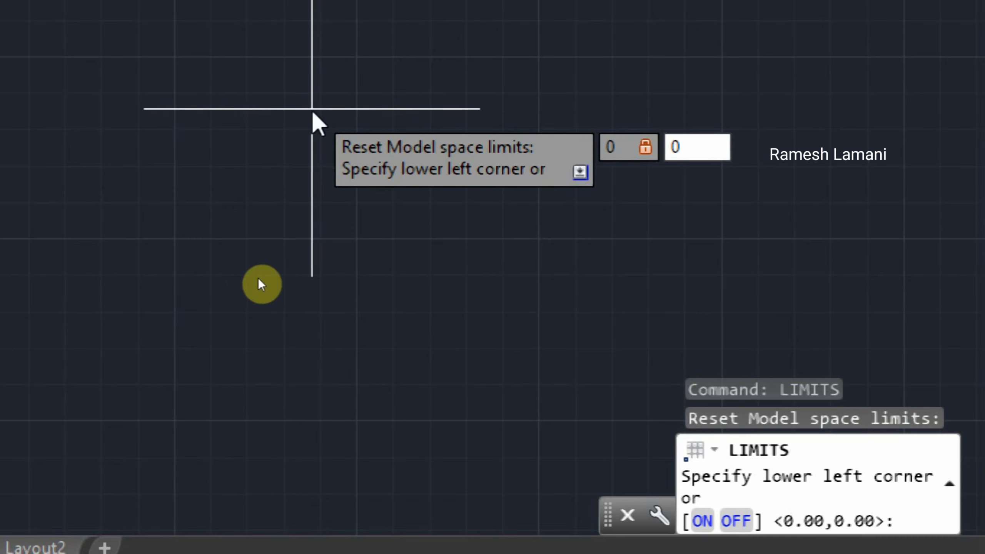
pyautogui.press('Return')
# Set the upper right corner of the model space limits to 500,500
pyautogui.press('BackSpace')
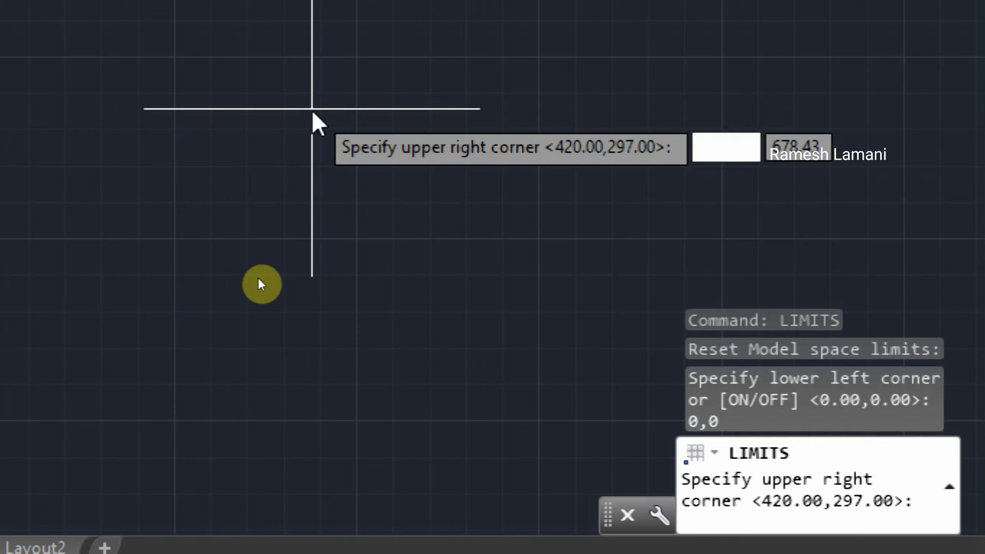
pyautogui.write('500')
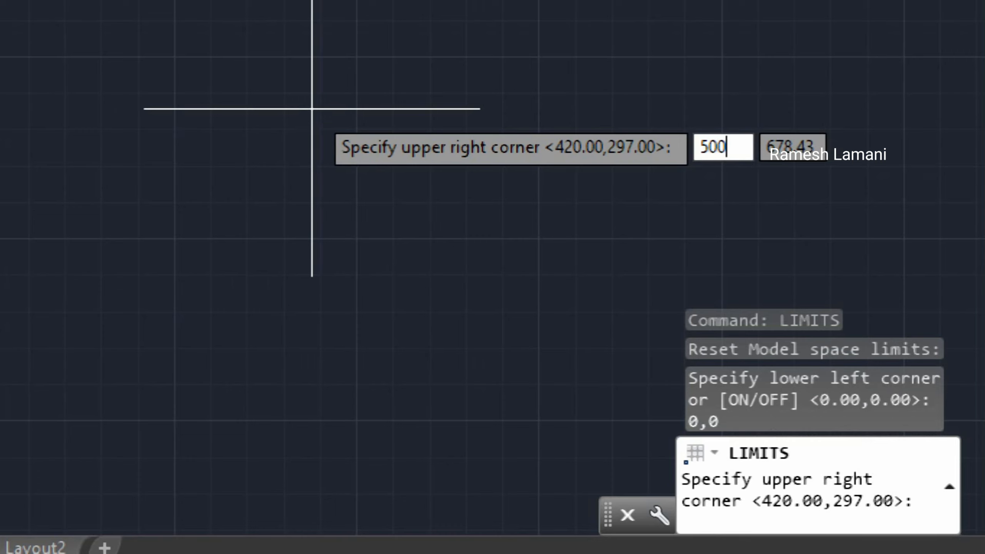
pyautogui.press('Tab')
pyautogui.write('500')
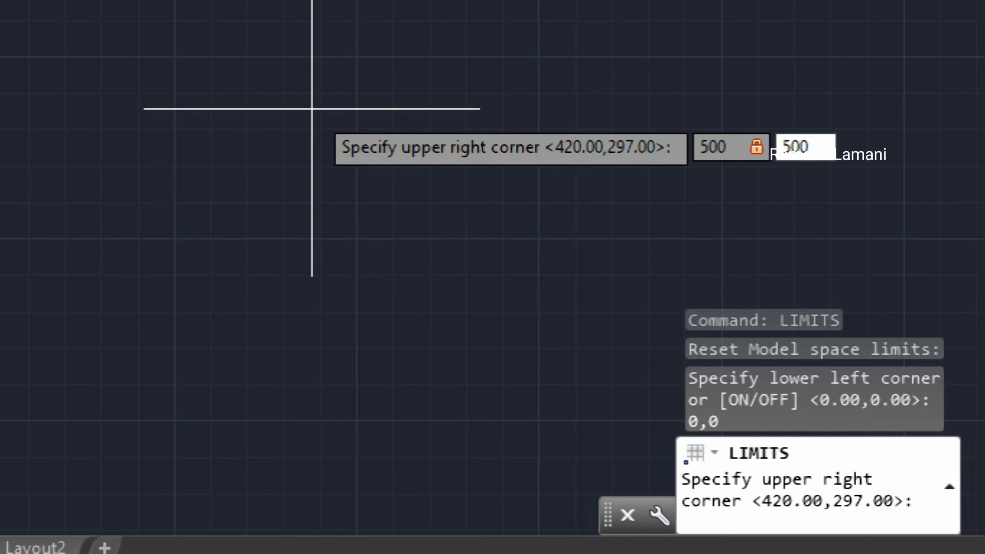
pyautogui.press('Return')
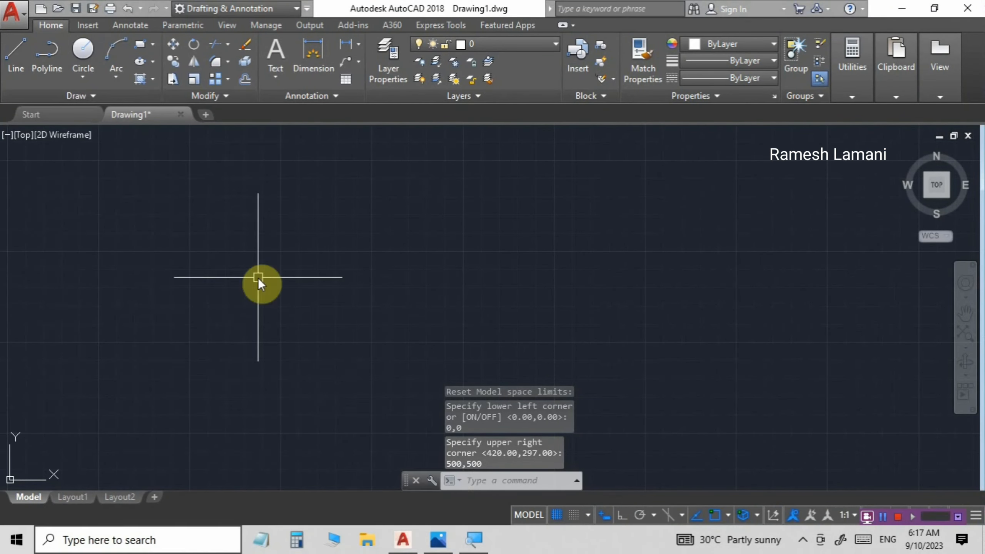
# Zoom to All so the view fits the full drawing limits
pyautogui.press('super')
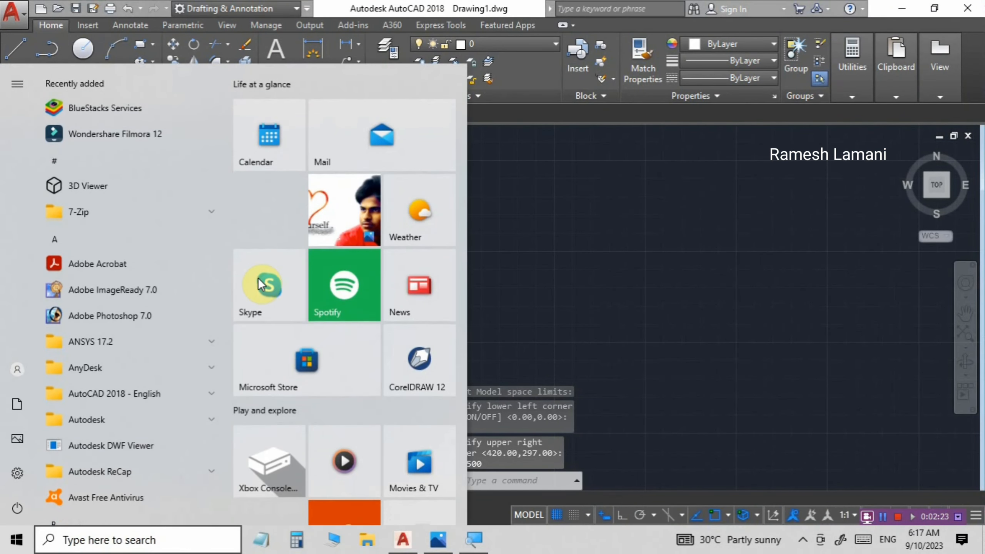
pyautogui.press('super')
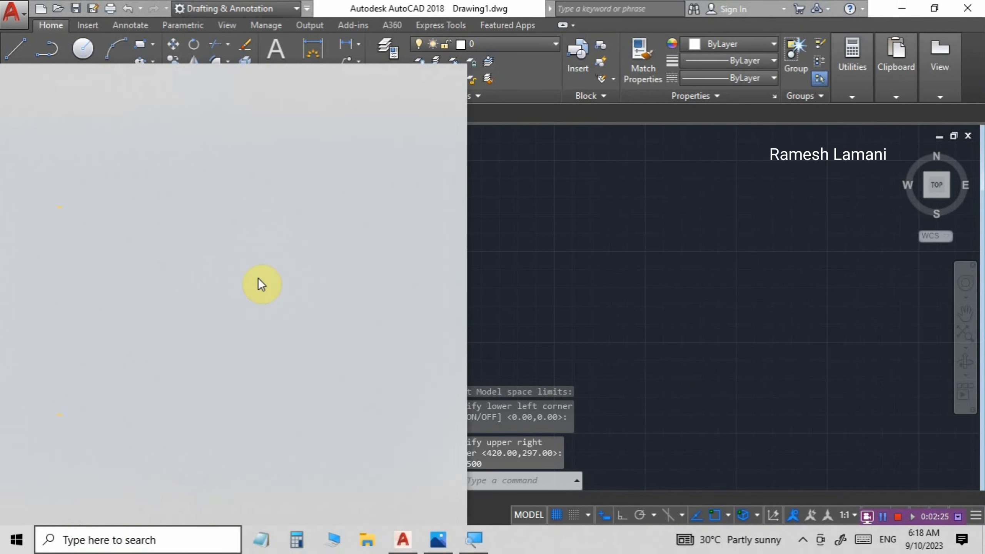
pyautogui.write('z')
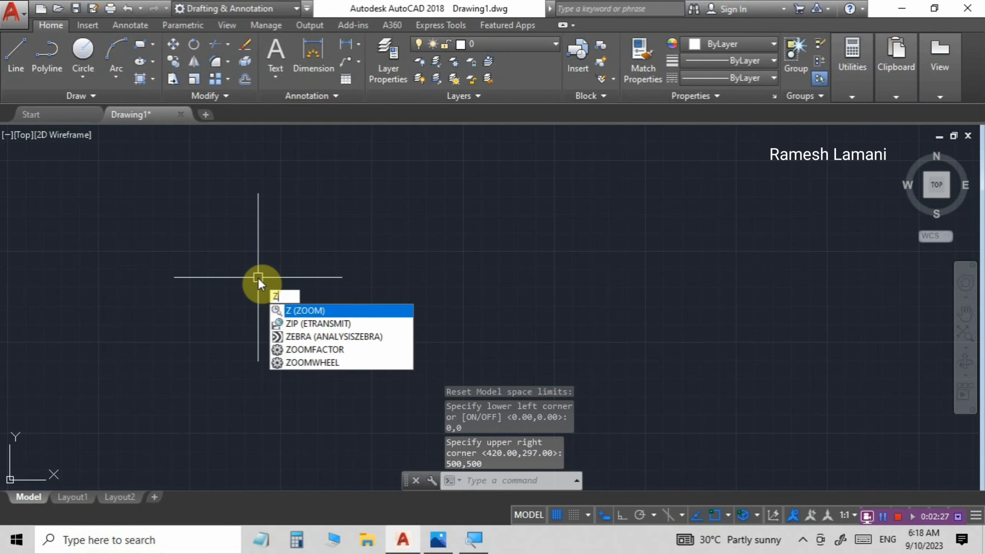
pyautogui.press('Return')
pyautogui.write('a')
pyautogui.press('Return')
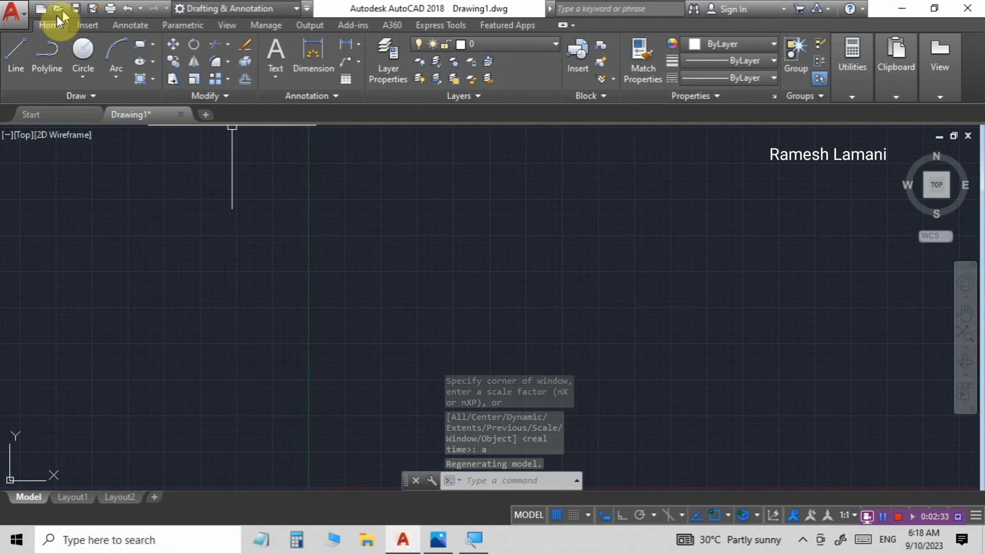
pyautogui.click(15, 48)
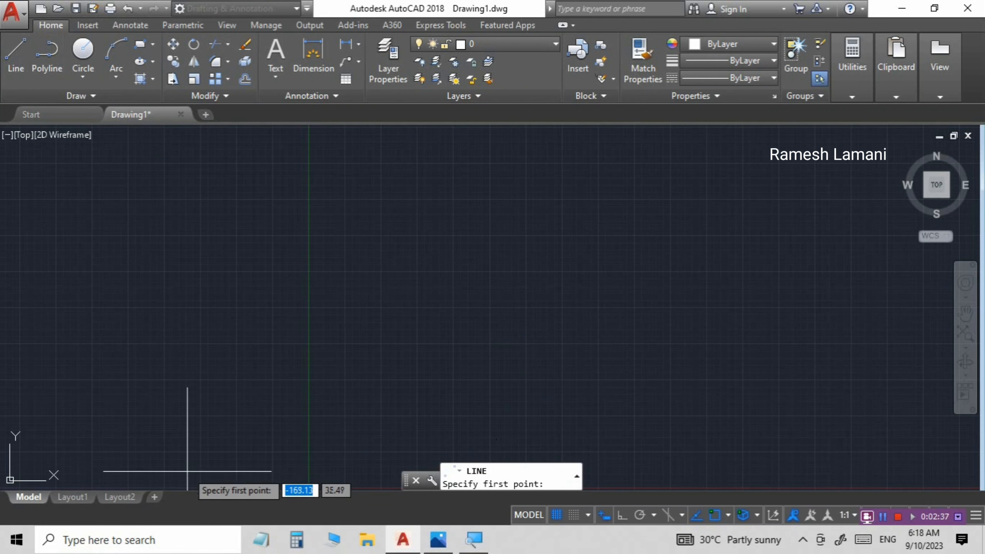
pyautogui.click(194, 488)
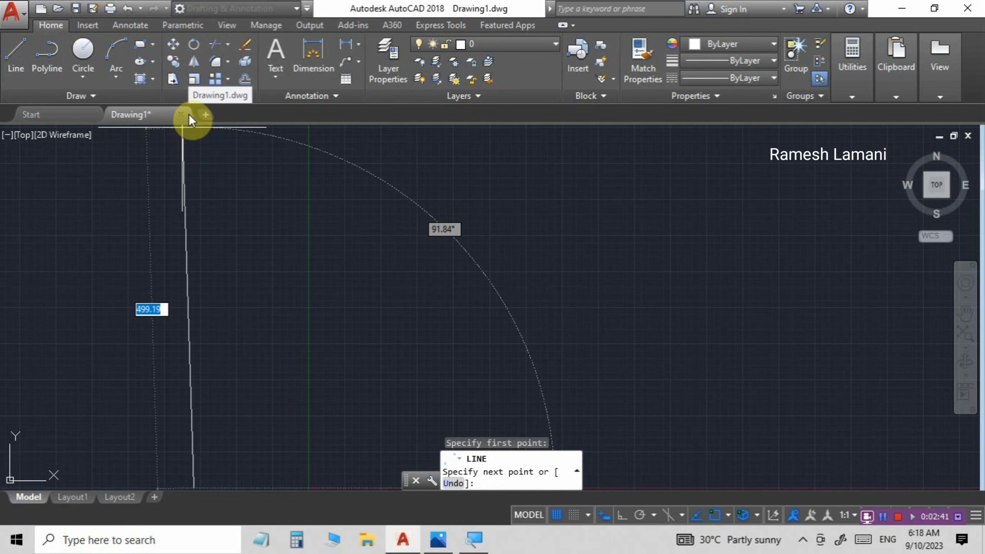
pyautogui.moveTo(190, 117)
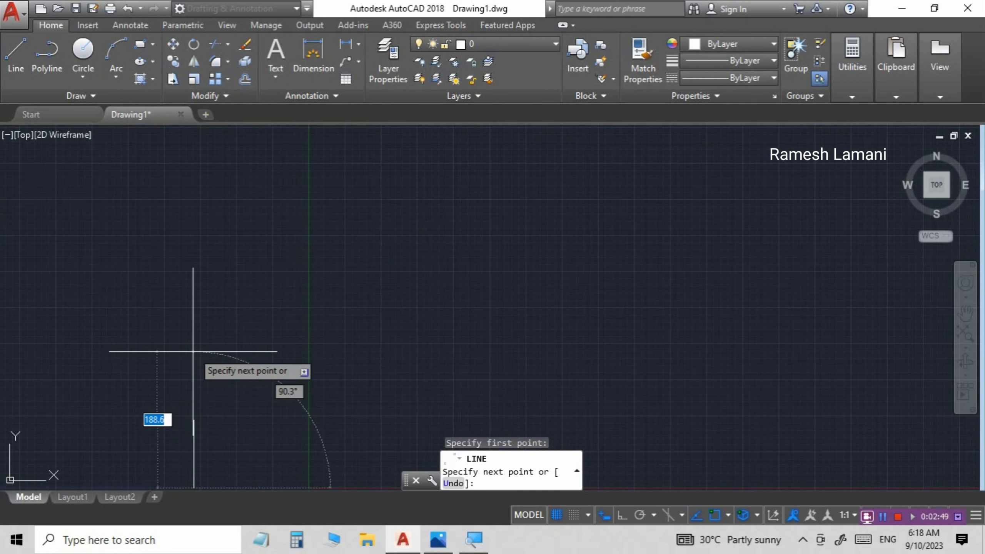
pyautogui.press('Escape')
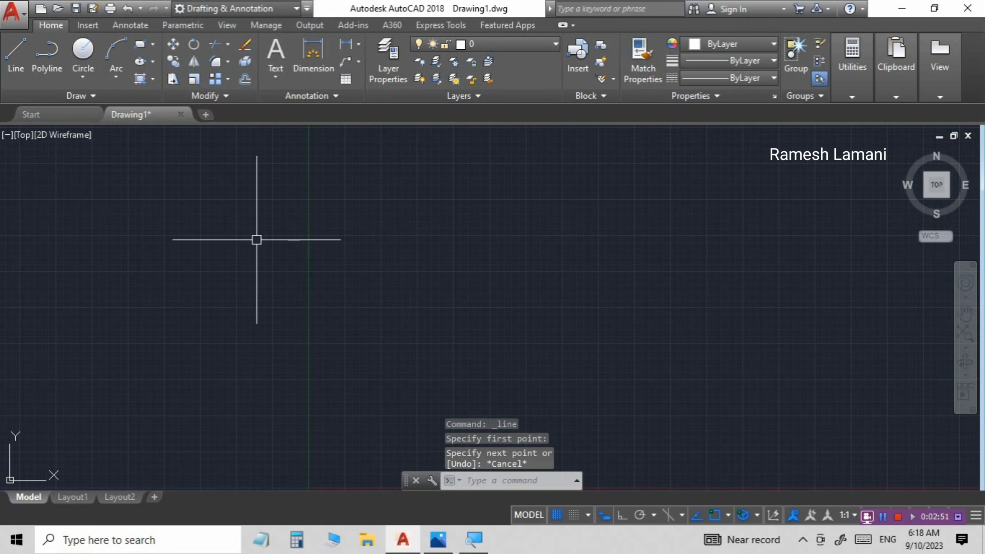
# Turn on Ortho mode to restrict drawing to horizontal and vertical directions
pyautogui.scroll(-4, 263, 221)
pyautogui.scroll(4, 404, 219)
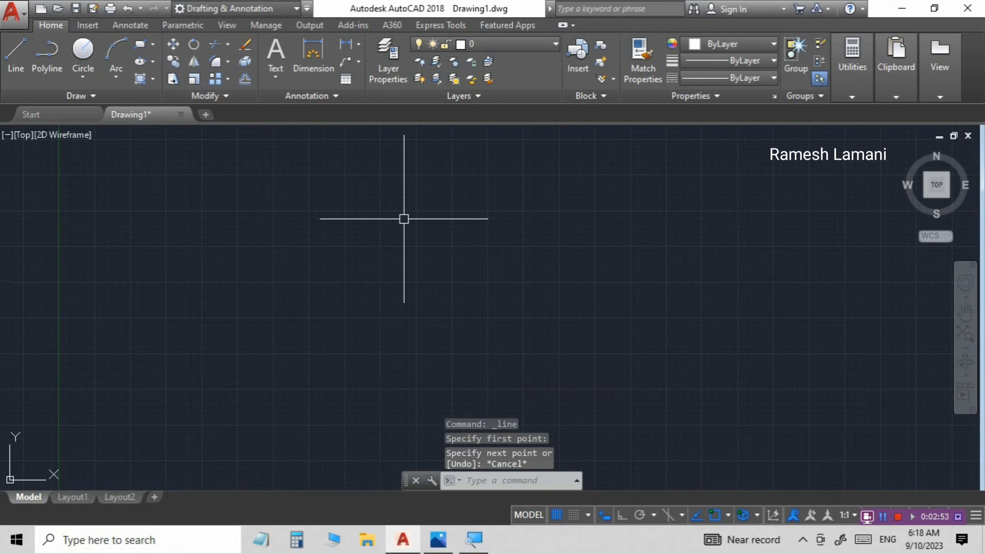
pyautogui.scroll(-2, 404, 218)
pyautogui.scroll(2, 404, 219)
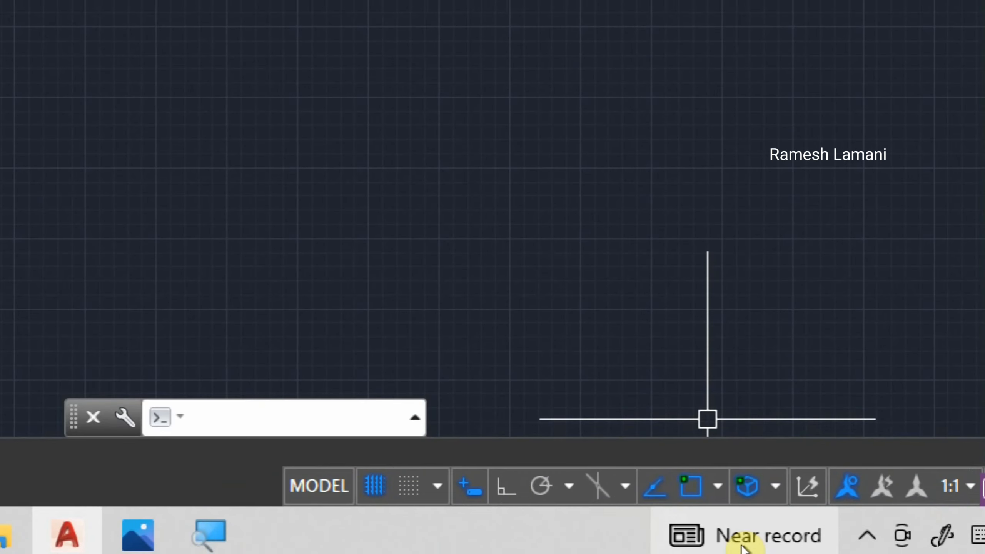
pyautogui.click(741, 545)
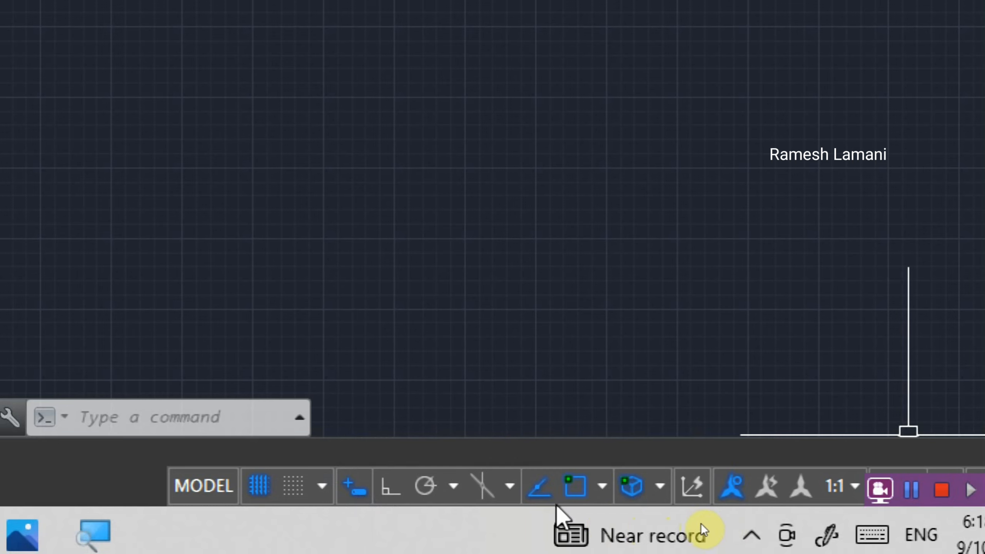
pyautogui.click(389, 486)
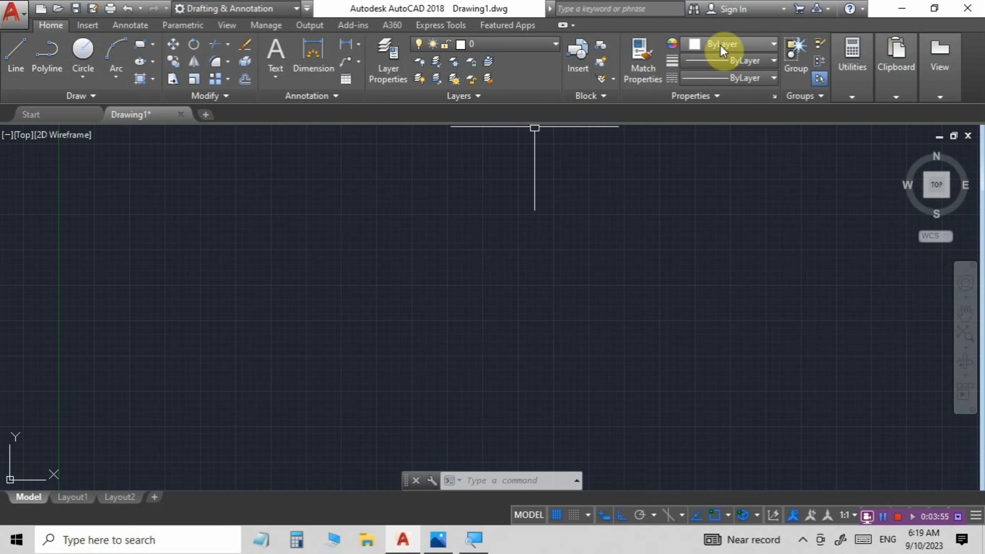
# Draw a horizontal line 100 long to the right from a point in the middle of the drawing area
pyautogui.click(14, 51)
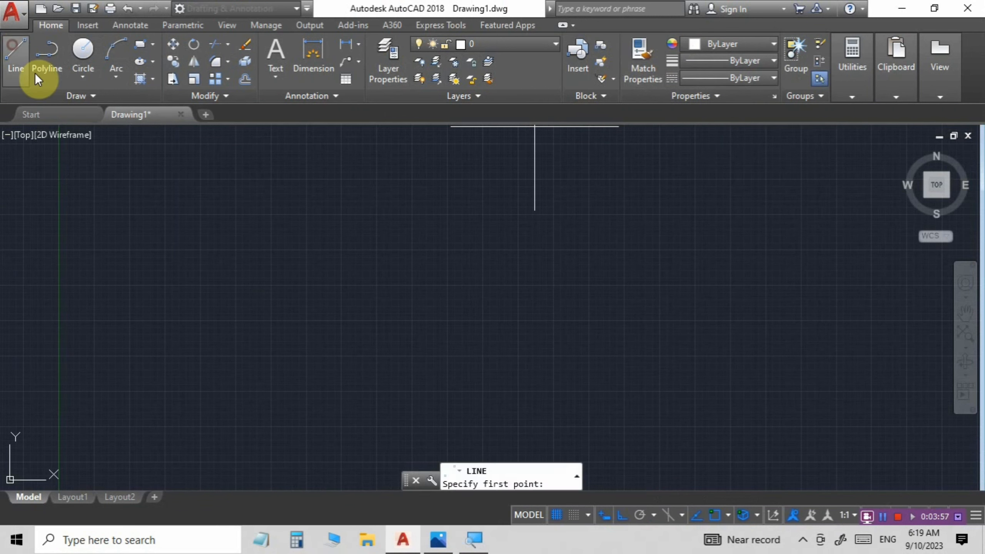
pyautogui.click(347, 346)
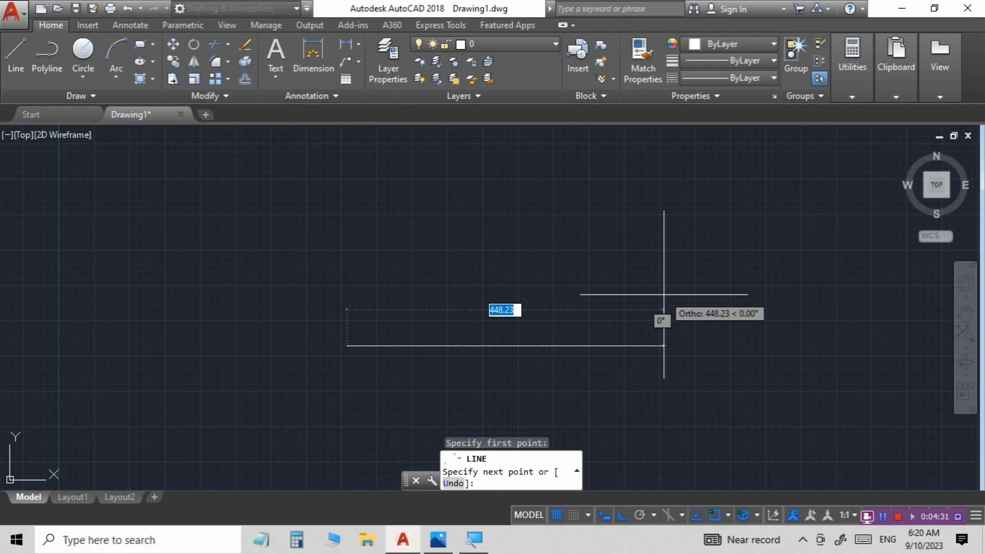
pyautogui.write('100')
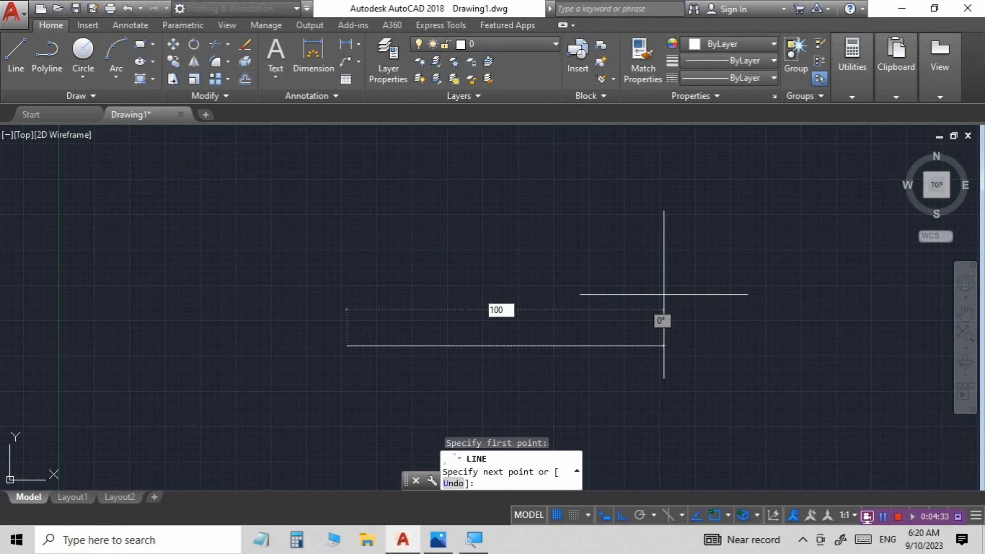
pyautogui.press('Return')
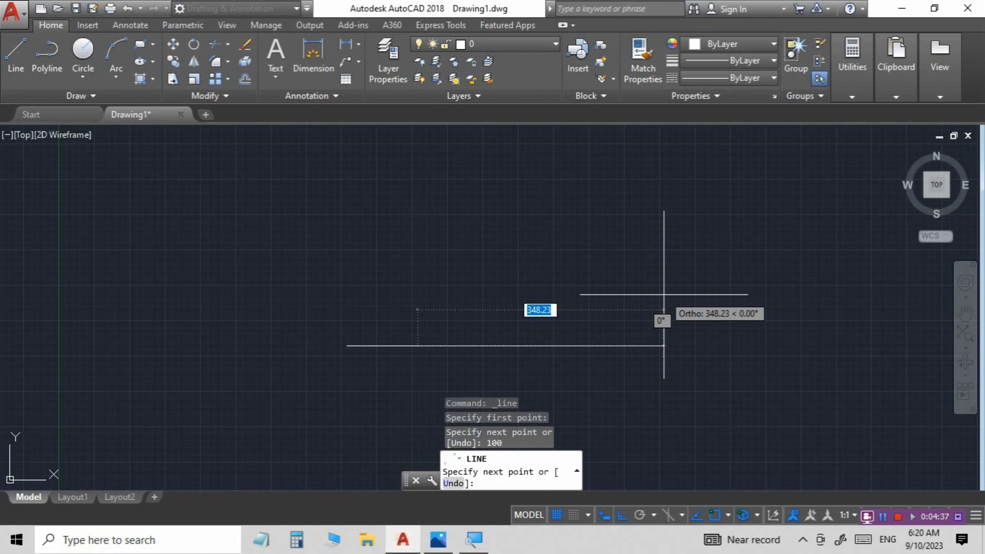
pyautogui.press('Escape')
# Move the floating command line away from the horizontal line so it no longer crowds the drawing
pyautogui.scroll(4, 392, 328)
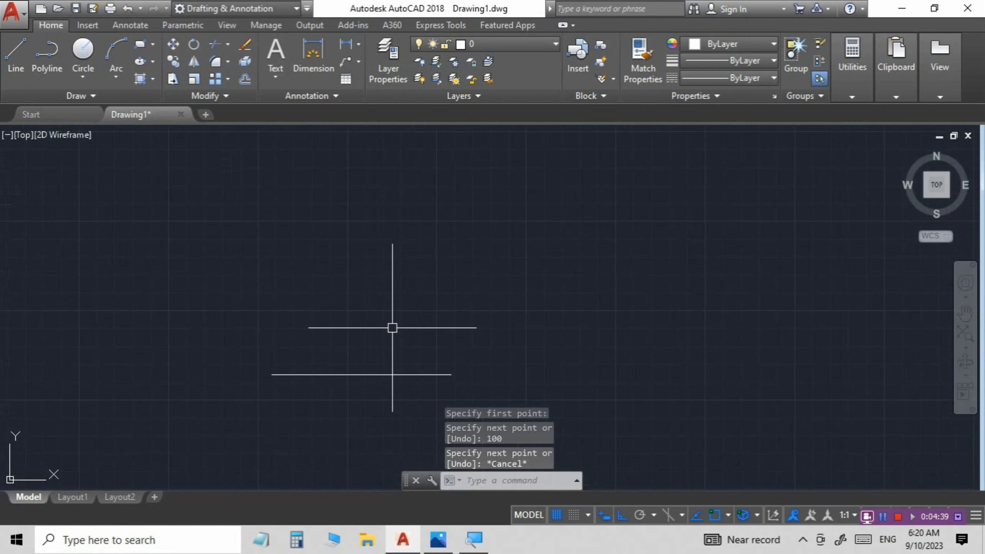
pyautogui.scroll(2, 393, 328)
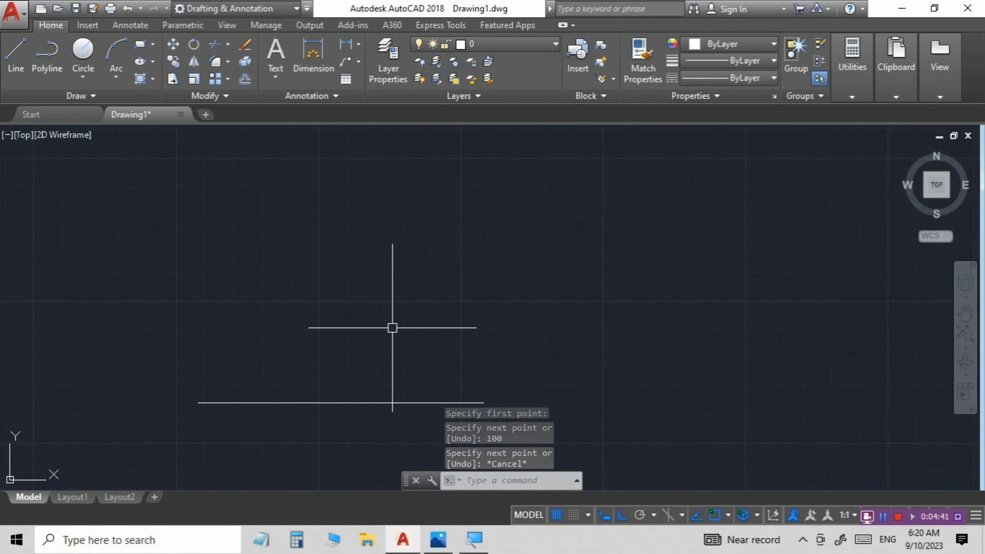
pyautogui.moveTo(407, 483); pyautogui.dragTo(808, 479)
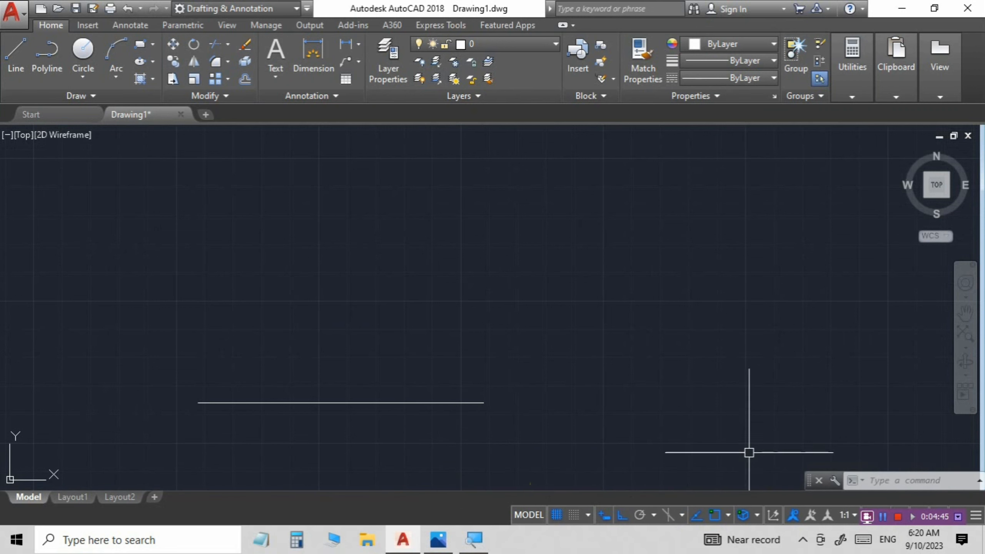
pyautogui.scroll(2, 176, 413)
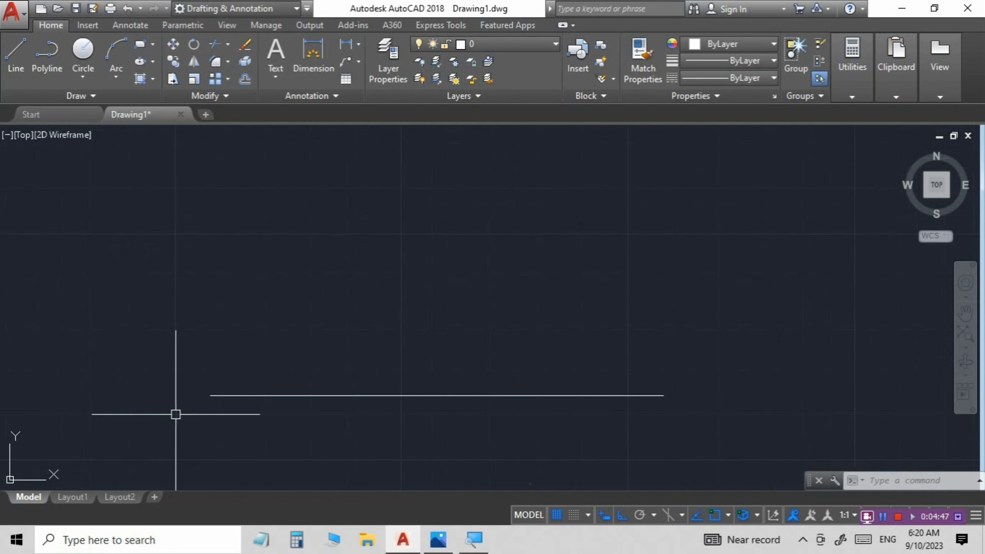
pyautogui.scroll(-2, 176, 408)
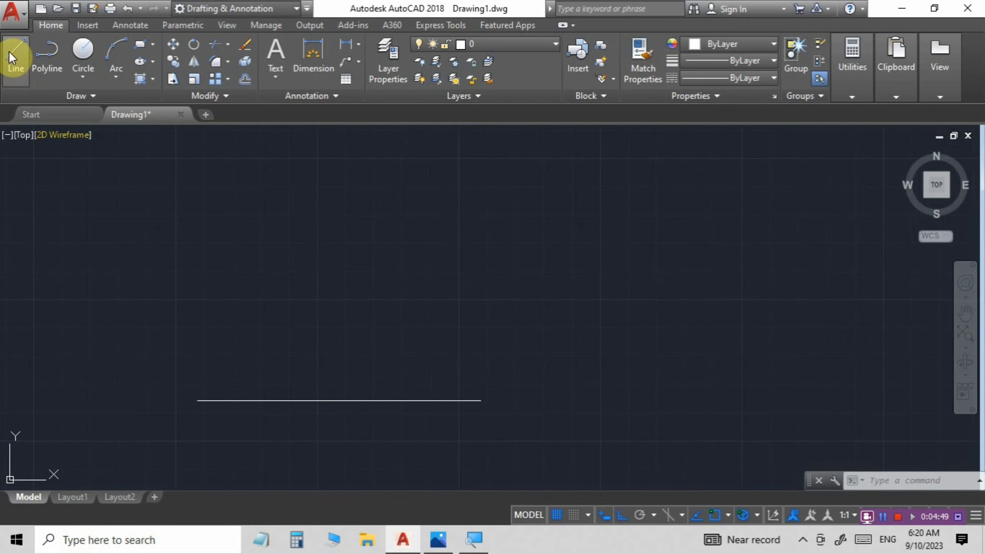
# Draw a vertical line 50 long upward from the midpoint of the horizontal line
pyautogui.click(12, 64)
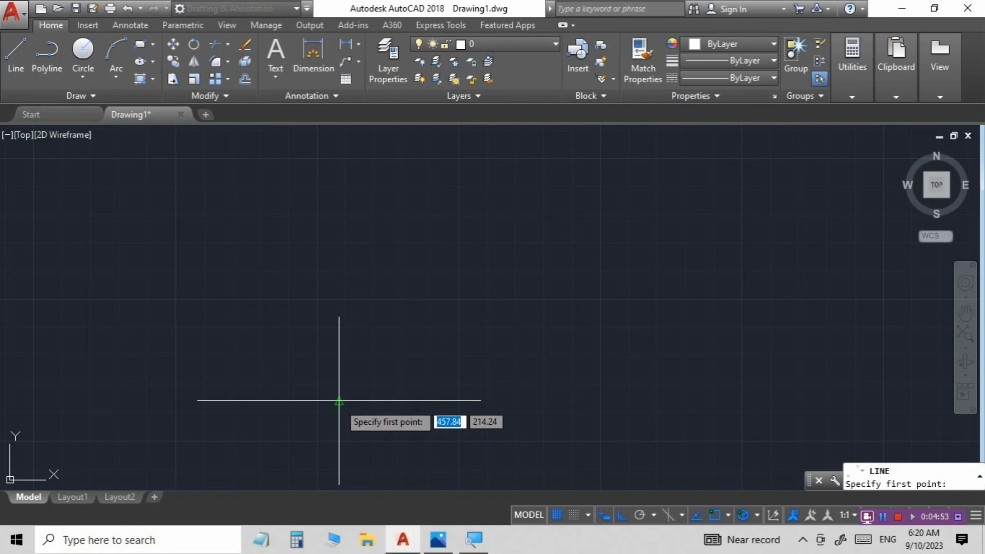
pyautogui.click(339, 401)
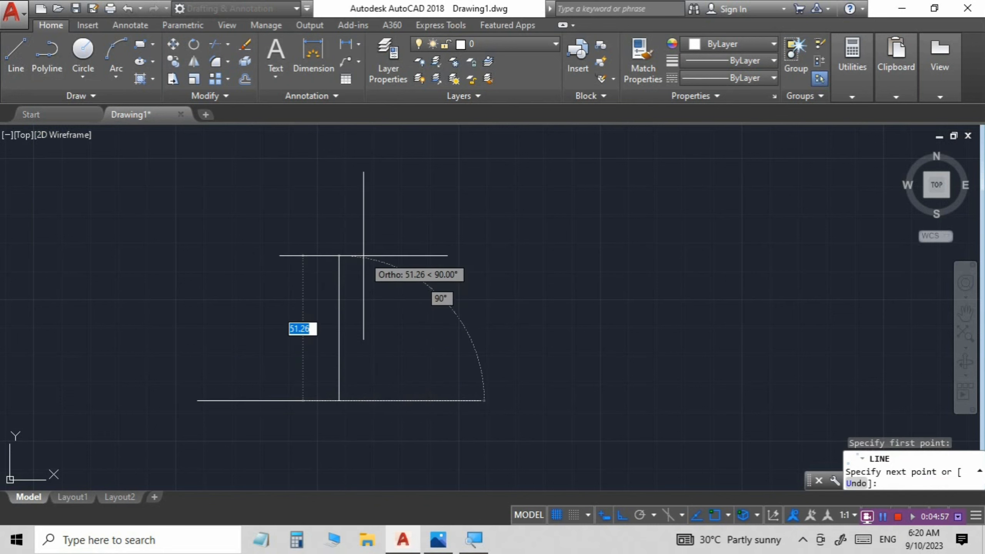
pyautogui.write('50')
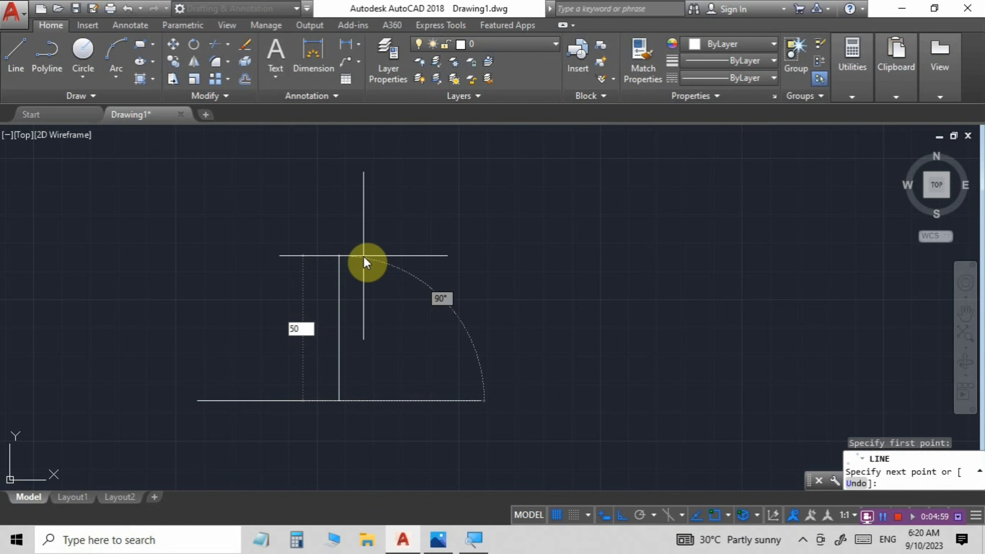
pyautogui.press('Return')
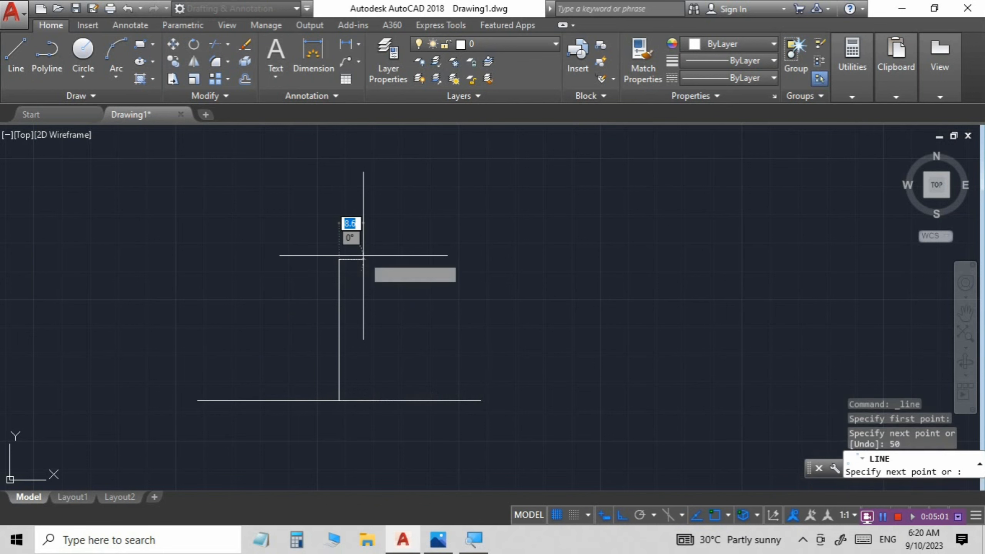
pyautogui.press('Escape')
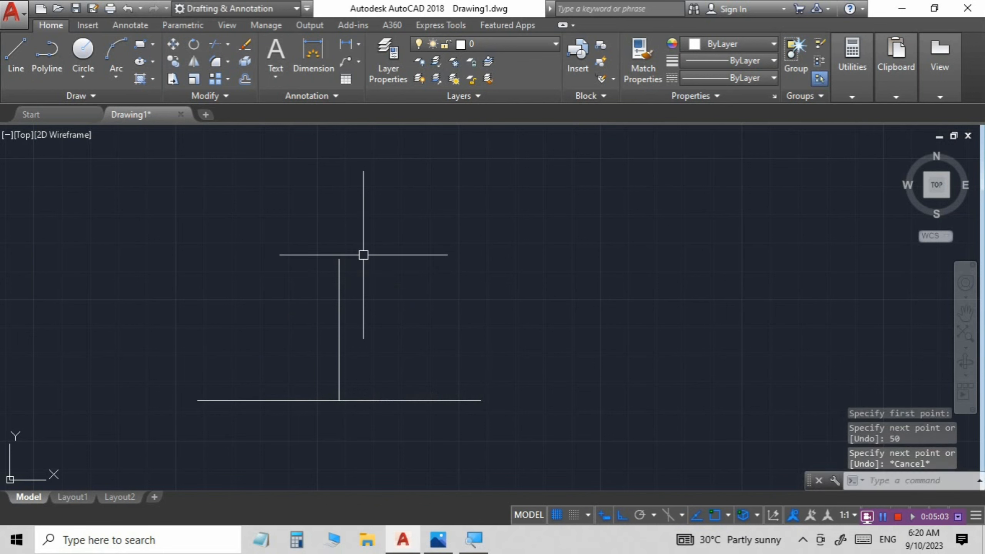
# Draw an inclined line from the horizontal line's midpoint with Ortho off, 50 long at 30 degrees, up to the right
pyautogui.press('Return')
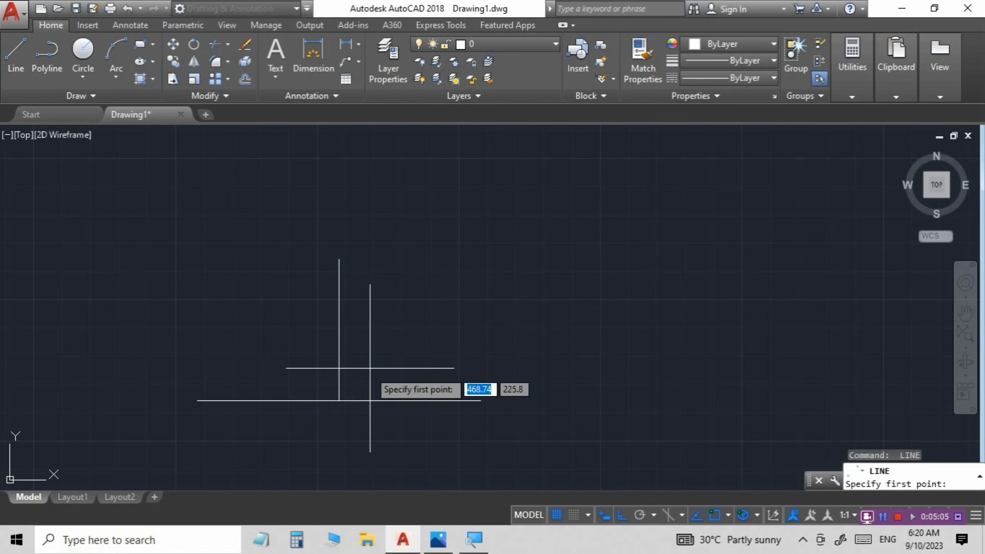
pyautogui.click(339, 400)
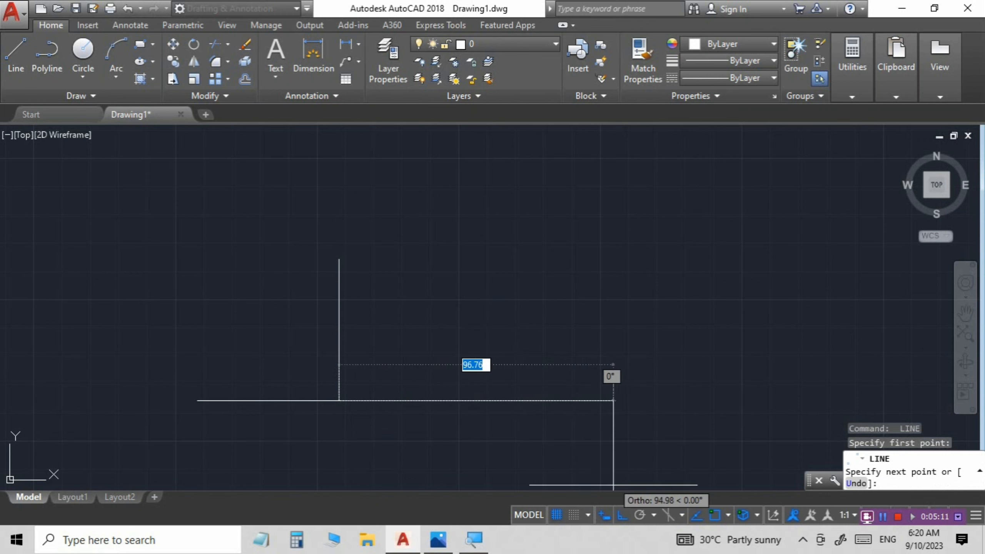
pyautogui.click(621, 514)
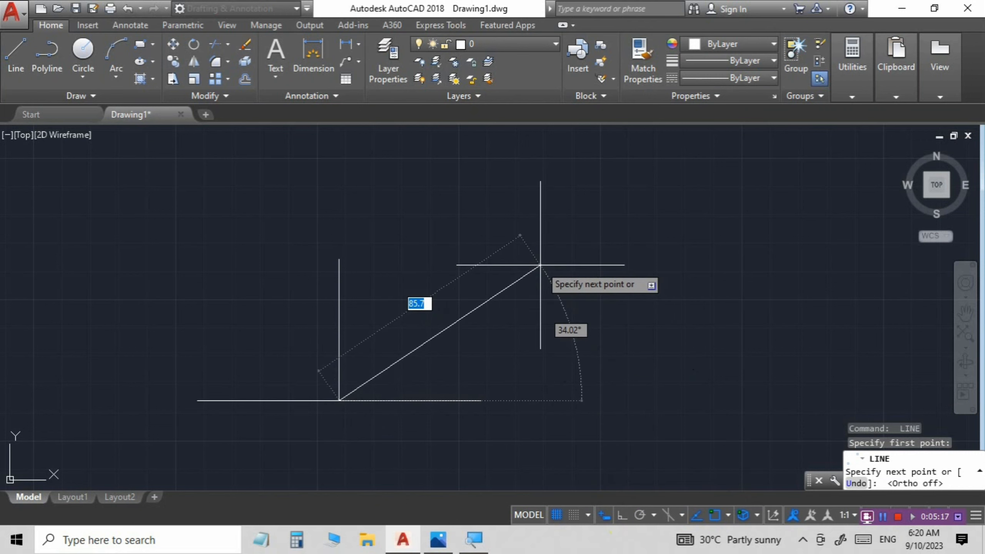
pyautogui.write('50')
pyautogui.press('Tab')
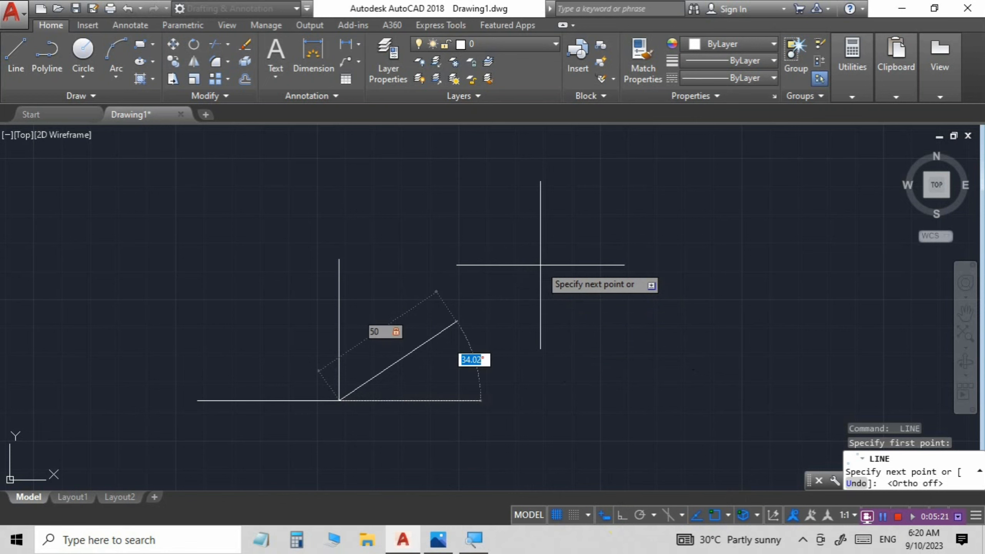
pyautogui.write('30')
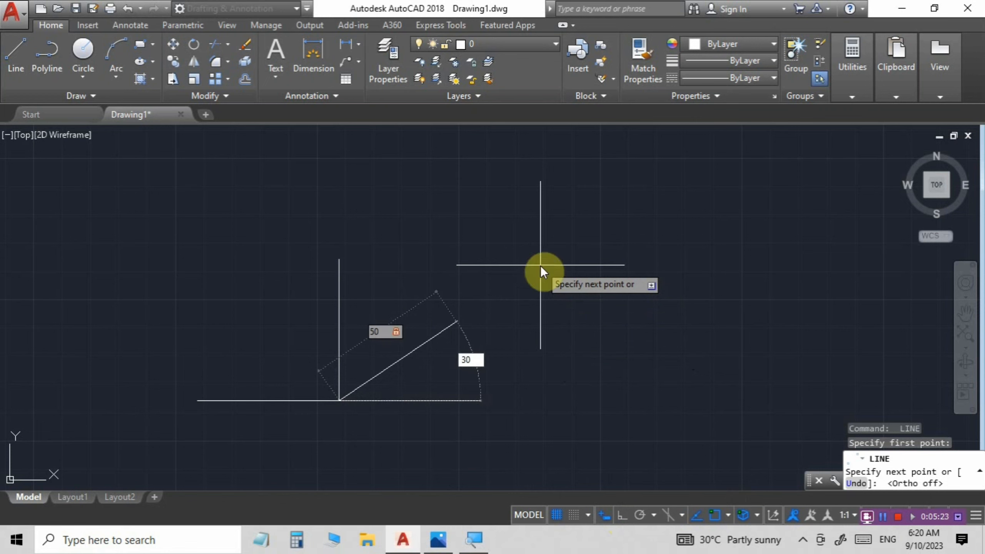
pyautogui.press('Return')
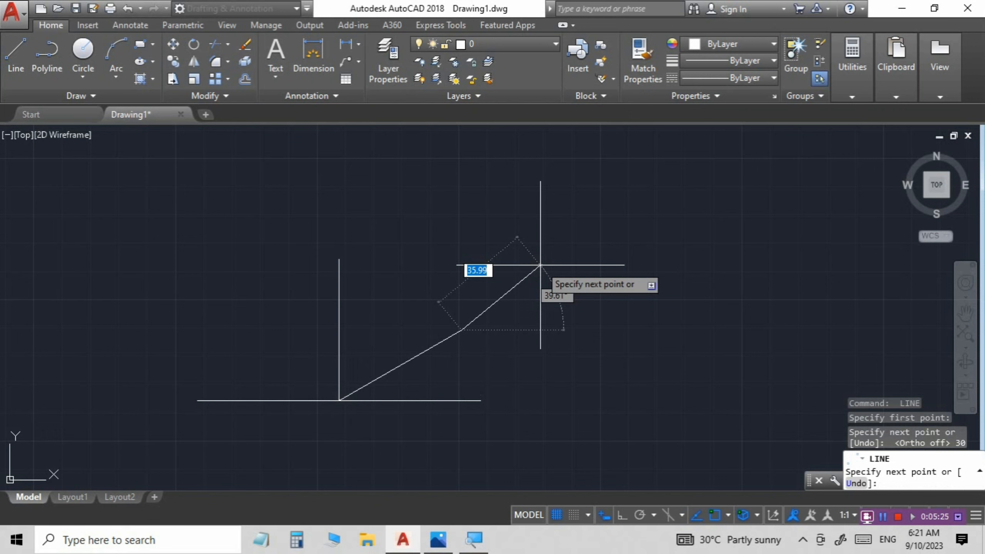
pyautogui.press('Escape')
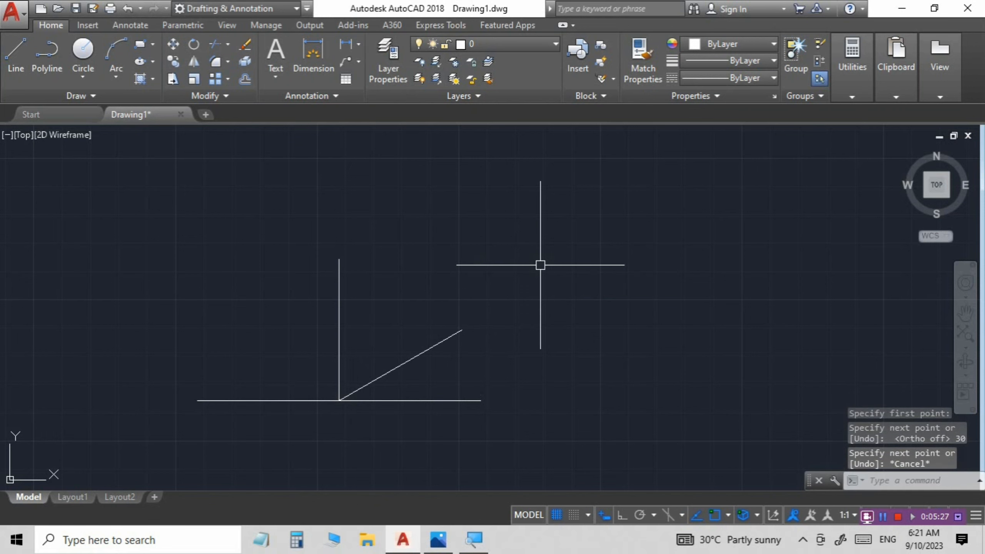
# Mirror the inclined line about the vertical line, keeping the source line
pyautogui.click(402, 359)
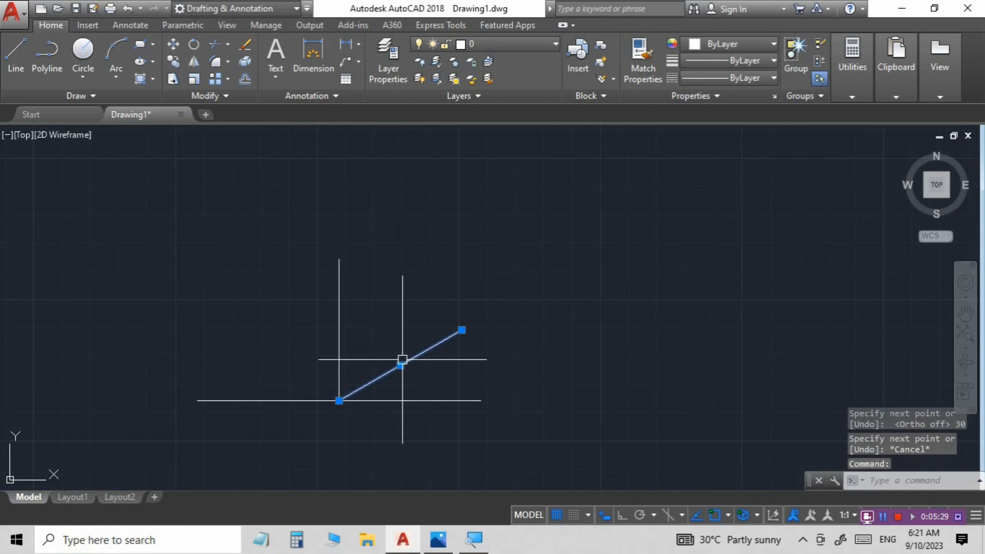
pyautogui.click(192, 61)
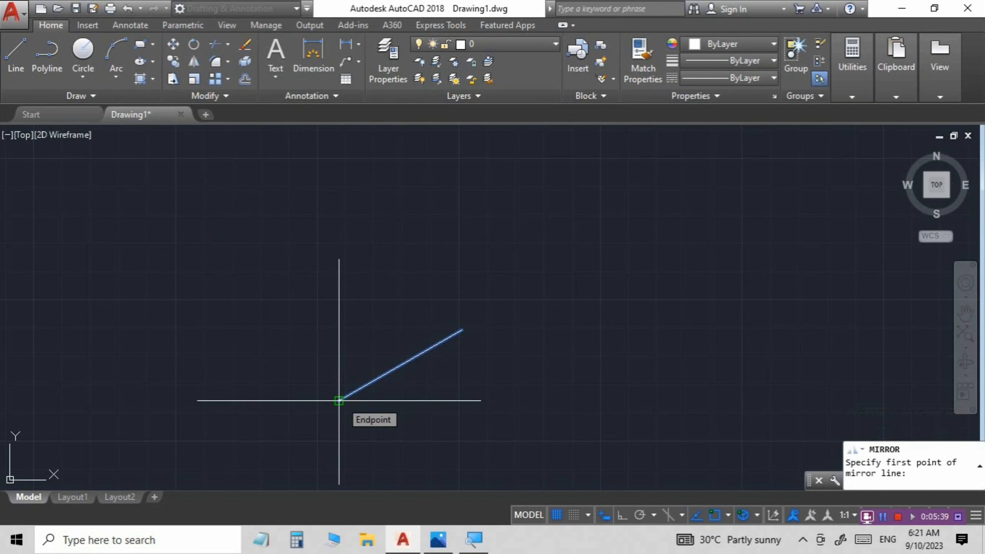
pyautogui.click(340, 400)
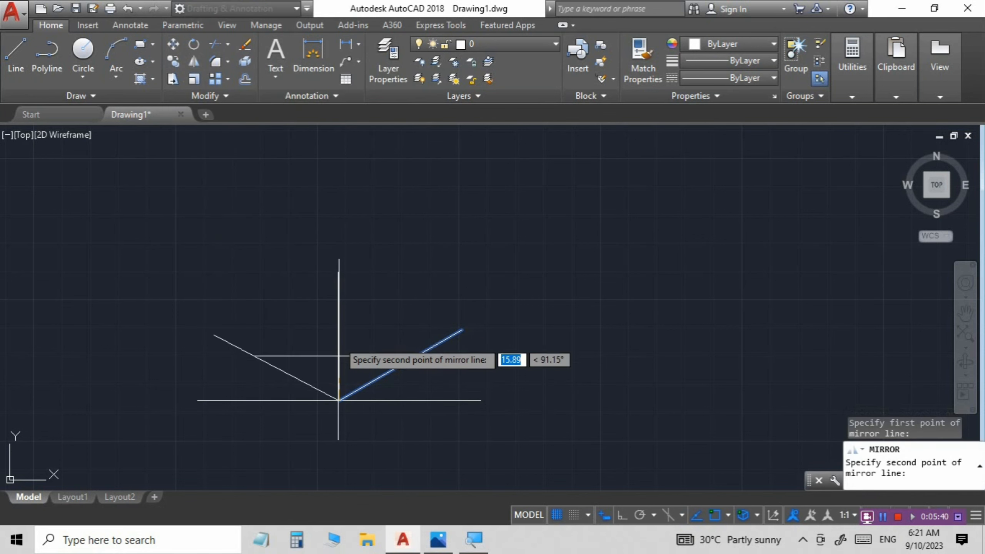
pyautogui.click(338, 260)
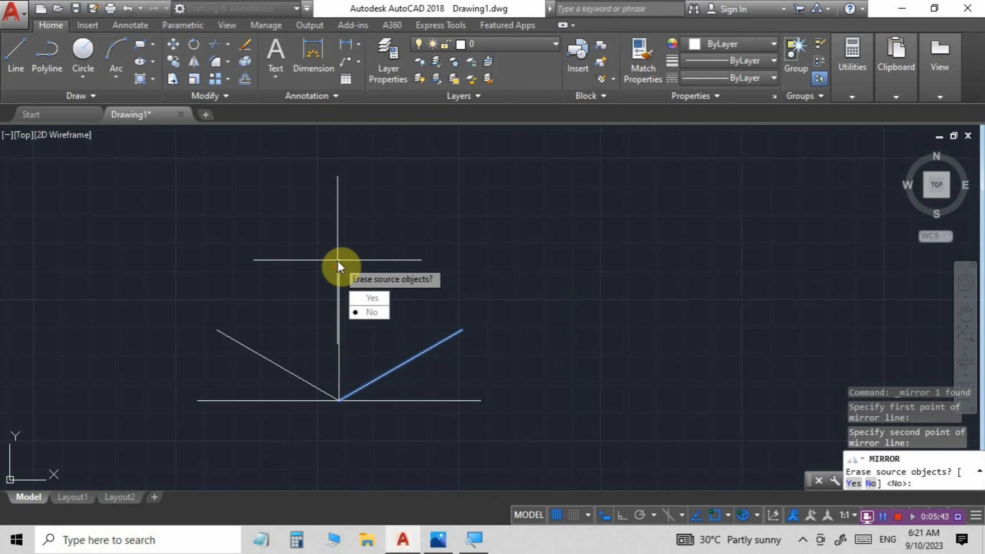
pyautogui.click(357, 312)
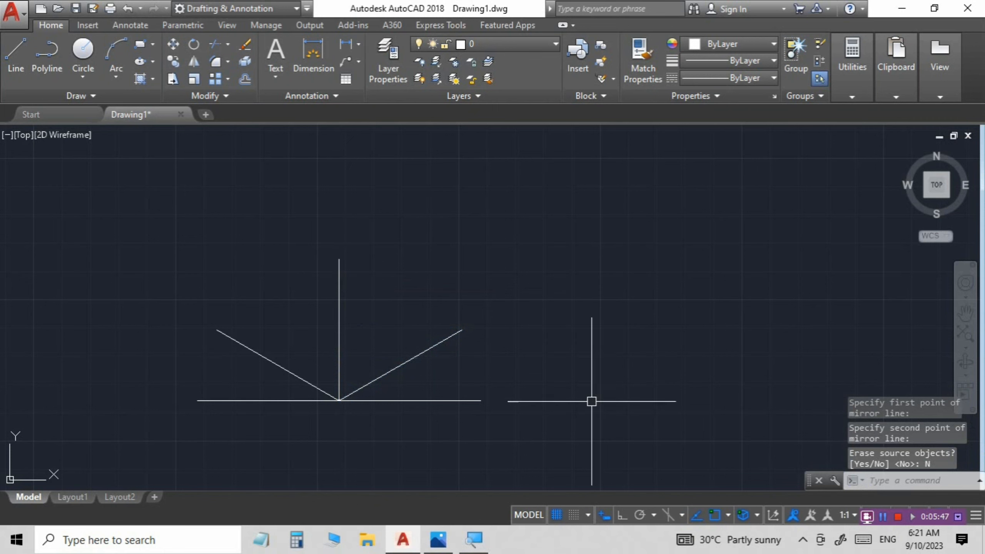
# Add an angular dimension between the horizontal line and the right inclined line, placing its arc inside the angle
pyautogui.scroll(2, 352, 400)
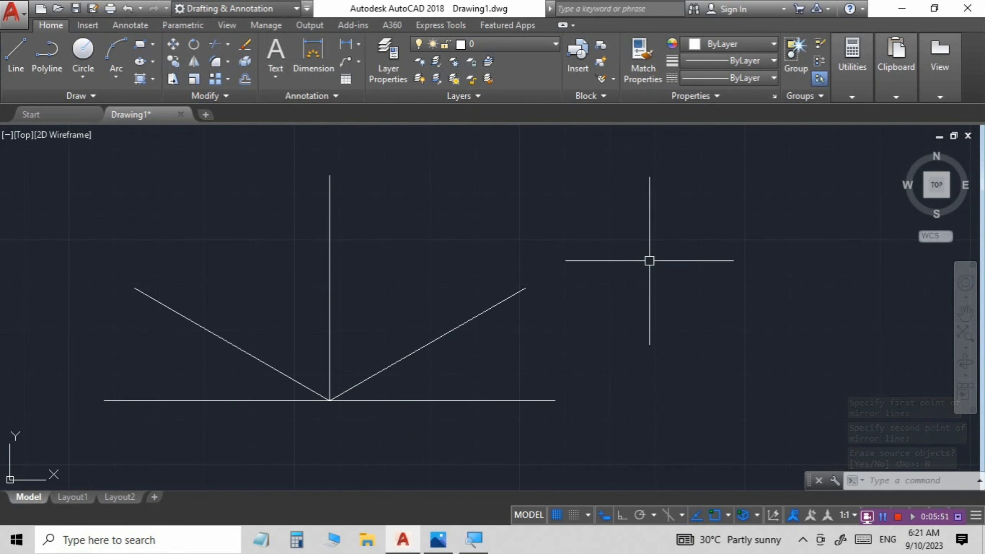
pyautogui.click(357, 45)
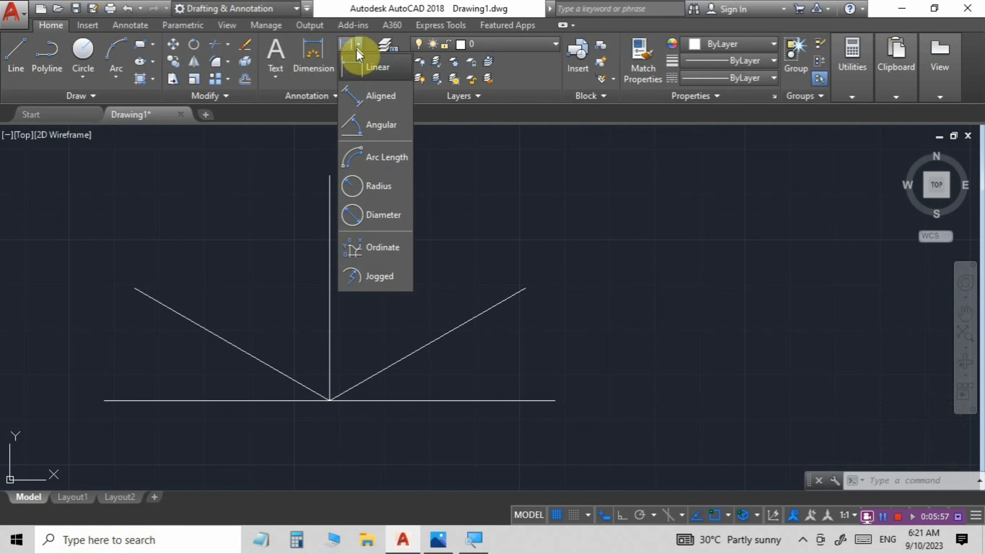
pyautogui.click(377, 124)
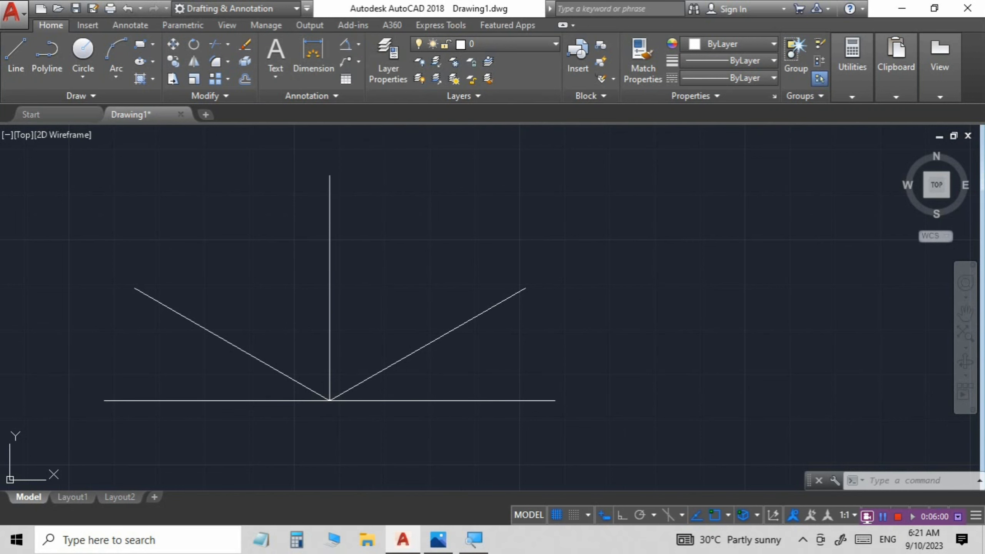
pyautogui.click(445, 401)
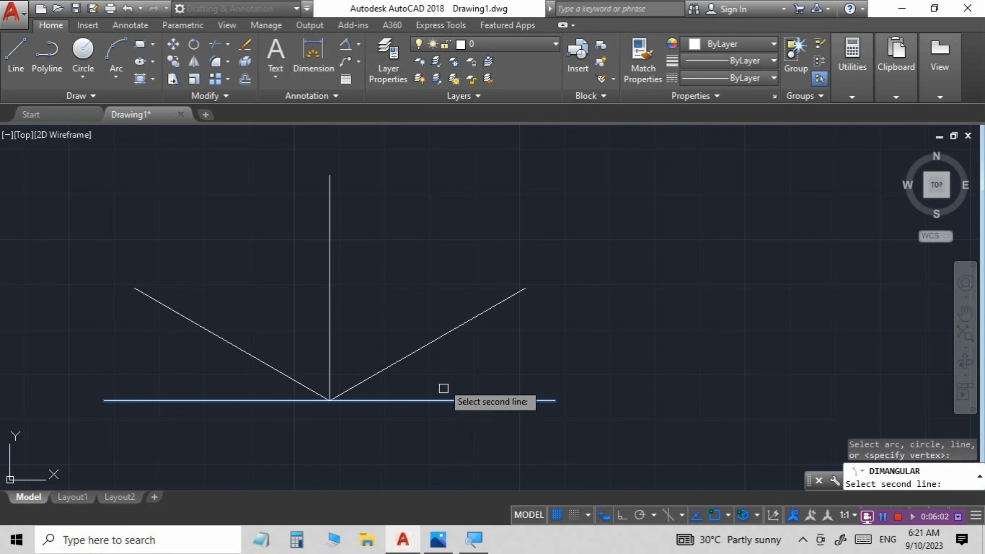
pyautogui.click(429, 346)
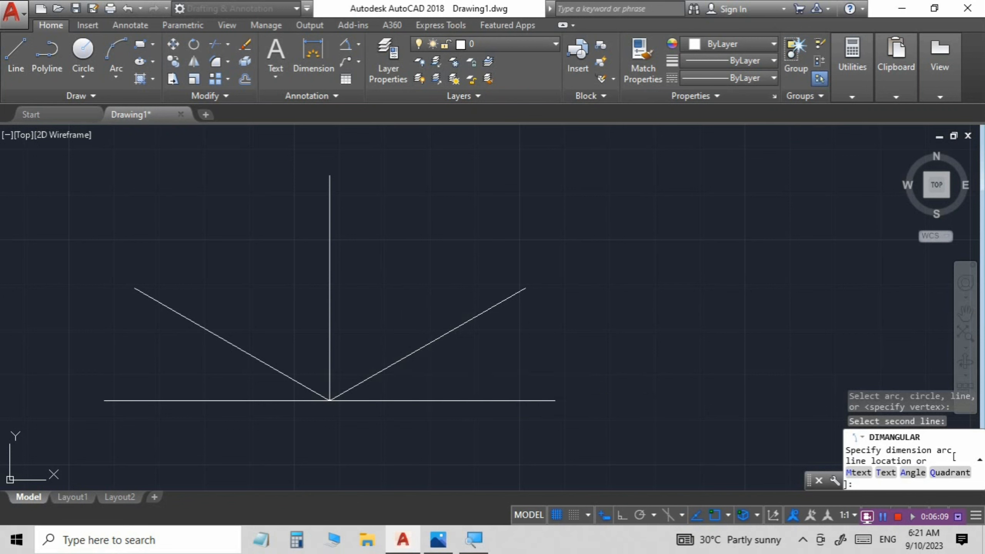
pyautogui.click(399, 380)
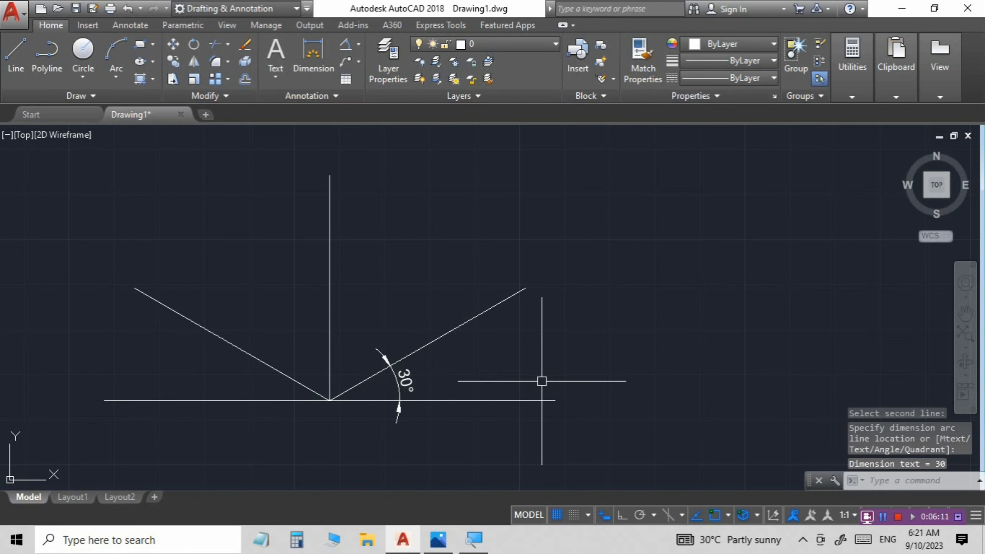
pyautogui.click(208, 401)
pyautogui.click(229, 342)
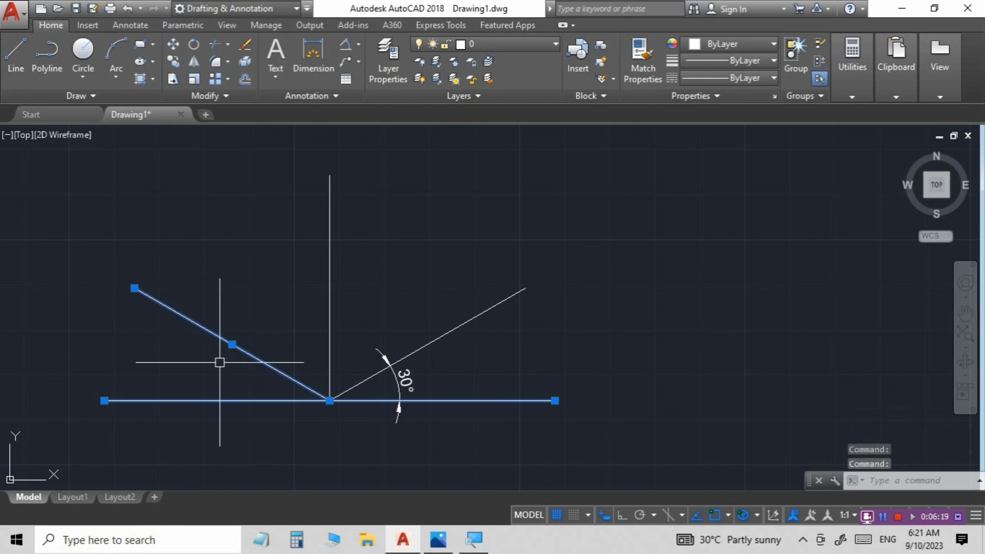
pyautogui.press('Escape')
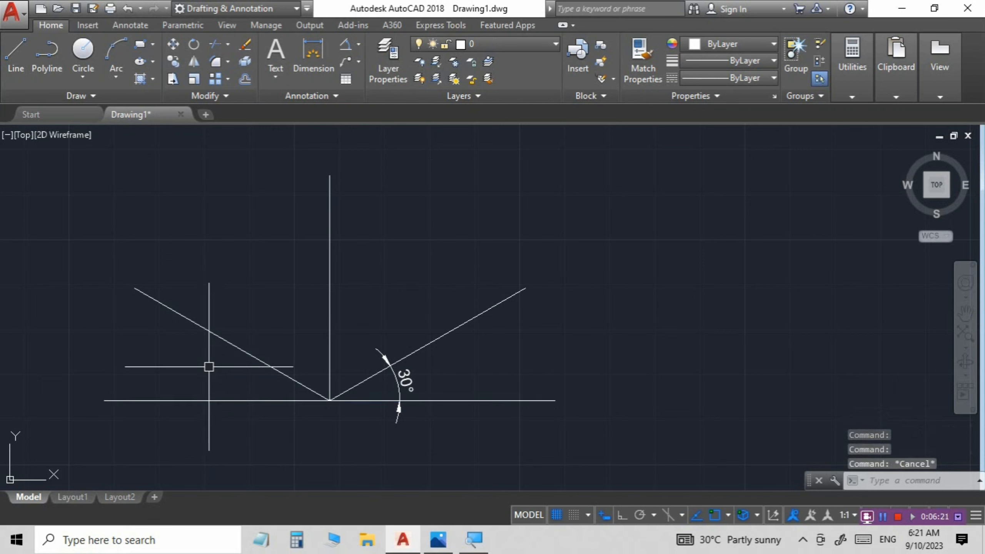
# Add an angular dimension between the horizontal line and the left inclined line, placing its arc inside the angle
pyautogui.write('dimangular')
pyautogui.press('Return')
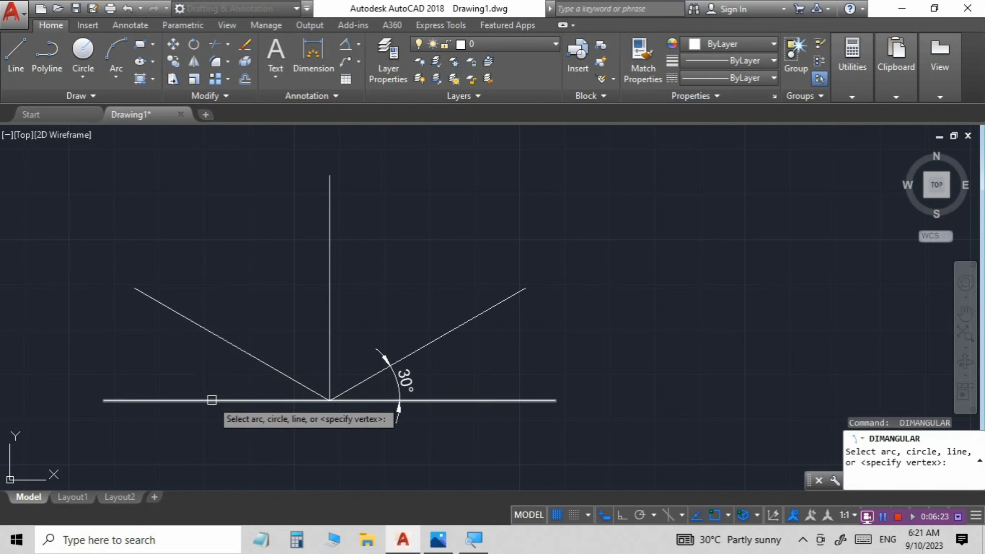
pyautogui.click(212, 400)
pyautogui.click(232, 346)
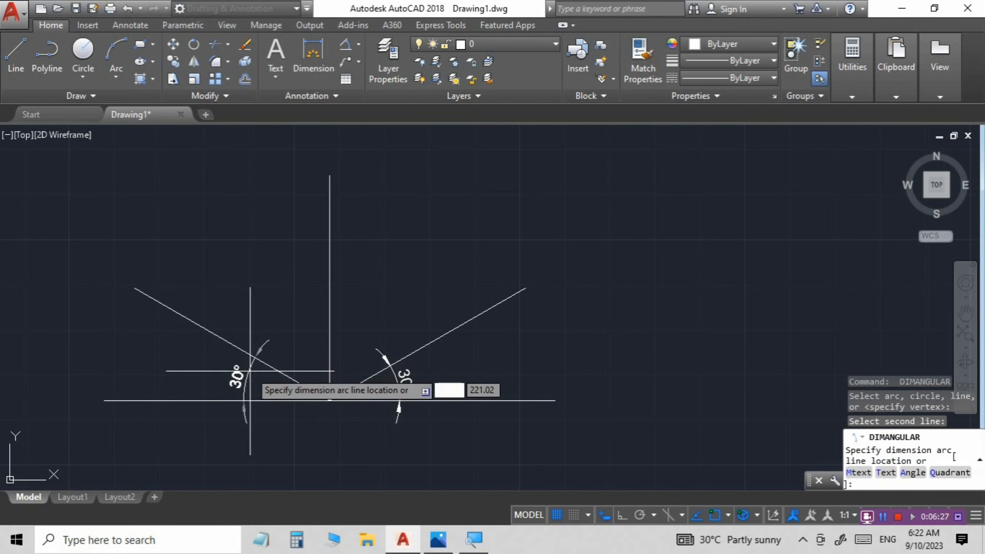
pyautogui.click(256, 371)
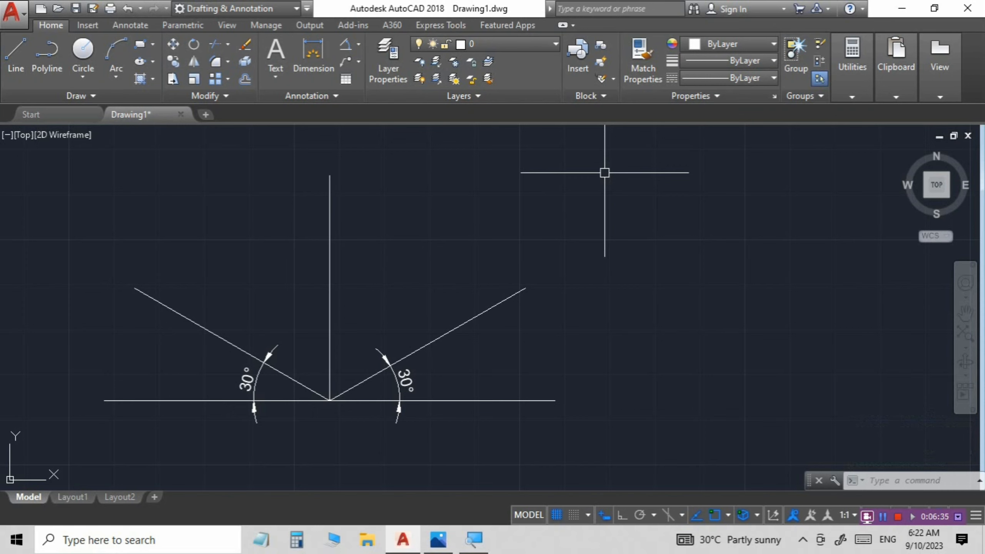
# Set the current object color to Red and check the dimensions in the reference engineering drawing image
pyautogui.click(714, 47)
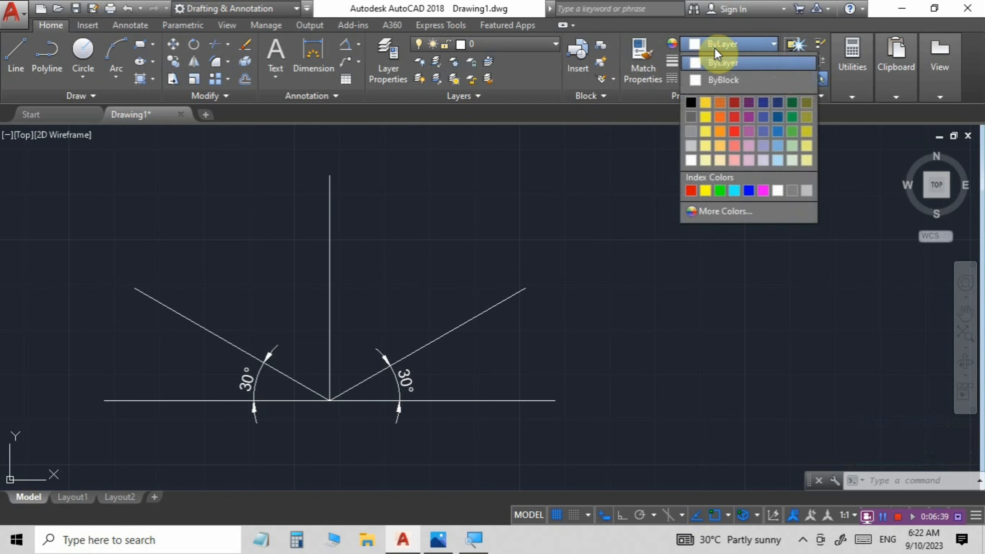
pyautogui.click(692, 190)
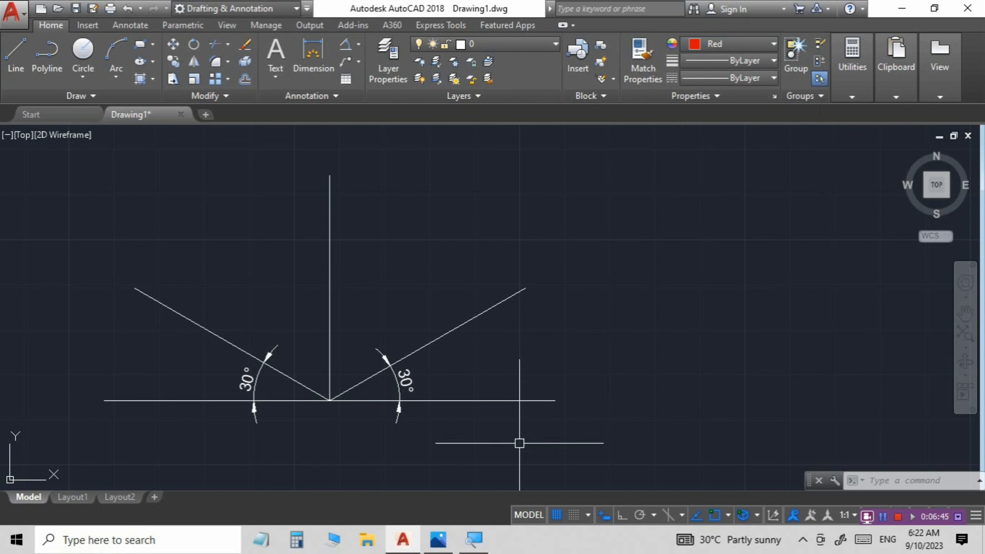
pyautogui.click(438, 539)
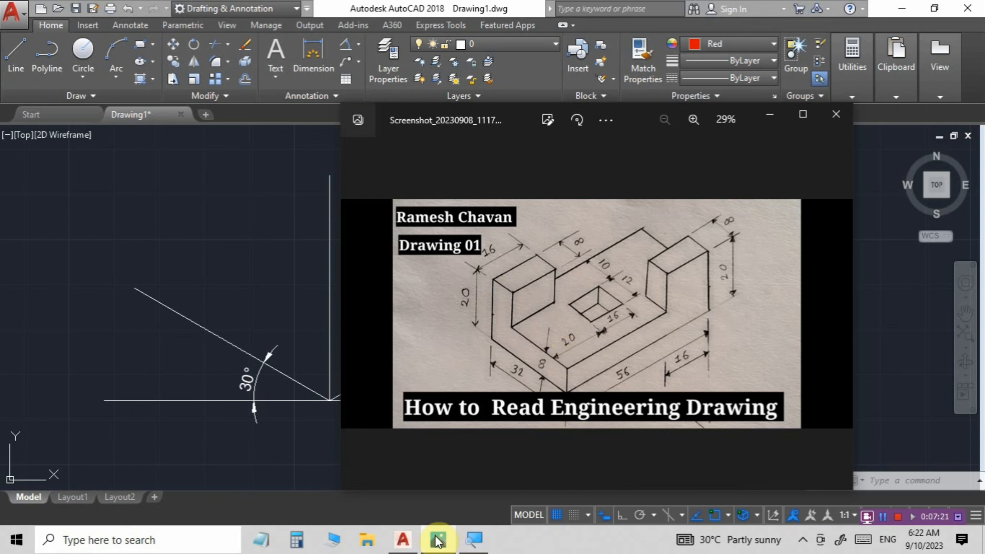
pyautogui.moveTo(436, 543)
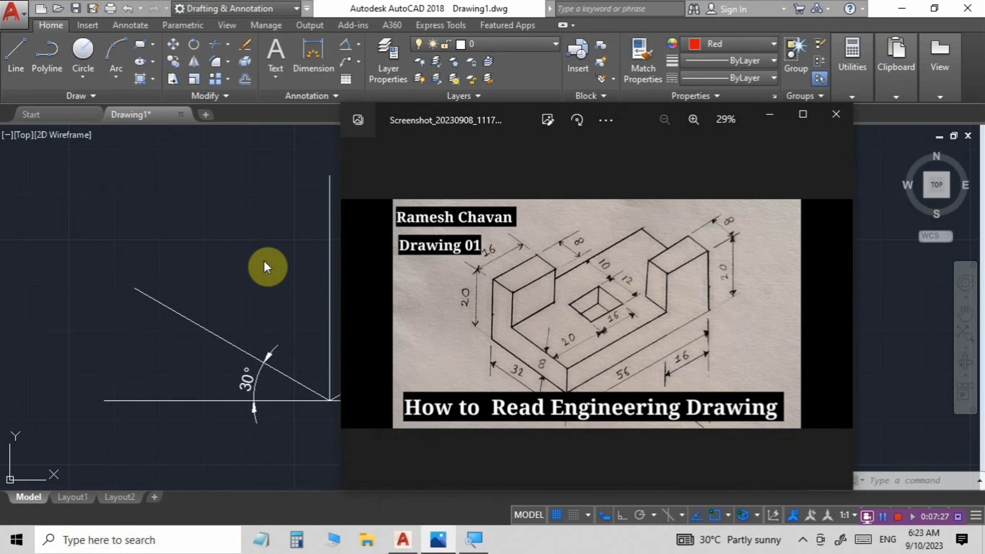
pyautogui.click(773, 117)
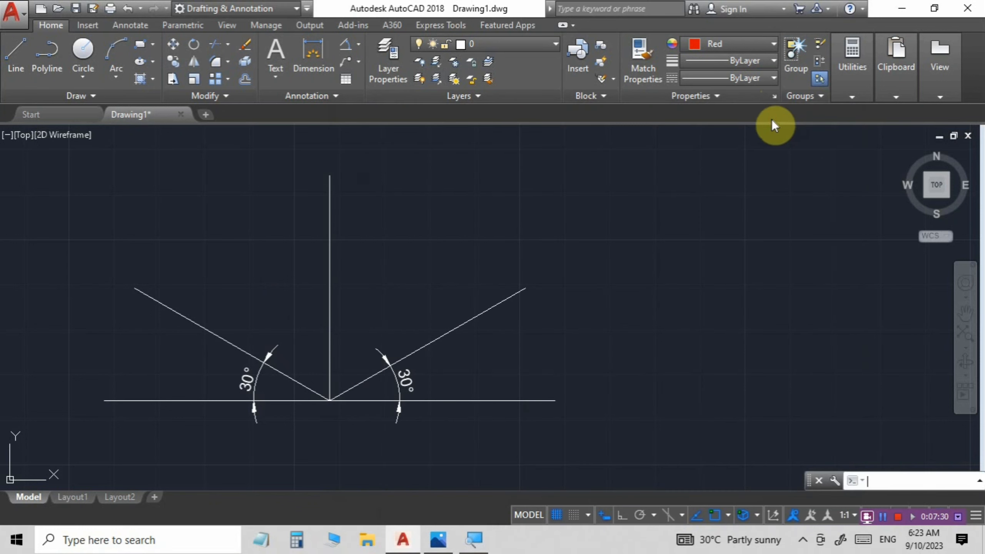
# Draw a line from the common vertex of the construction lines, 56 long at 30 degrees, up to the right
pyautogui.click(9, 54)
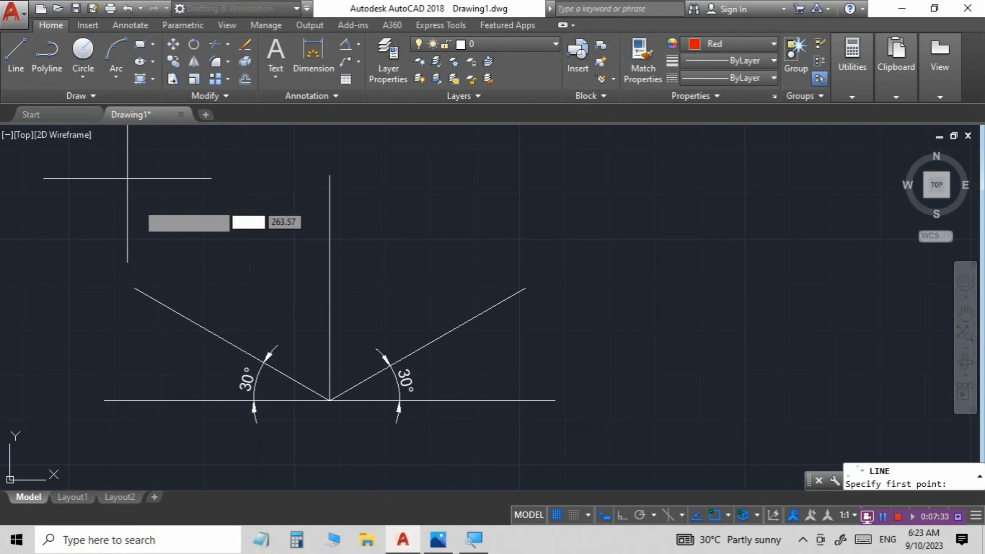
pyautogui.click(329, 401)
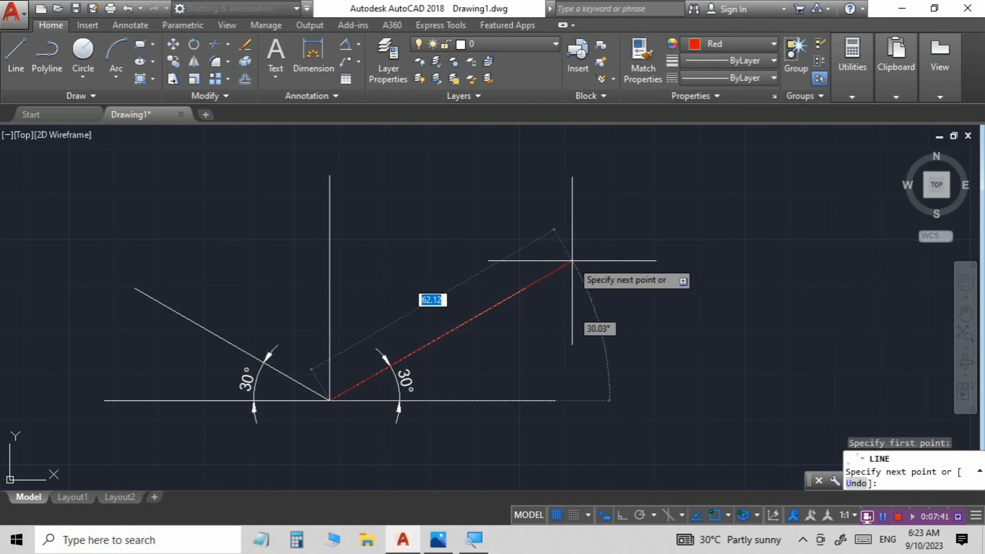
pyautogui.write('50')
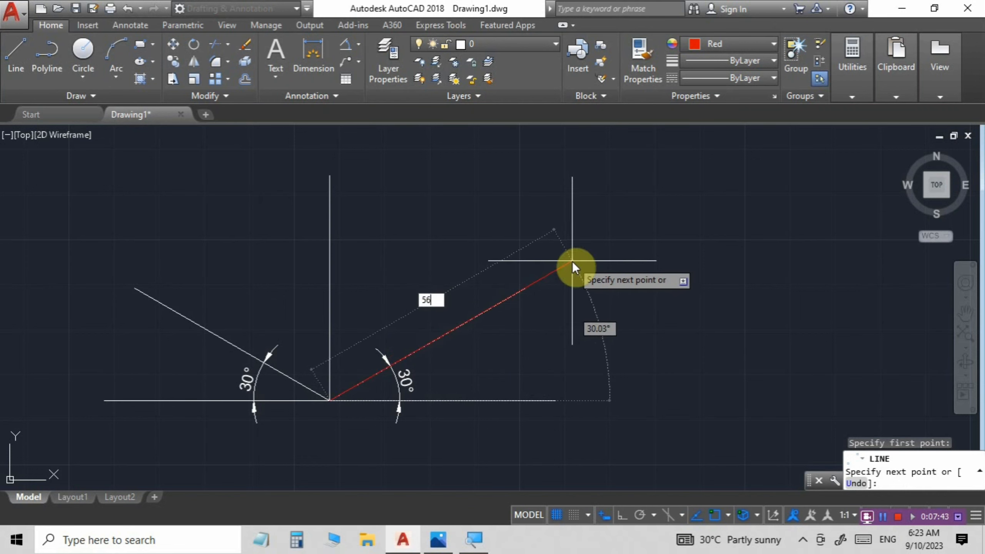
pyautogui.press('Tab')
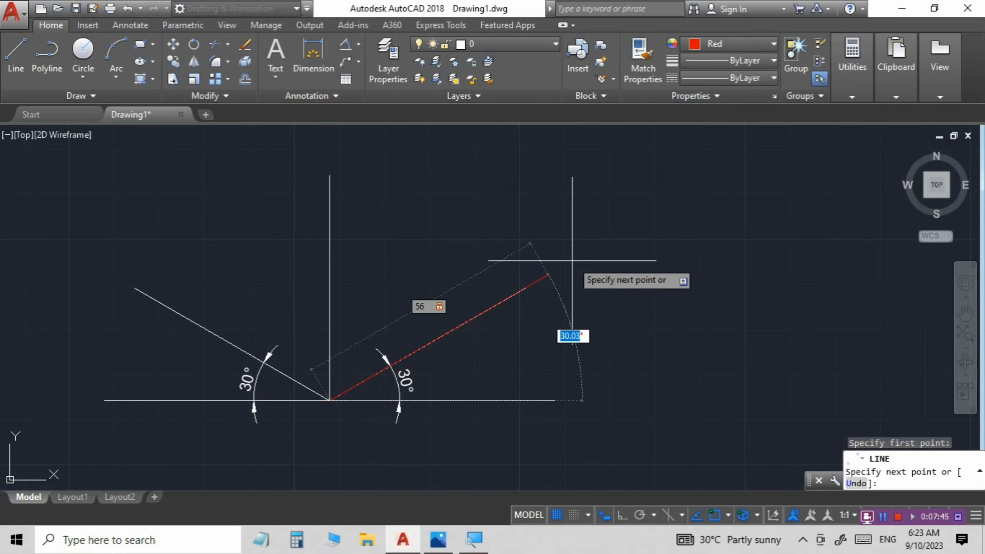
pyautogui.write('30')
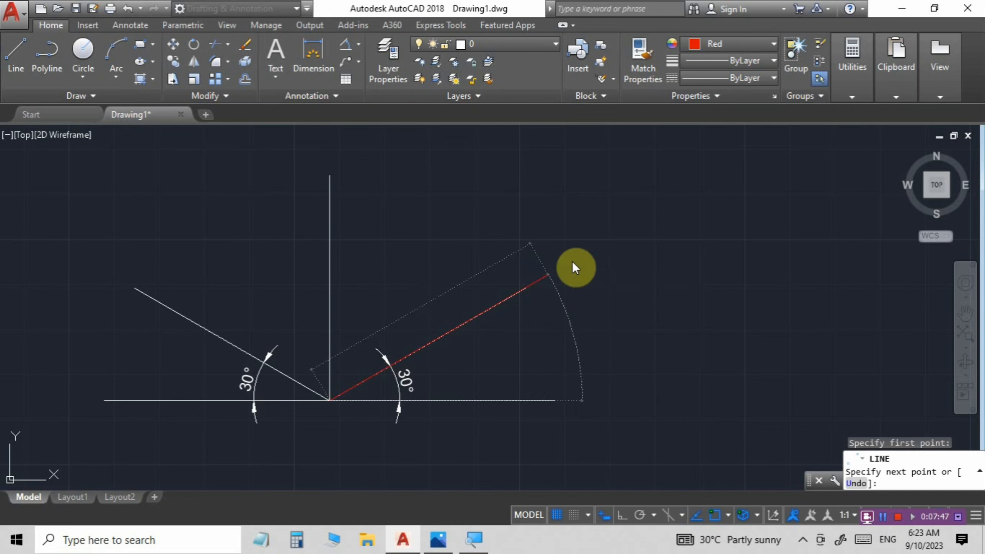
pyautogui.click(572, 262)
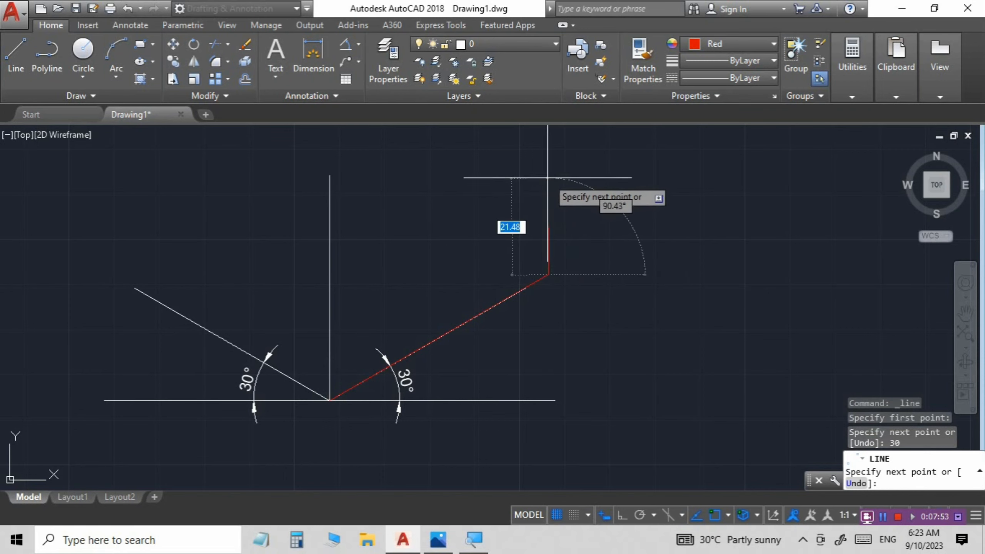
# Continue the profile with a vertical line 20 long upward at 90 degrees
pyautogui.write('20')
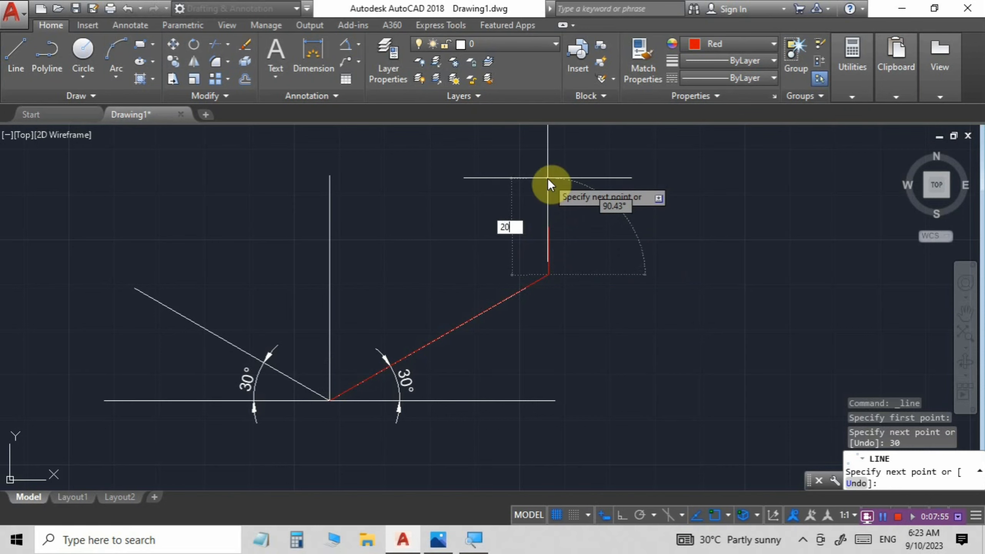
pyautogui.press('Tab')
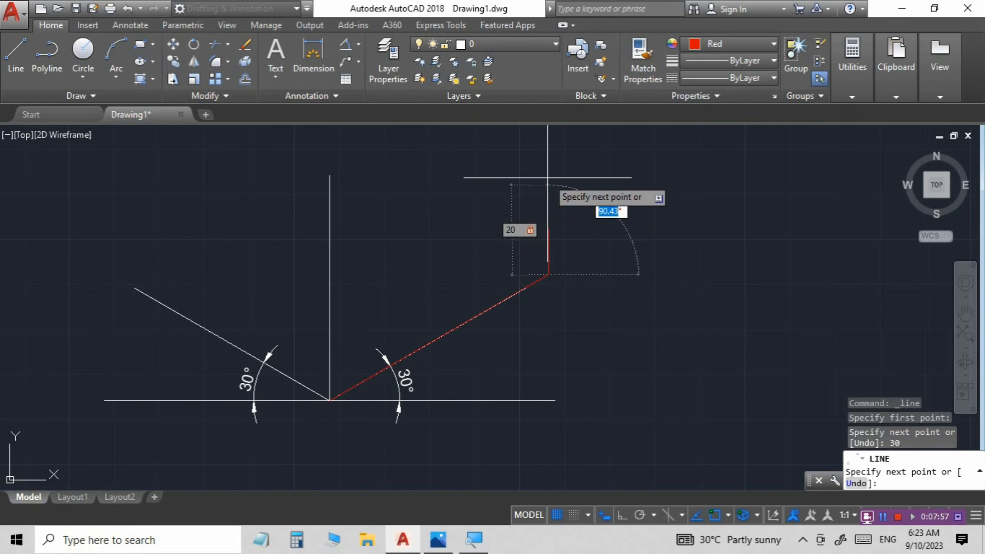
pyautogui.write('90')
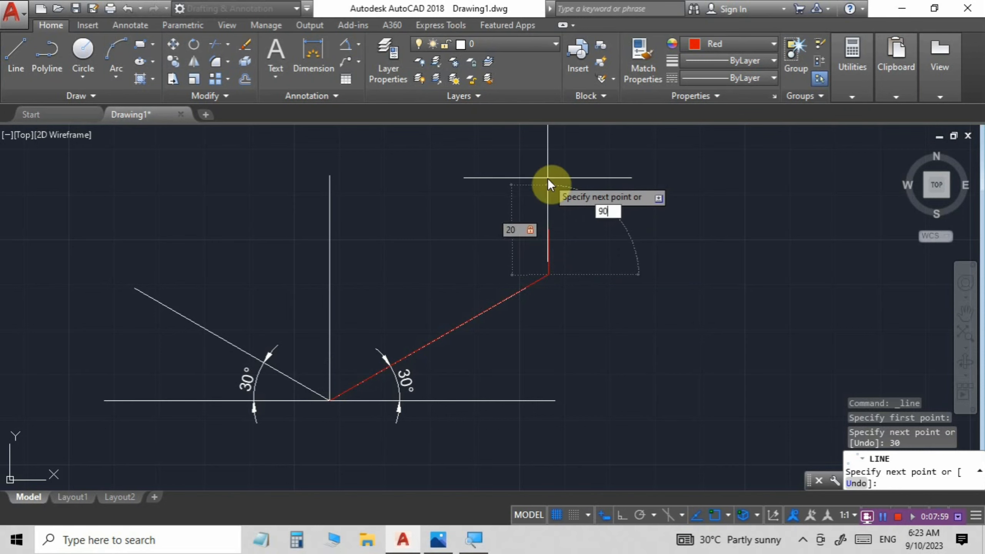
pyautogui.press('Return')
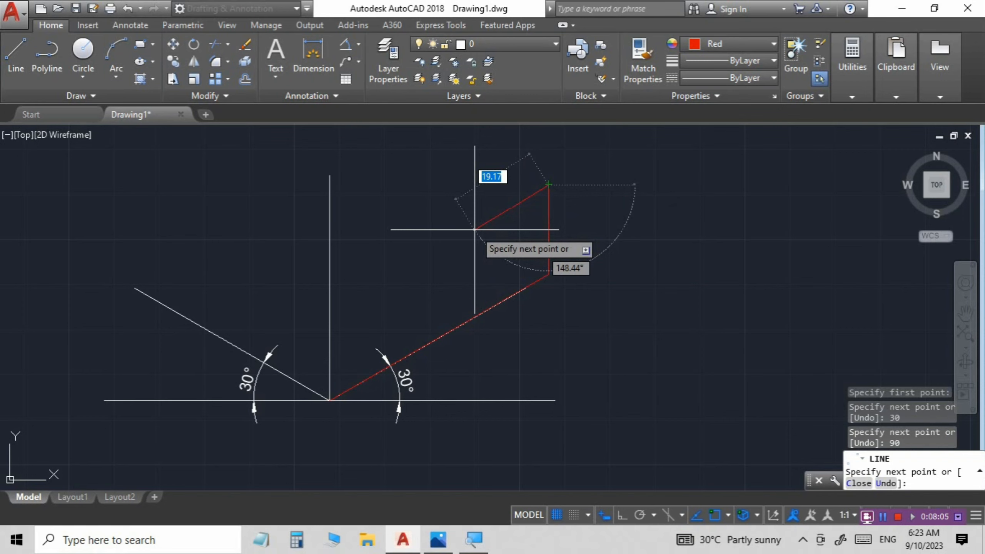
# Continue the profile with an inclined line 16 long at 150 degrees, down to the left
pyautogui.write('16')
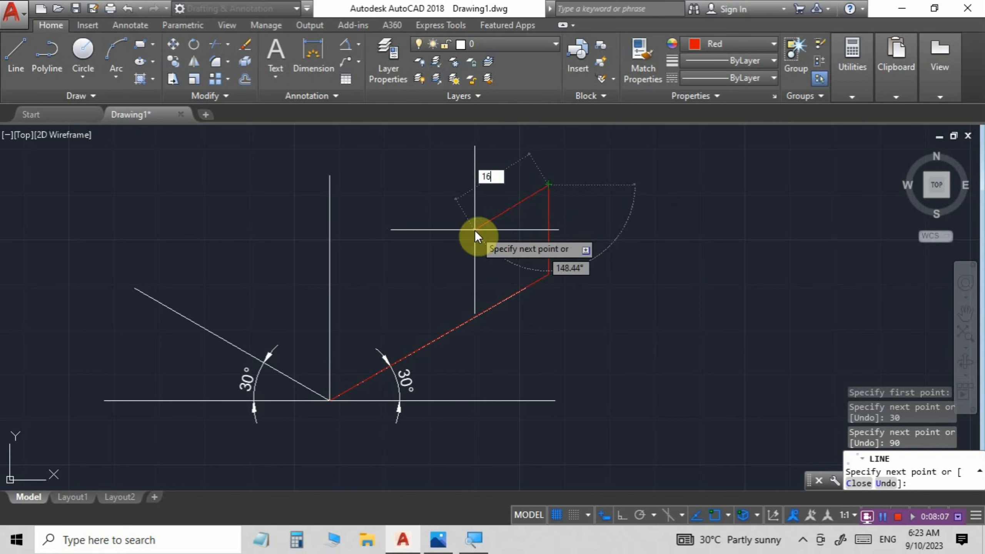
pyautogui.press('Tab')
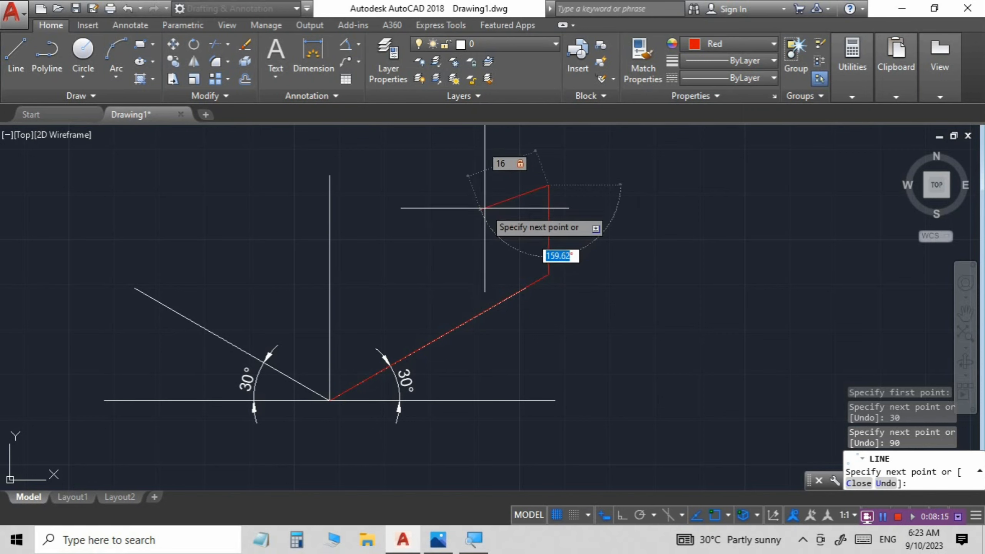
pyautogui.write('150')
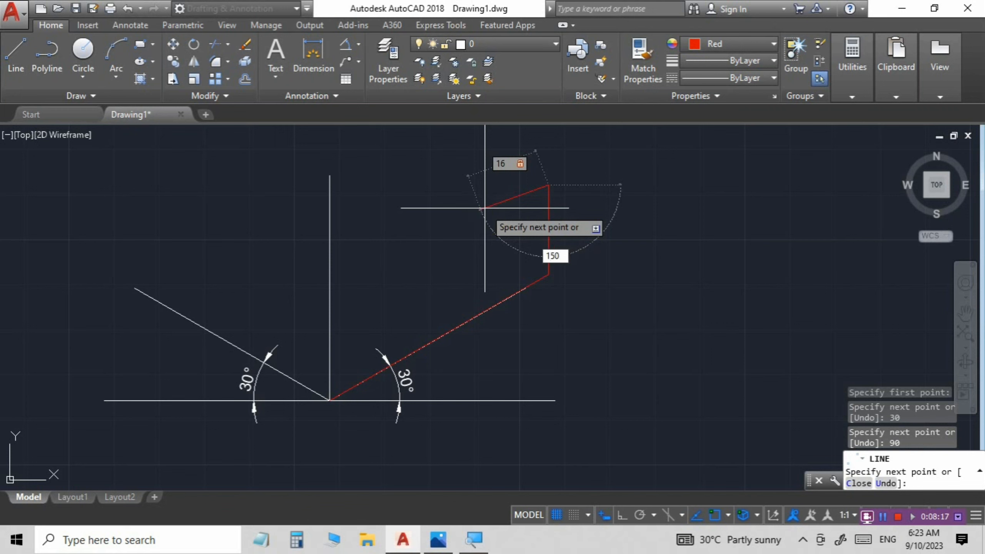
pyautogui.press('Return')
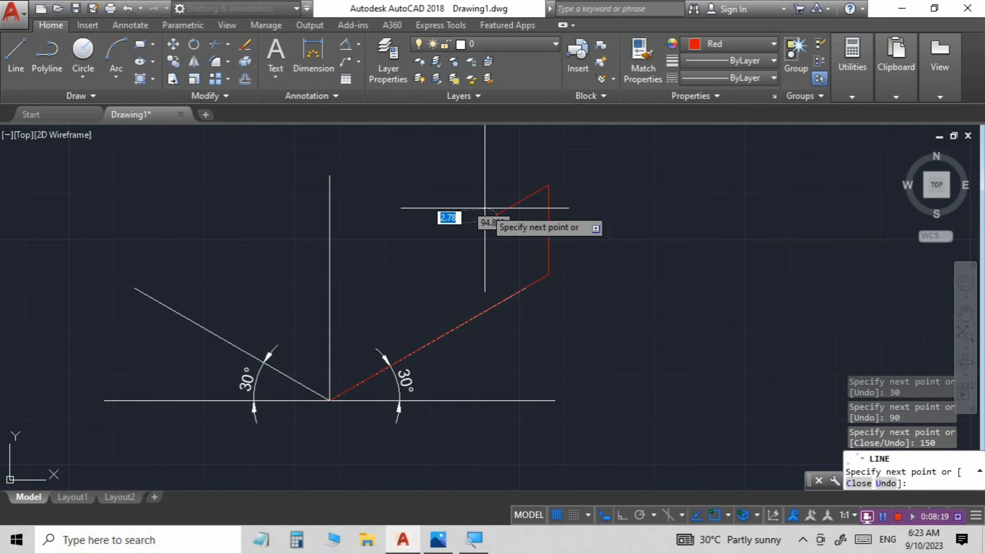
pyautogui.click(486, 220)
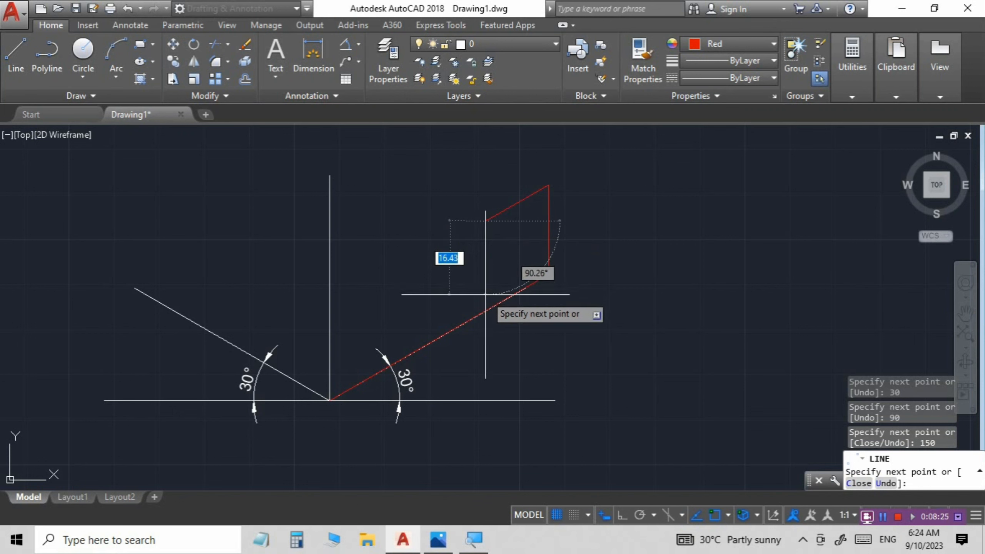
# Continue the profile with a vertical line 12 long downward at 90 degrees
pyautogui.write('12')
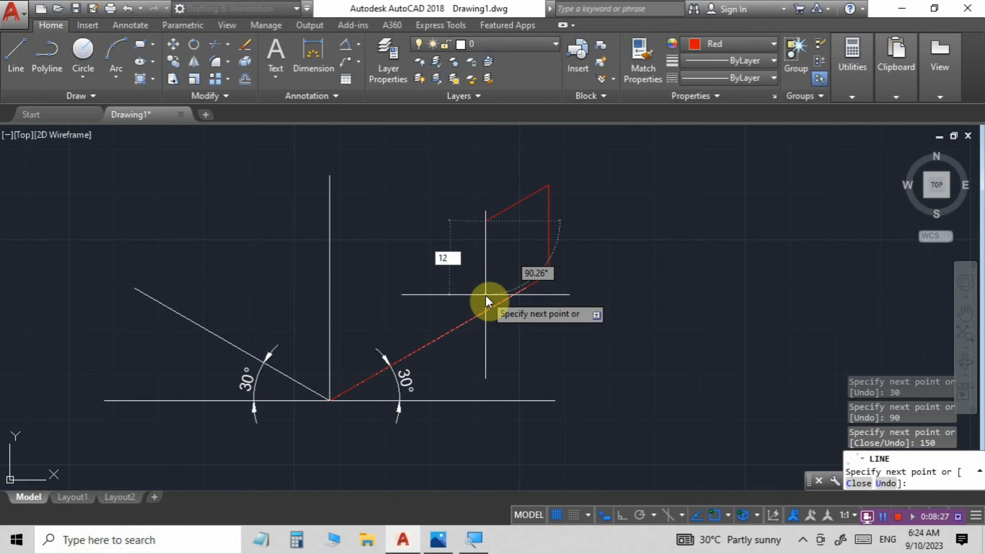
pyautogui.press('Tab')
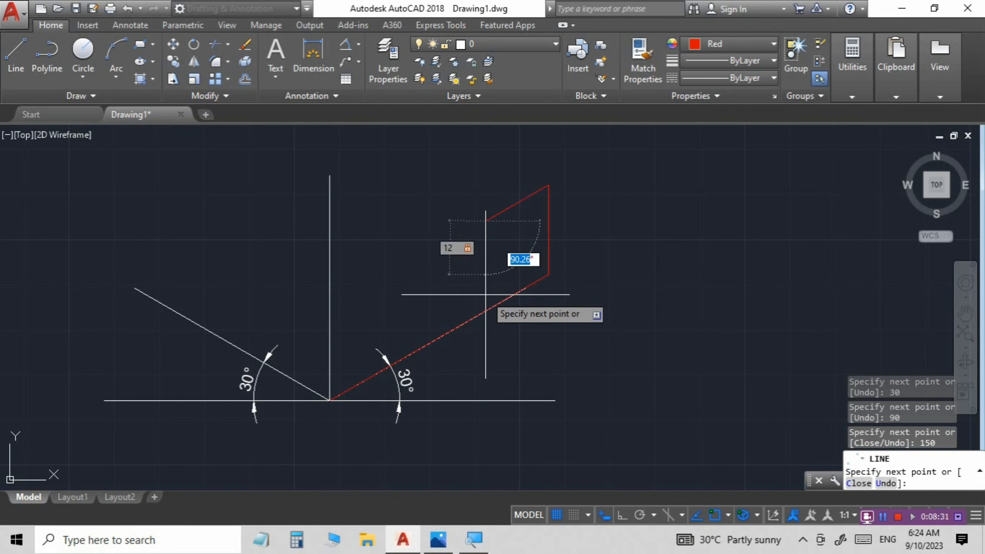
pyautogui.write('90')
pyautogui.press('Return')
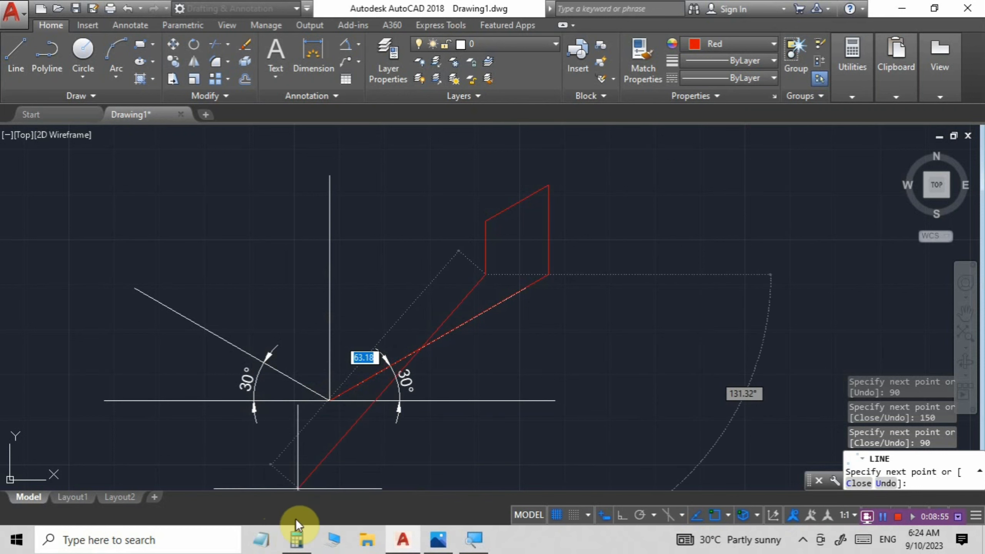
# Switch to Calculator, compute 56 − 16 for the next edge length, and return to the AutoCAD drawing
pyautogui.click(296, 540)
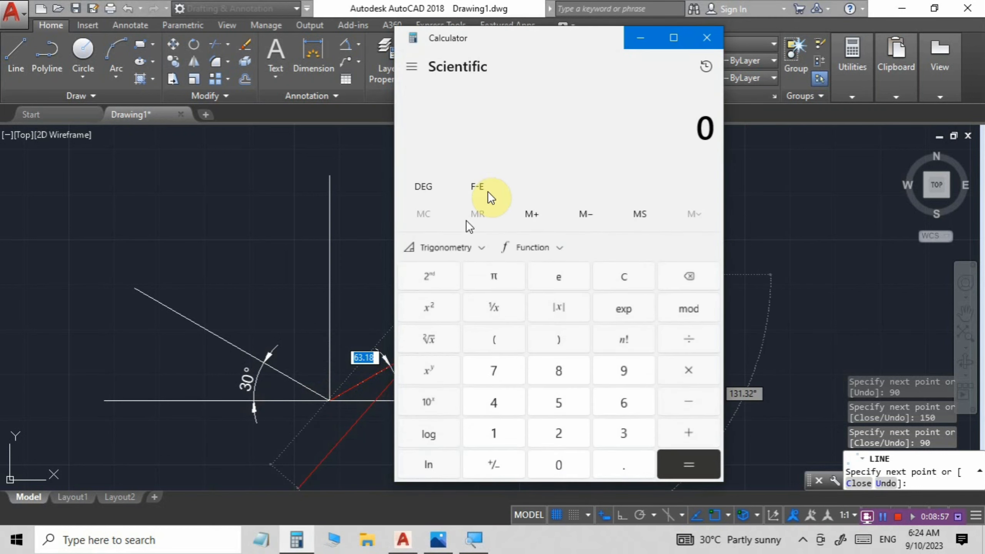
pyautogui.moveTo(511, 37); pyautogui.dragTo(664, 50)
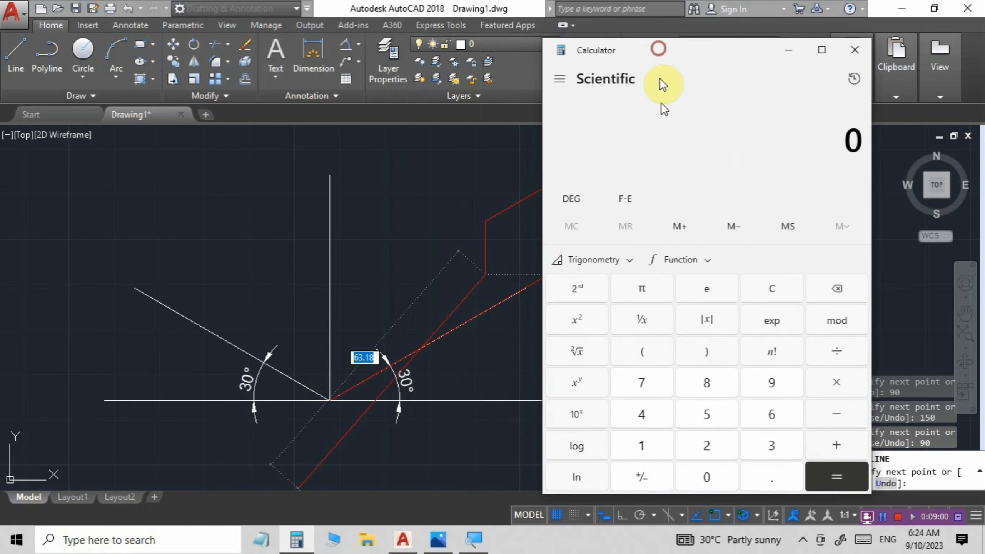
pyautogui.click(709, 414)
pyautogui.click(779, 414)
pyautogui.click(838, 415)
pyautogui.click(623, 440)
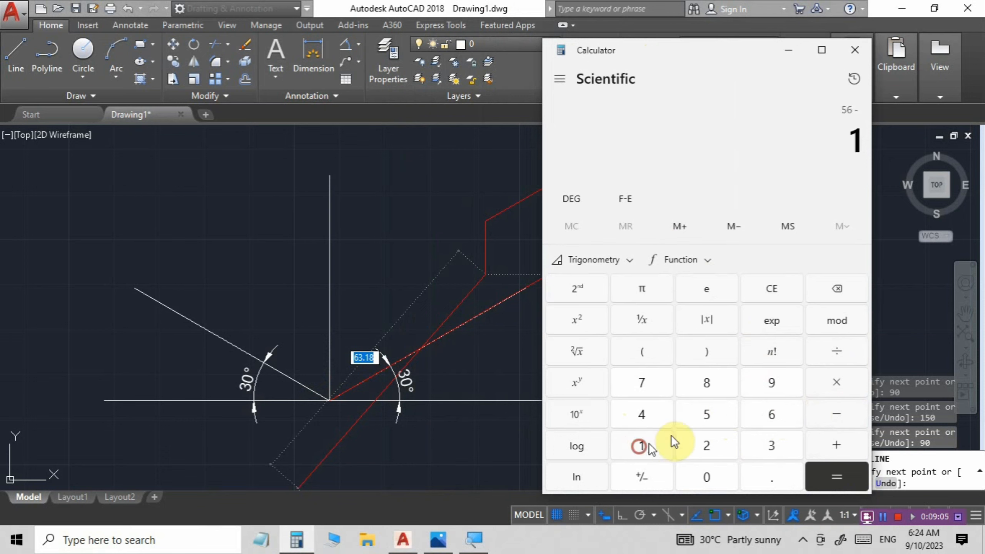
pyautogui.click(772, 414)
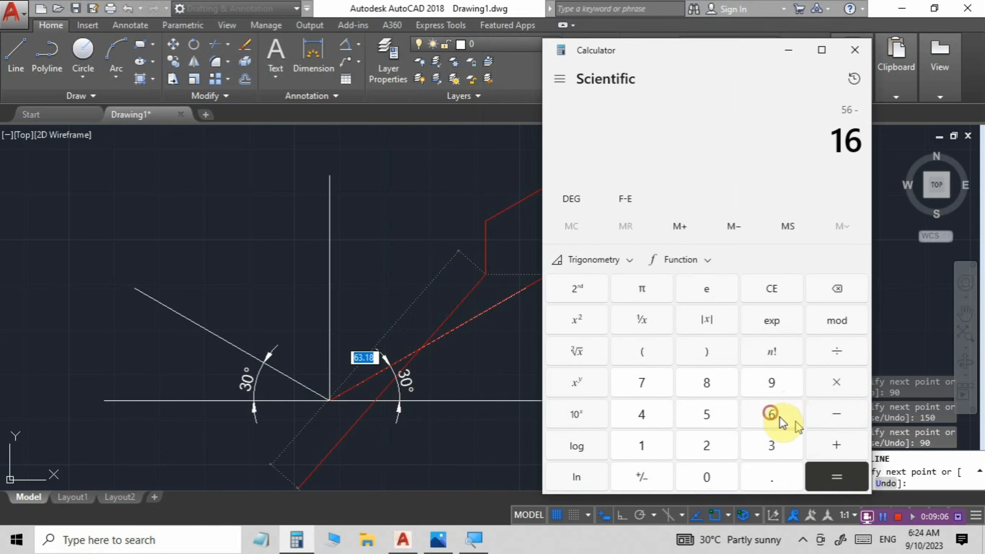
pyautogui.click(840, 474)
pyautogui.click(790, 50)
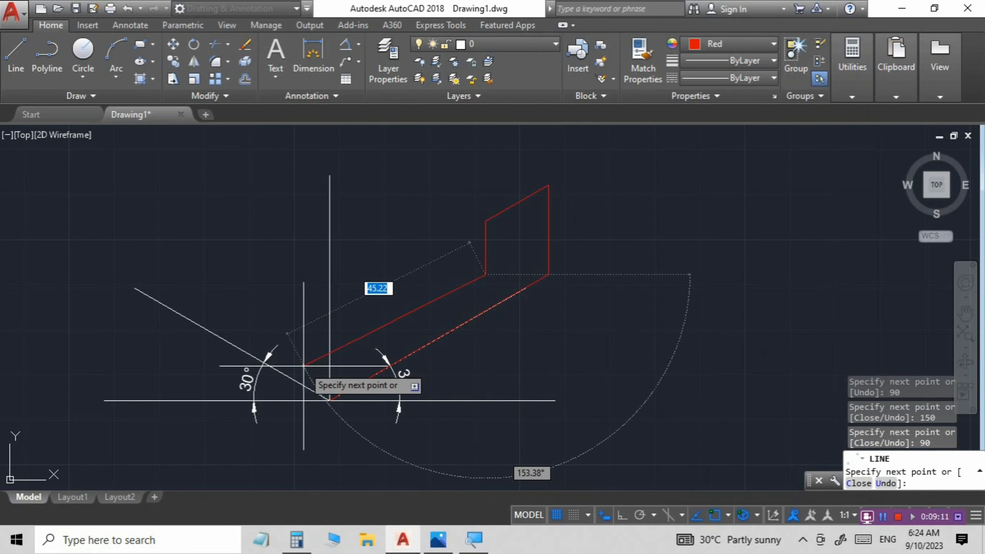
# Draw an inclined line 40 long at 150 degrees down to the left, and close the profile at its starting vertex
pyautogui.write('40')
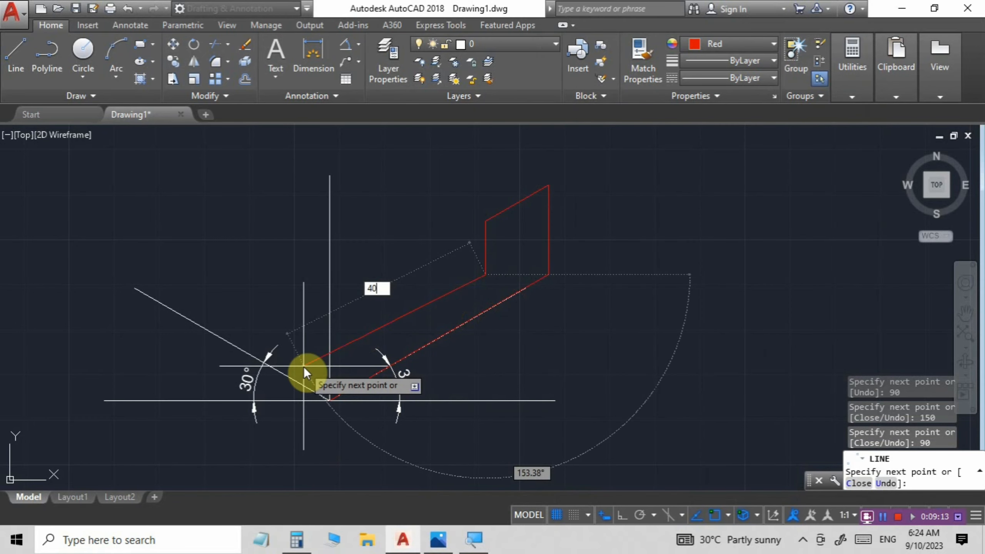
pyautogui.press('Tab')
pyautogui.write('150')
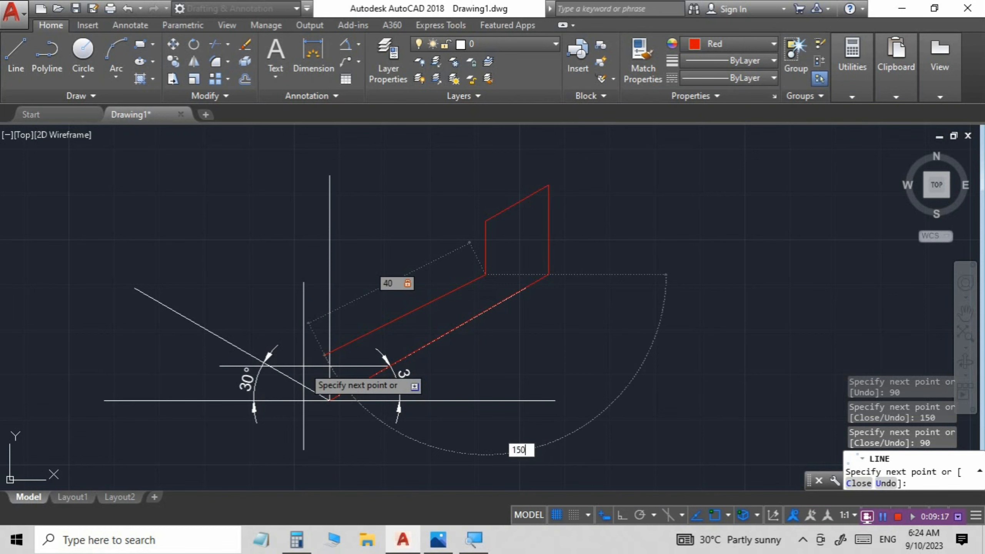
pyautogui.press('Return')
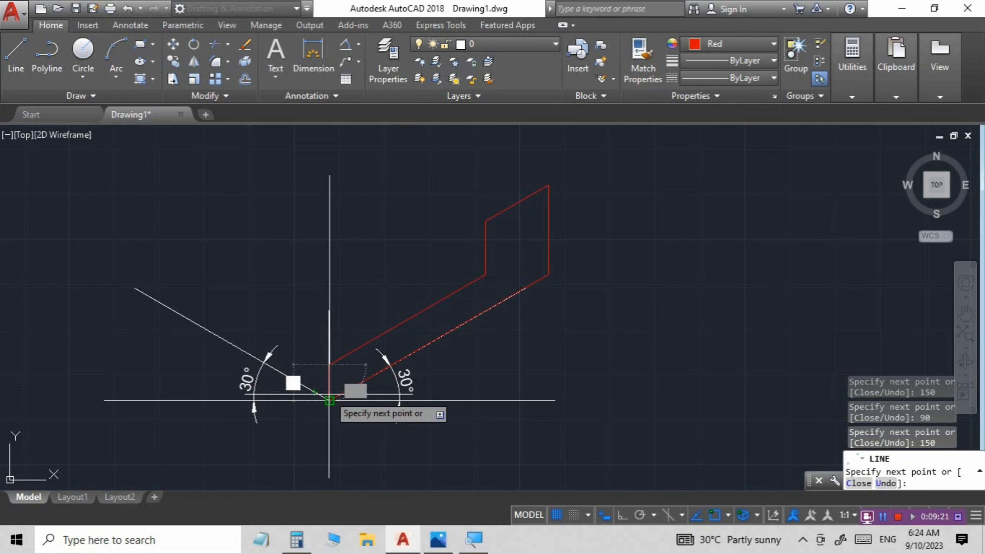
pyautogui.click(329, 401)
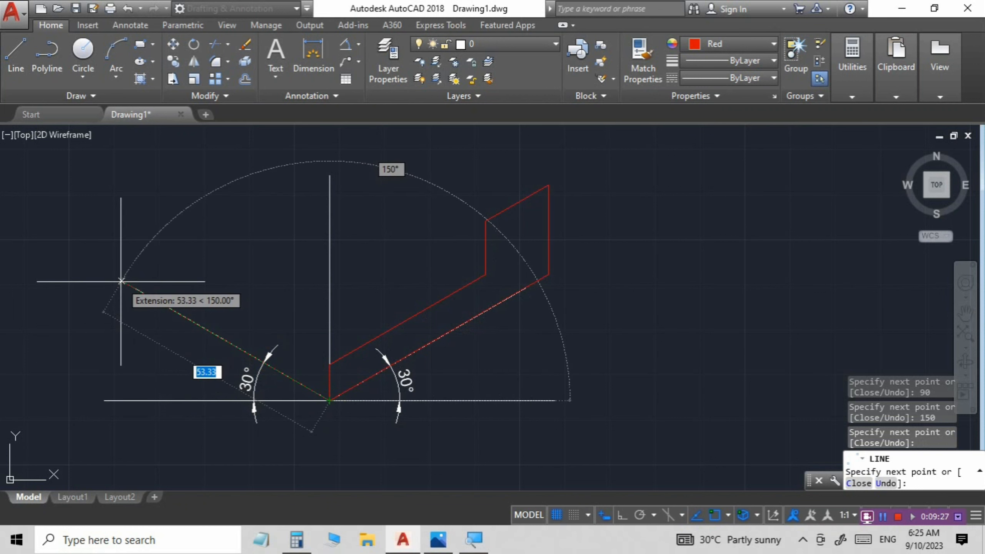
# Draw an inclined line 32 long at 150 degrees from the bottom corner, up to the left along the construction line
pyautogui.write('32')
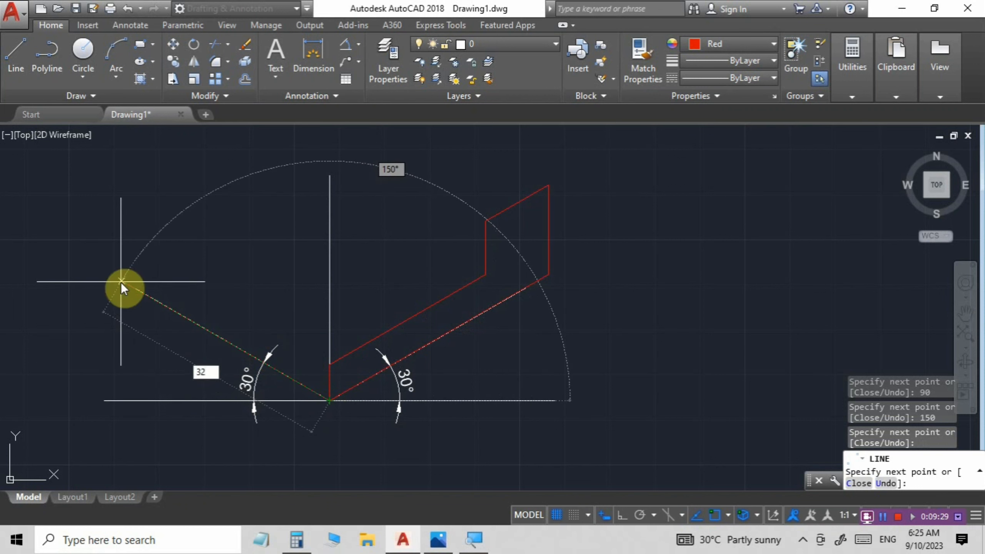
pyautogui.press('Tab')
pyautogui.write('150')
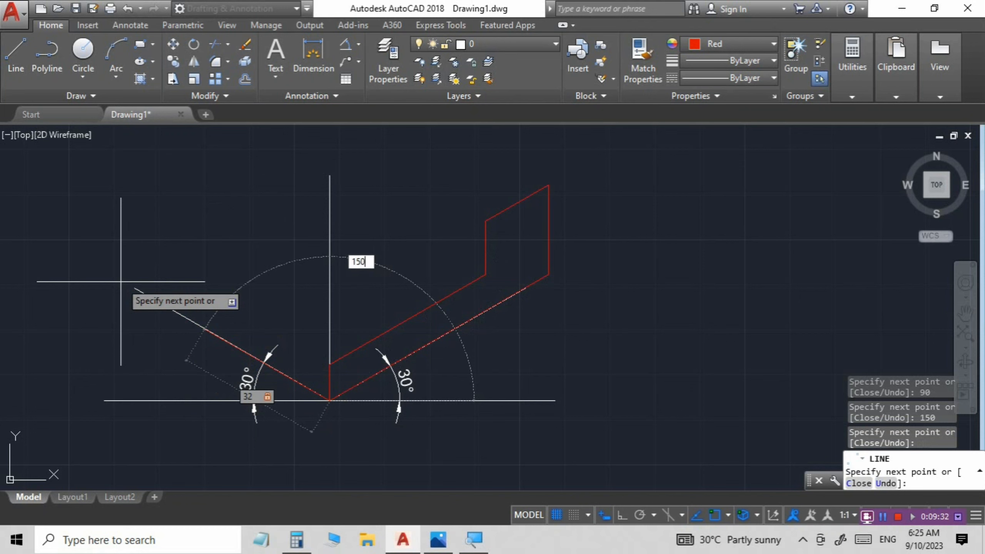
pyautogui.press('Return')
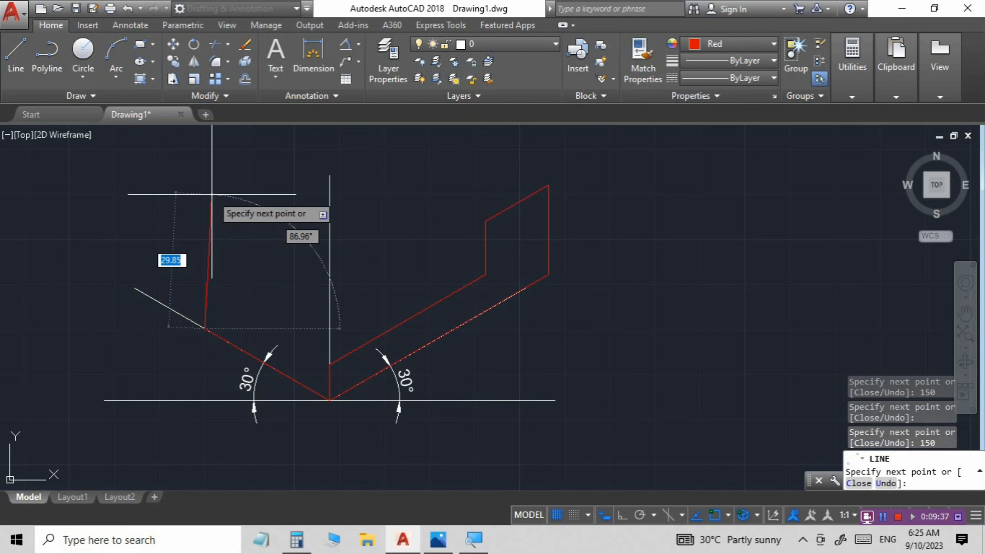
# Continue the left face with a vertical line 20 long upward at 90 degrees
pyautogui.write('12')
pyautogui.press('BackSpace')
pyautogui.press('BackSpace')
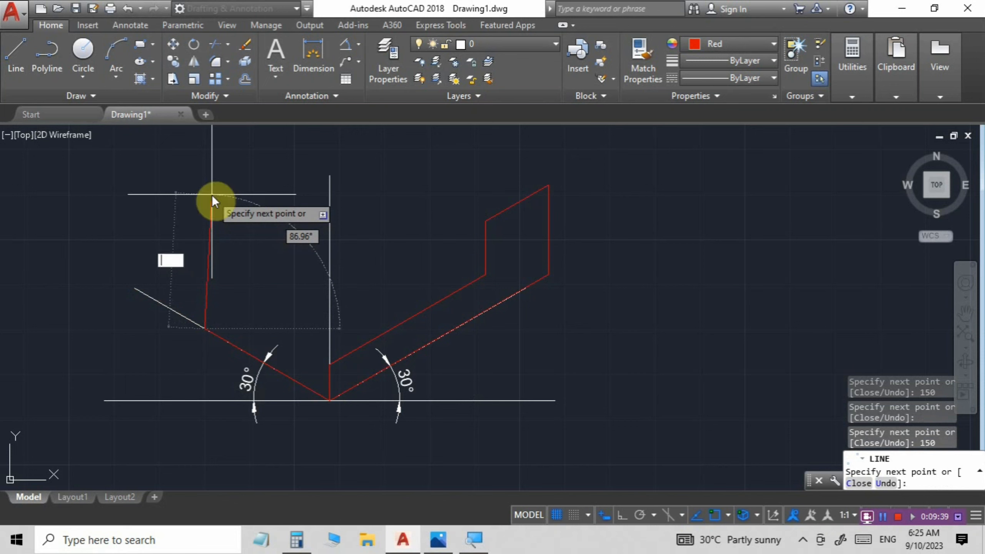
pyautogui.write('20')
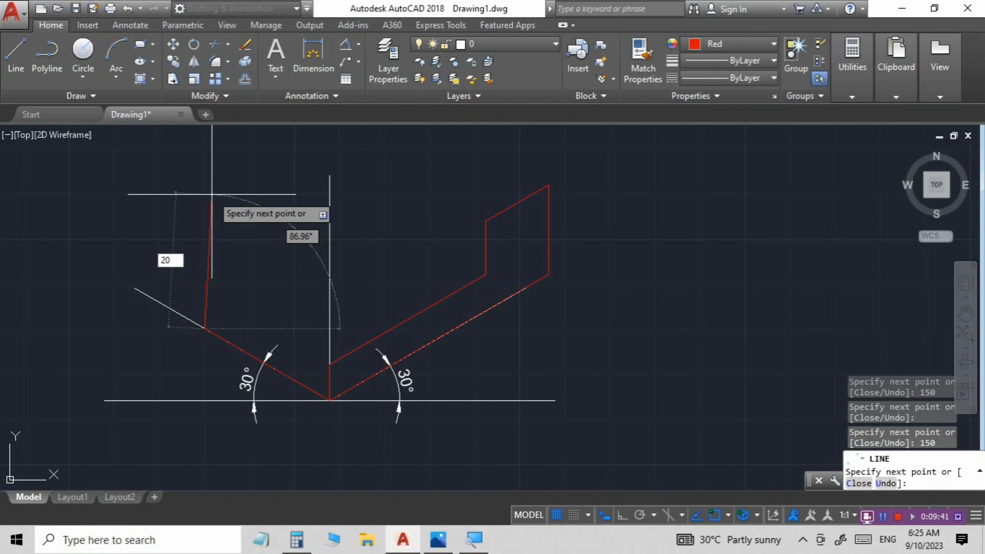
pyautogui.press('Tab')
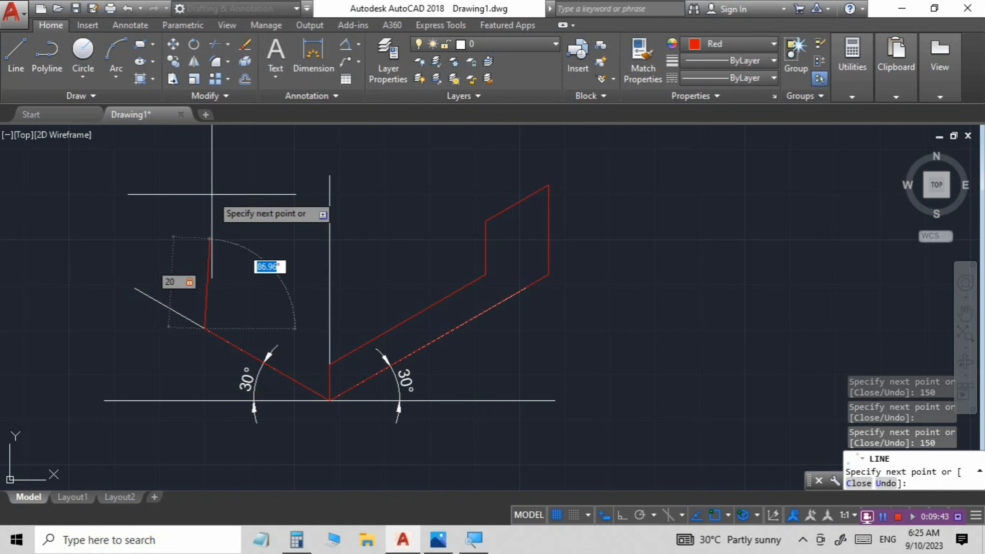
pyautogui.write('90')
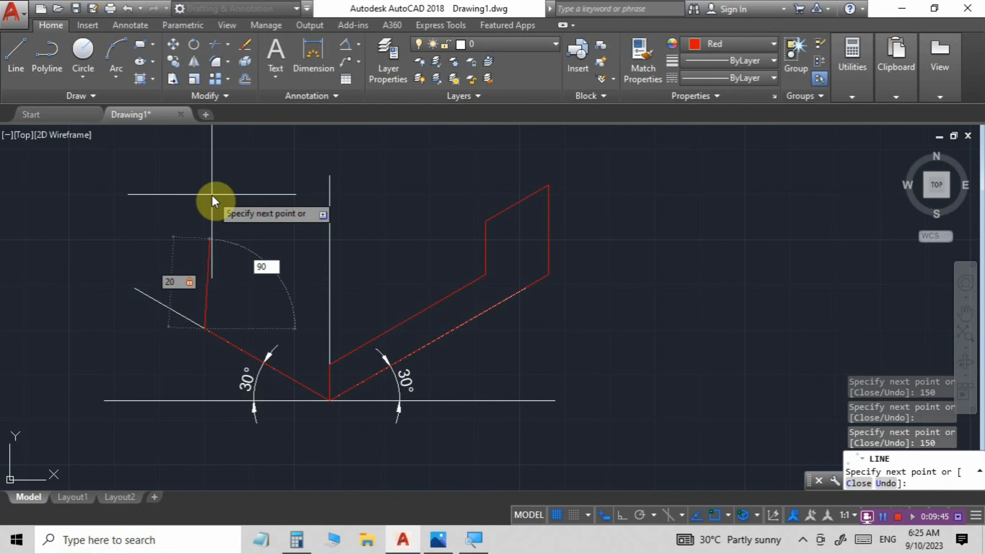
pyautogui.press('Return')
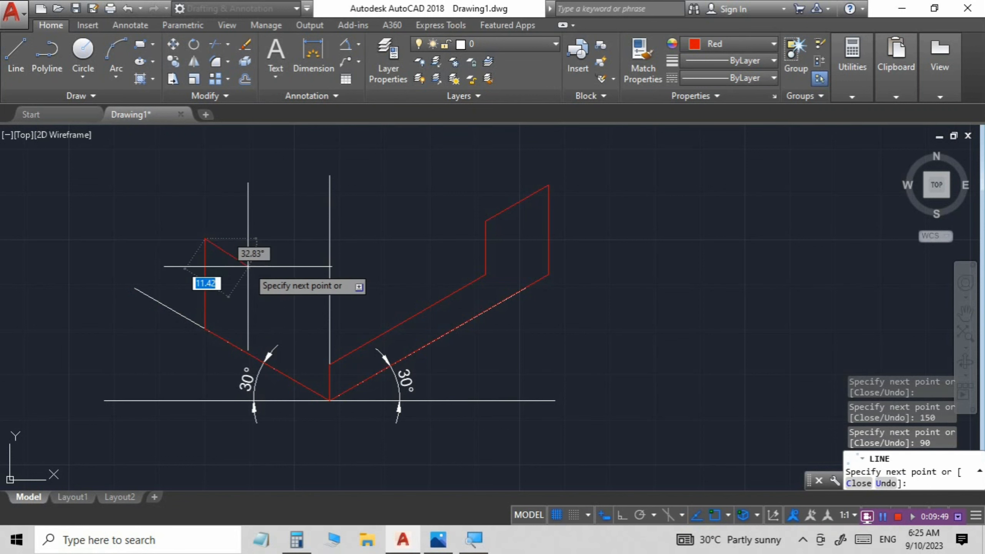
# Continue the left face with an inclined line 8 long at 30 degrees, down to the right
pyautogui.write('8')
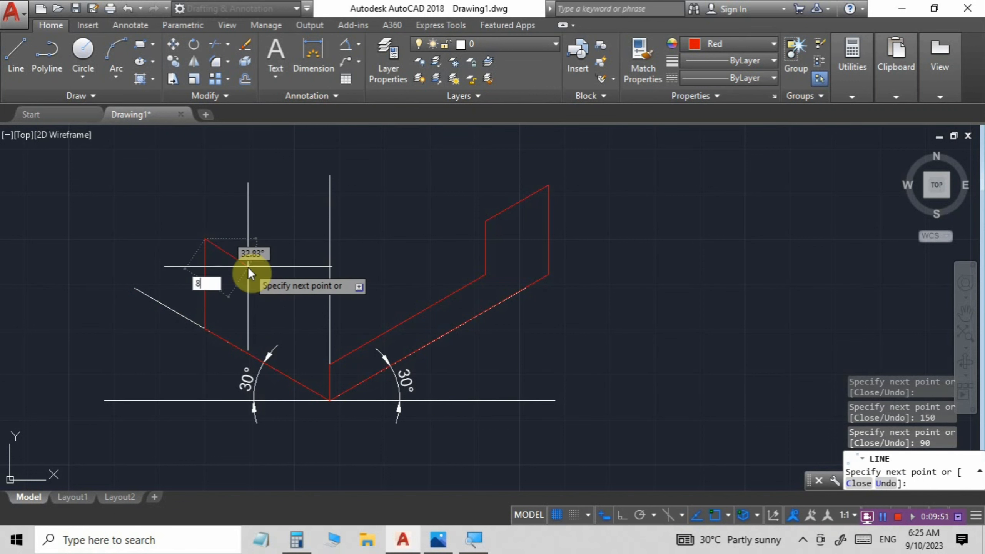
pyautogui.press('Tab')
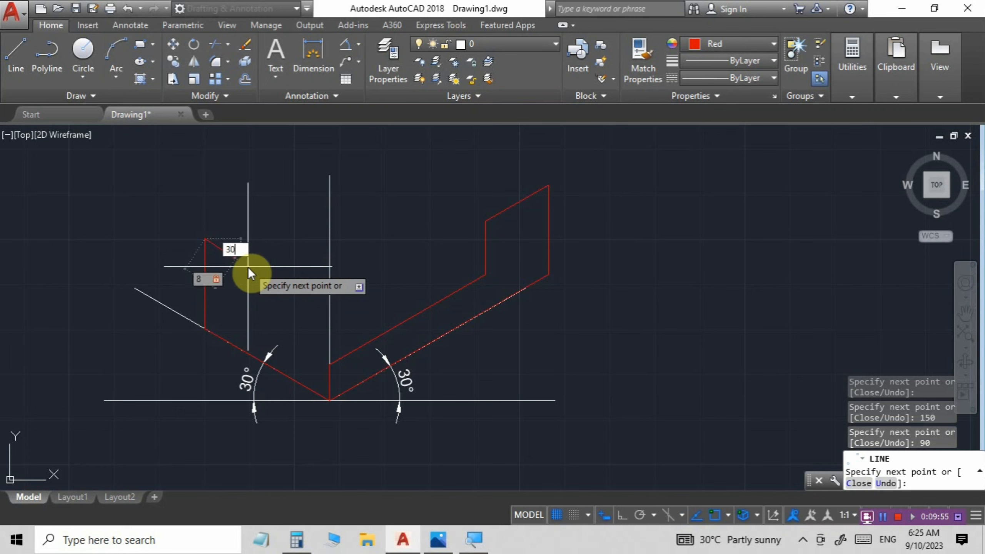
pyautogui.press('Return')
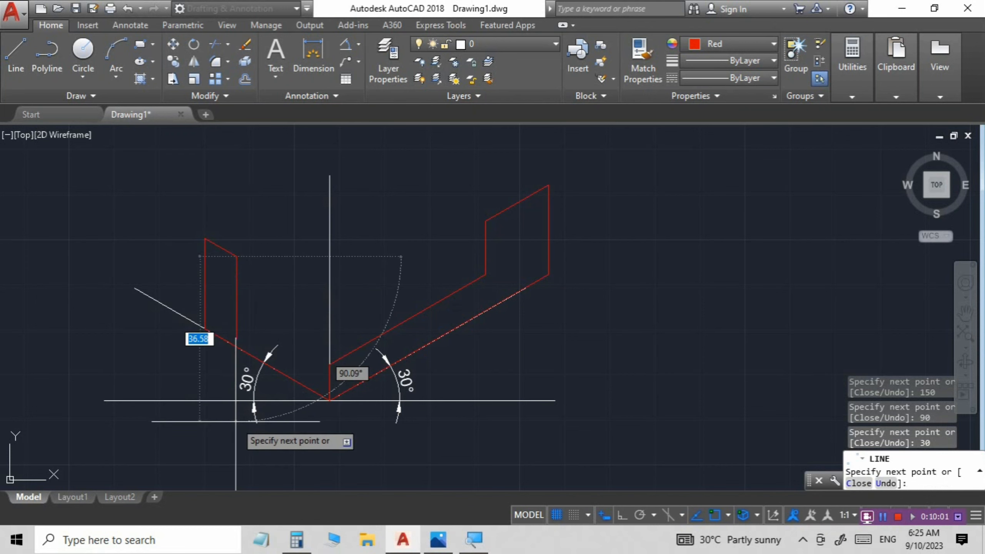
# Draw a vertical line 12 long downward at 90 degrees, and close the left face at the vertex above the bottom corner
pyautogui.write('12')
pyautogui.press('Tab')
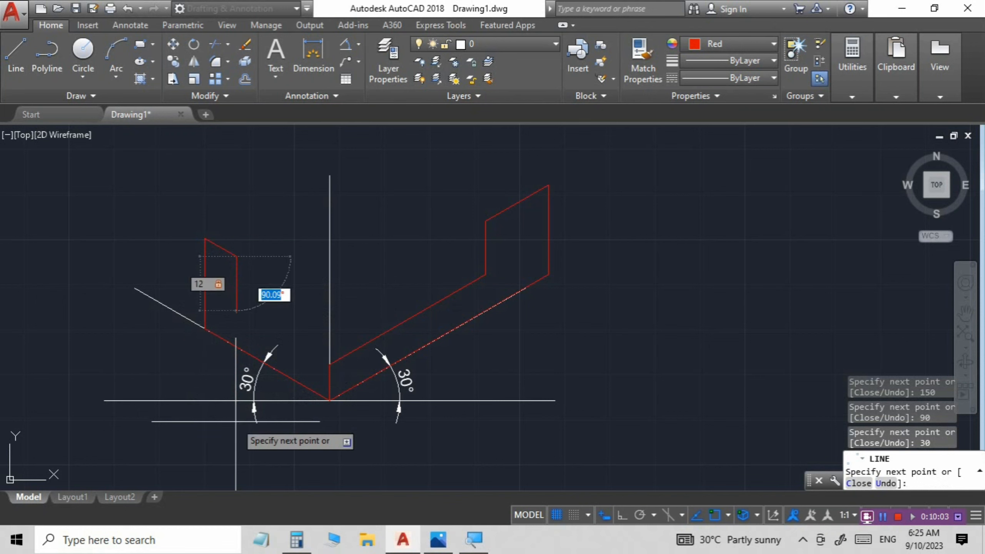
pyautogui.write('90')
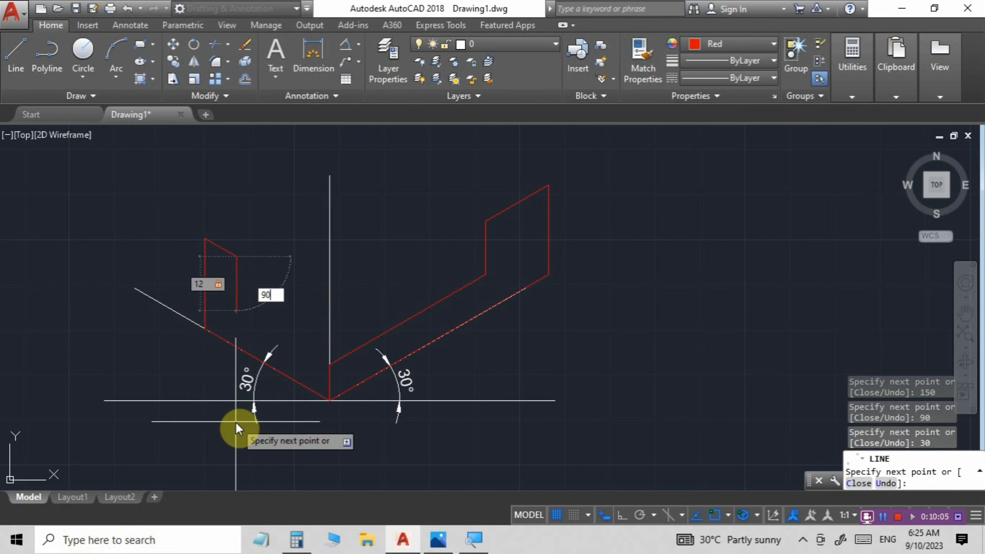
pyautogui.press('Return')
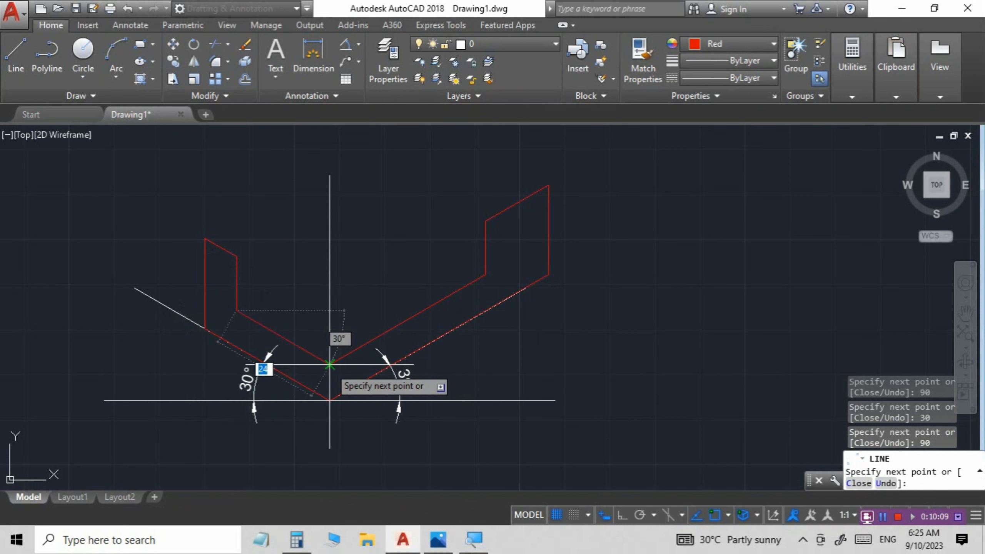
pyautogui.click(330, 365)
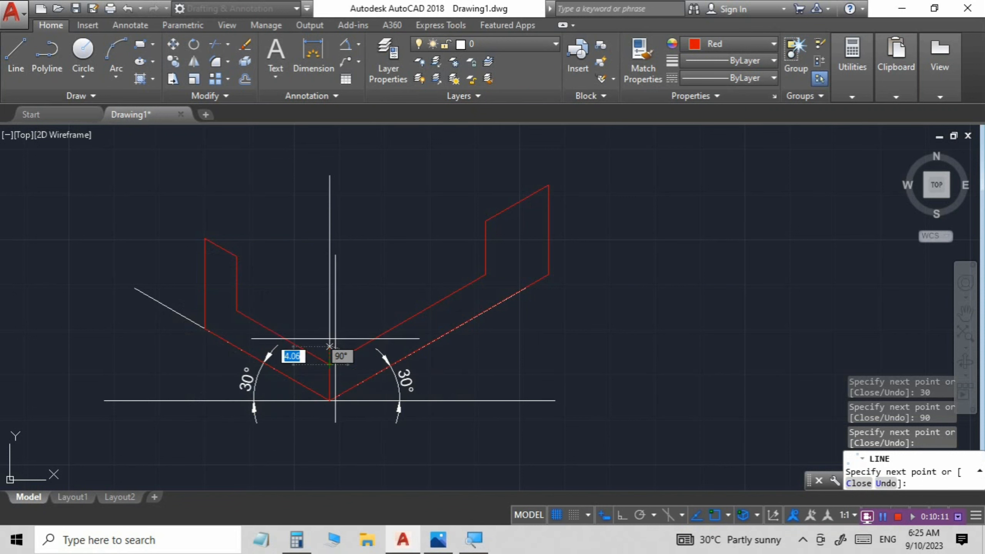
pyautogui.press('Escape')
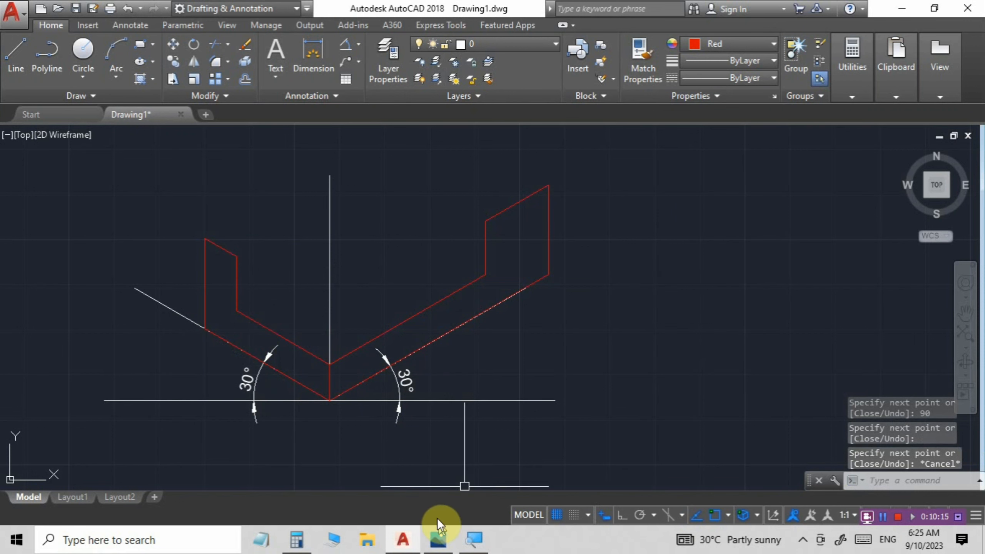
# Switch to the reference drawing in the image viewer, examine the block's rear edges and dimensions, and return to AutoCAD
pyautogui.click(445, 543)
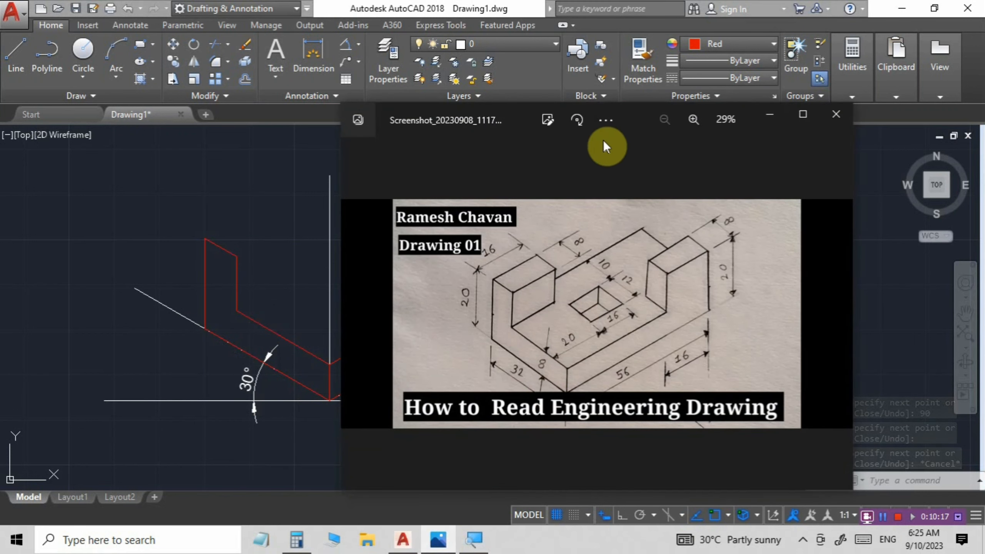
pyautogui.moveTo(517, 113); pyautogui.dragTo(638, 122)
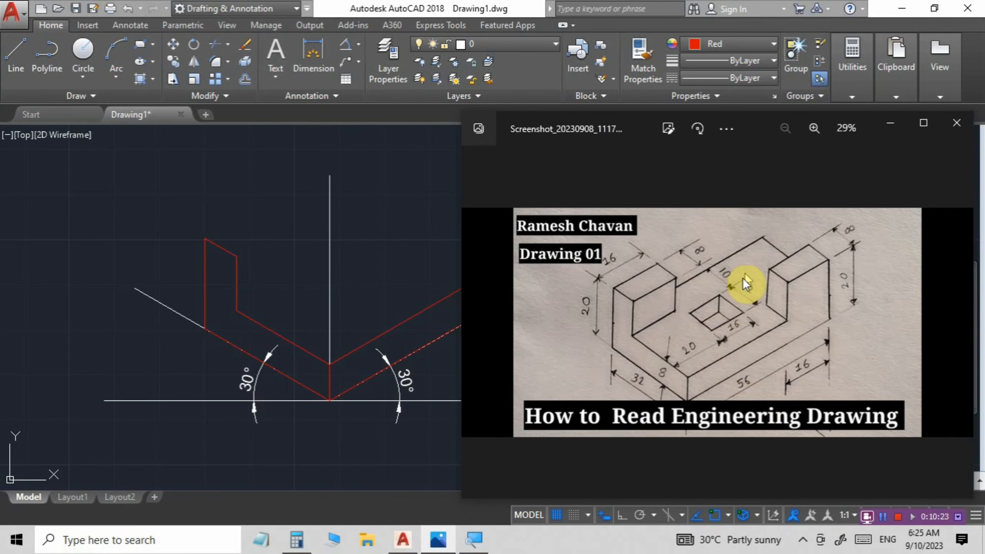
pyautogui.click(901, 123)
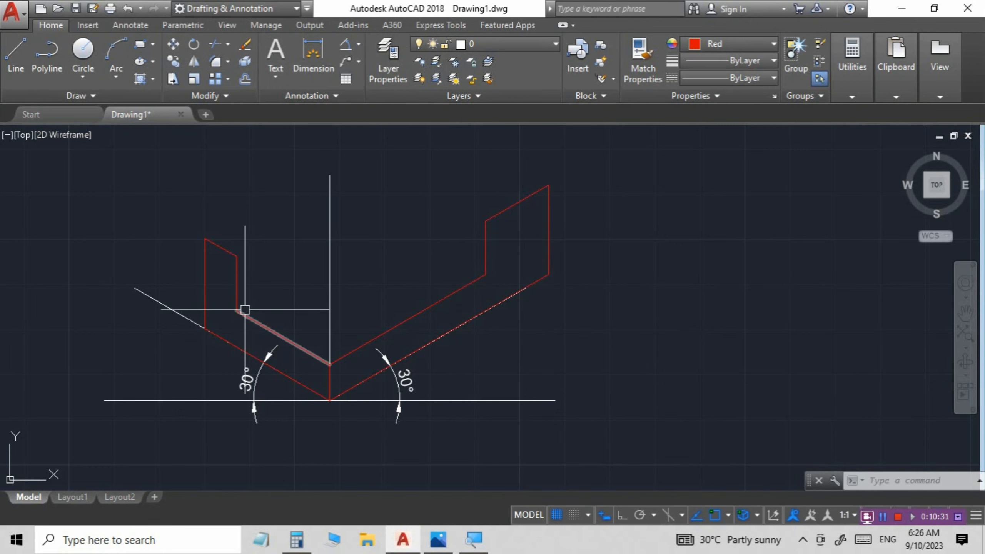
# Draw a rear line 100 long at 30 degrees, starting on the left vertical edge in line with the notch floor
pyautogui.click(15, 48)
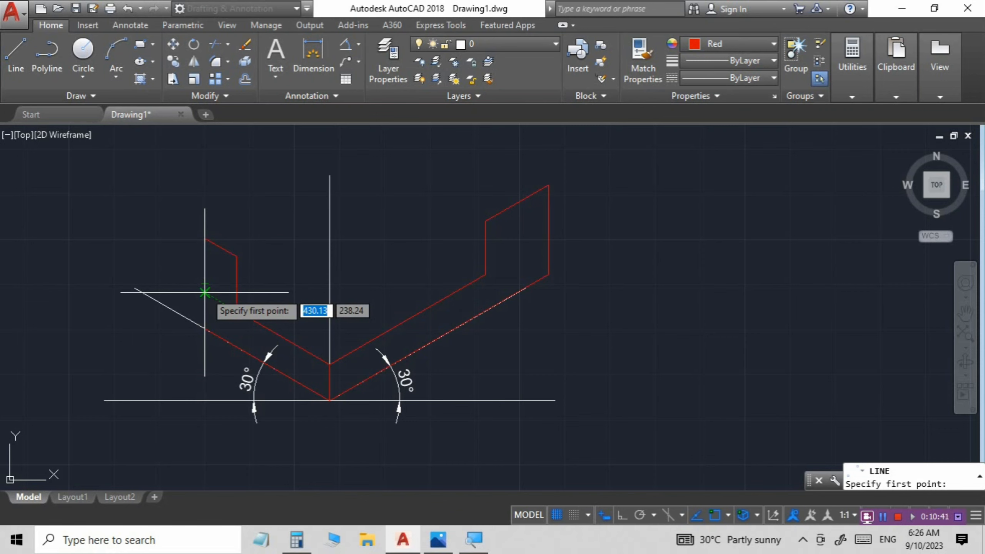
pyautogui.click(205, 292)
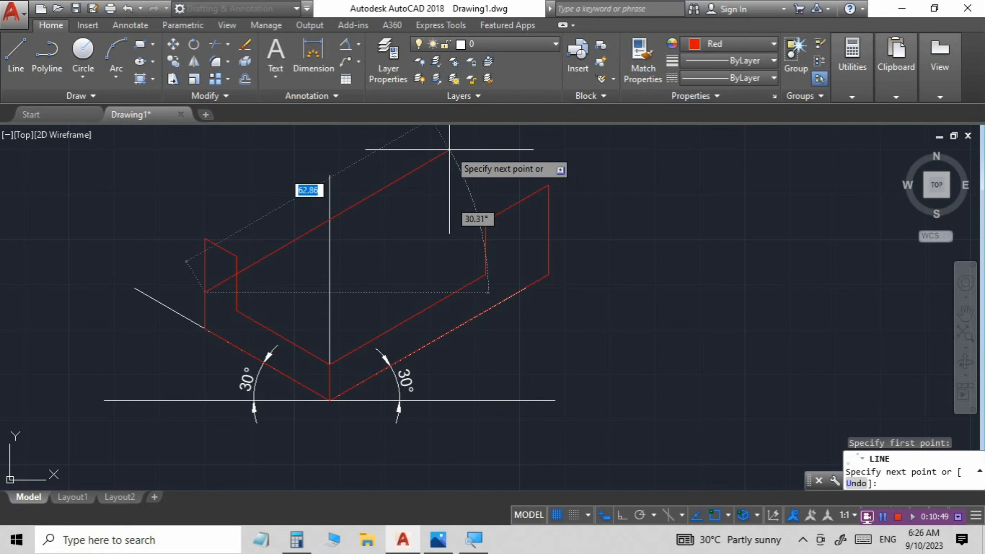
pyautogui.write('100')
pyautogui.write('30')
pyautogui.press('Return')
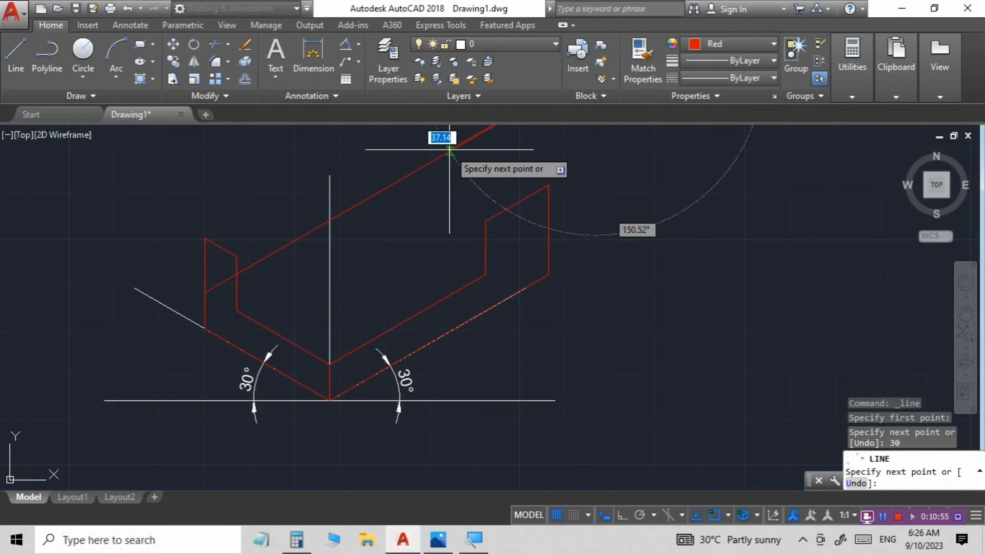
pyautogui.press('Escape')
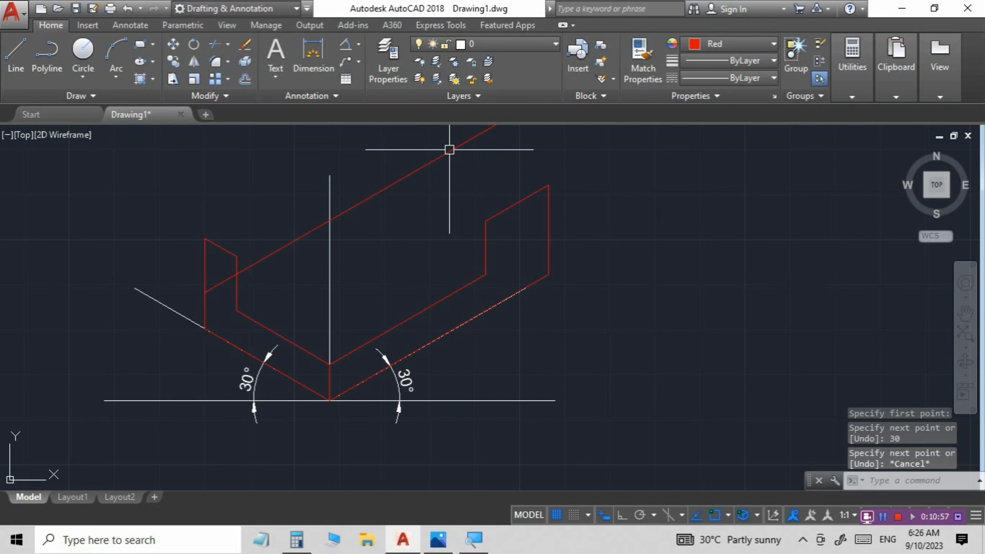
# Draw a rear line 50 long at 150 degrees, starting on the right vertical edge in line with the notch floor
pyautogui.press('Return')
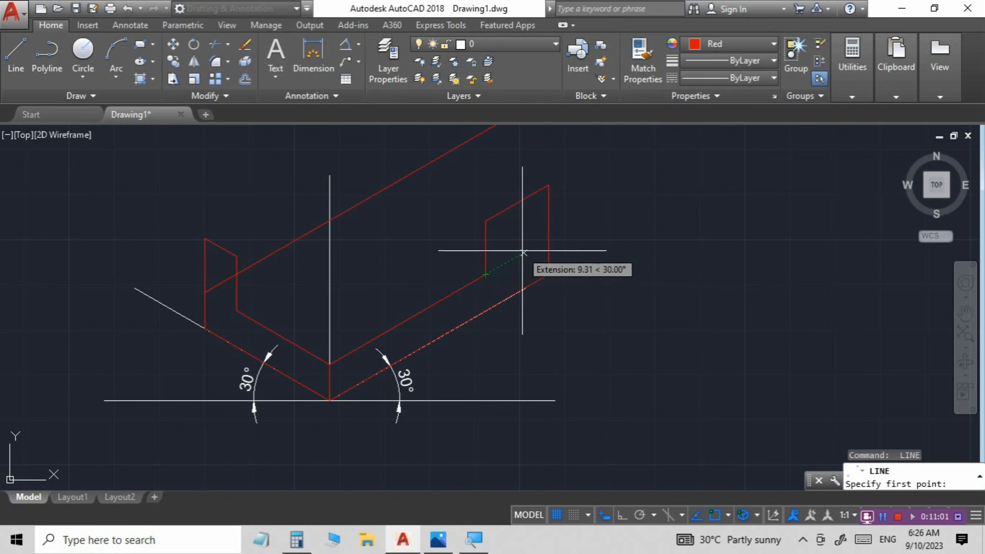
pyautogui.click(548, 238)
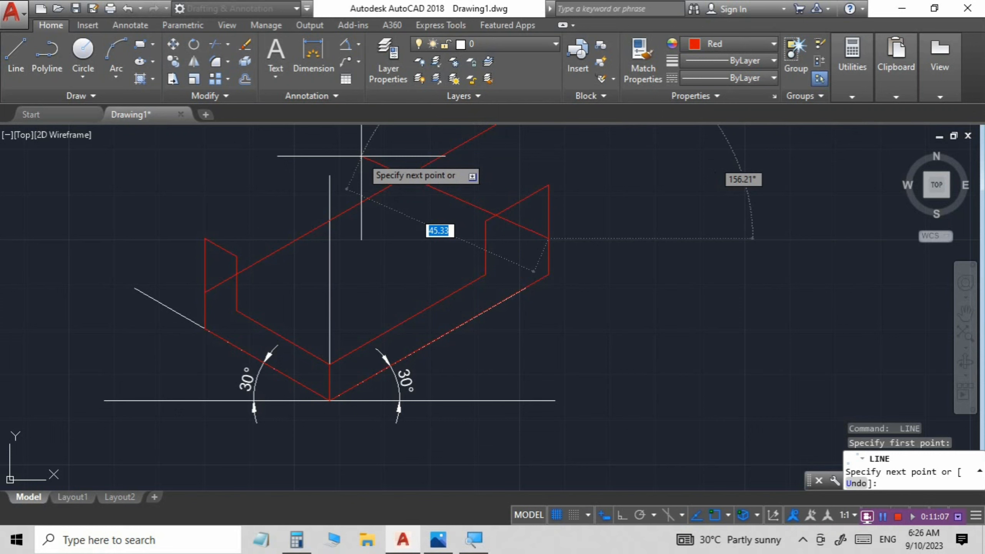
pyautogui.write('50')
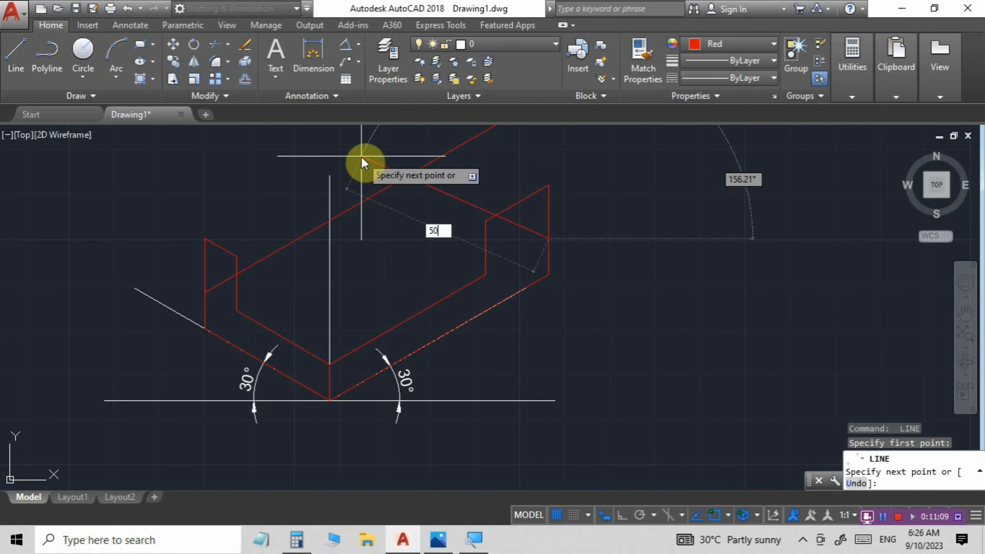
pyautogui.press('Tab')
pyautogui.write('150')
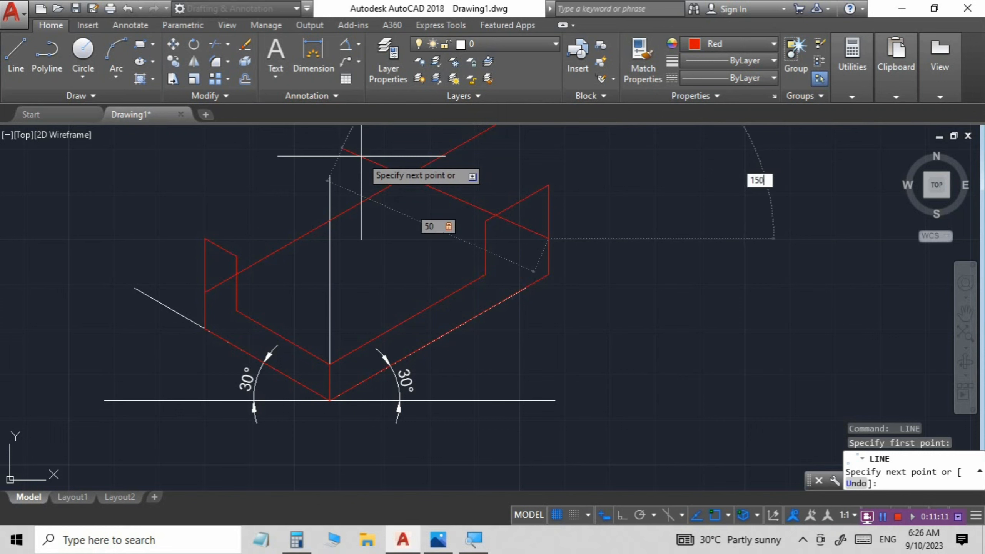
pyautogui.press('Return')
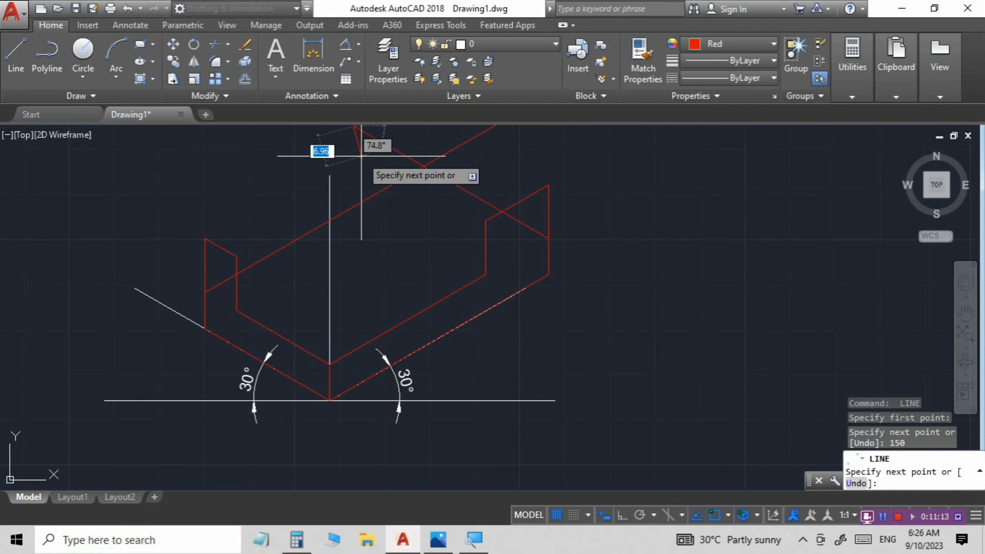
pyautogui.press('Escape')
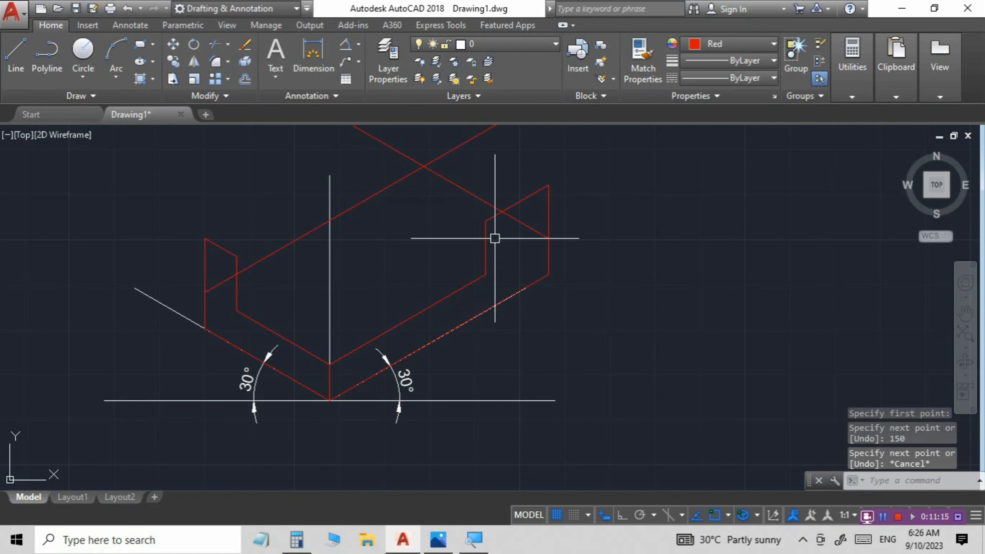
# Trim the two rear lines beyond their intersection and delete the leftover segment at the upper right
pyautogui.scroll(-1, 489, 283)
pyautogui.scroll(1, 464, 176)
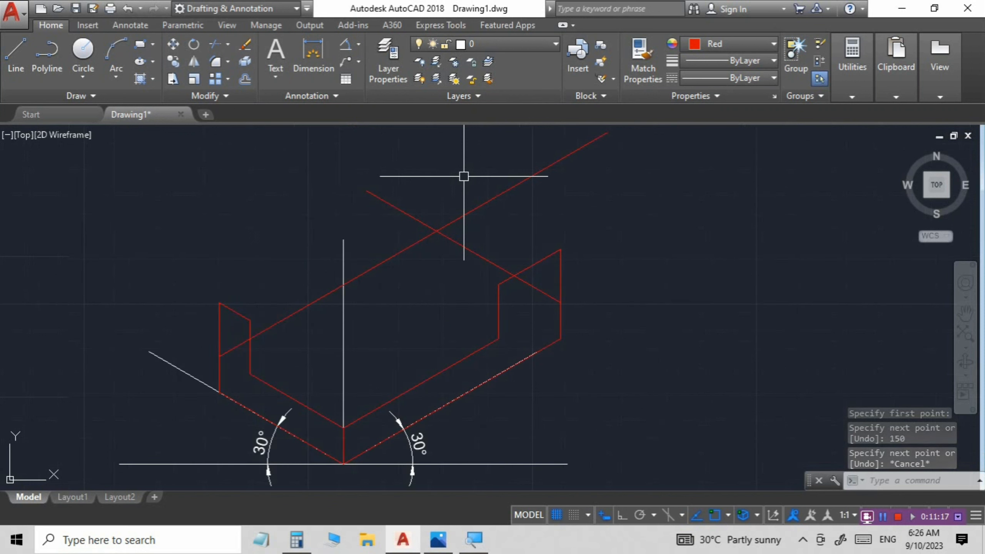
pyautogui.click(214, 41)
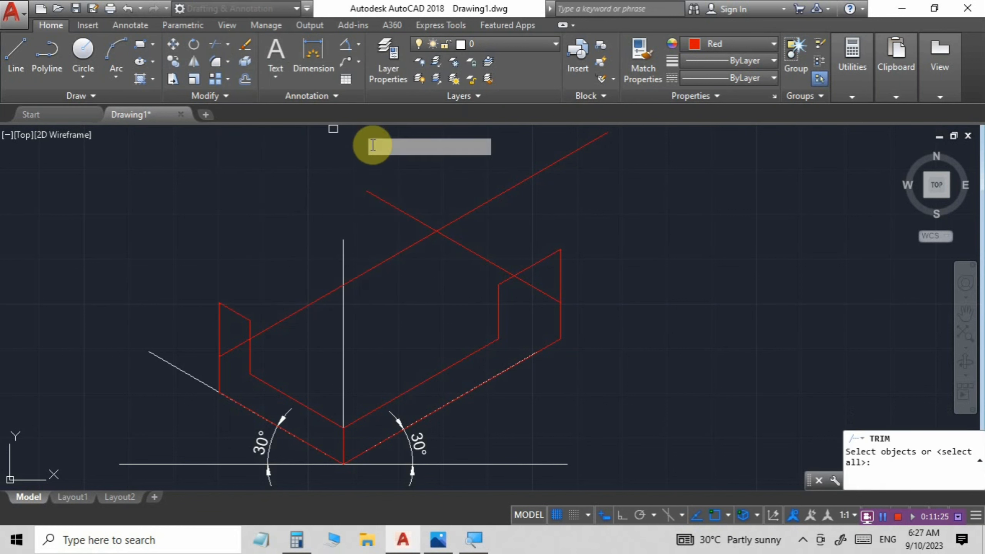
pyautogui.press('Return')
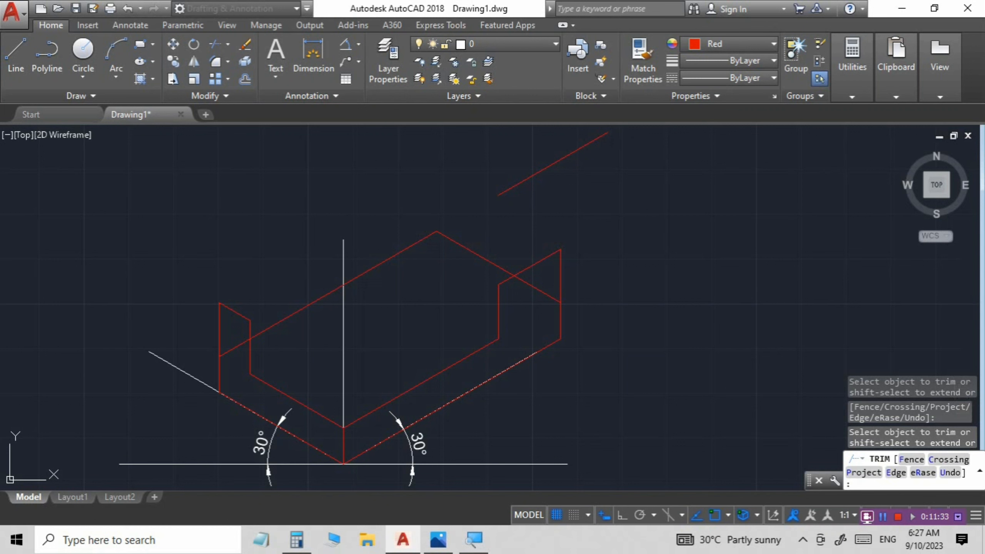
pyautogui.press('Escape')
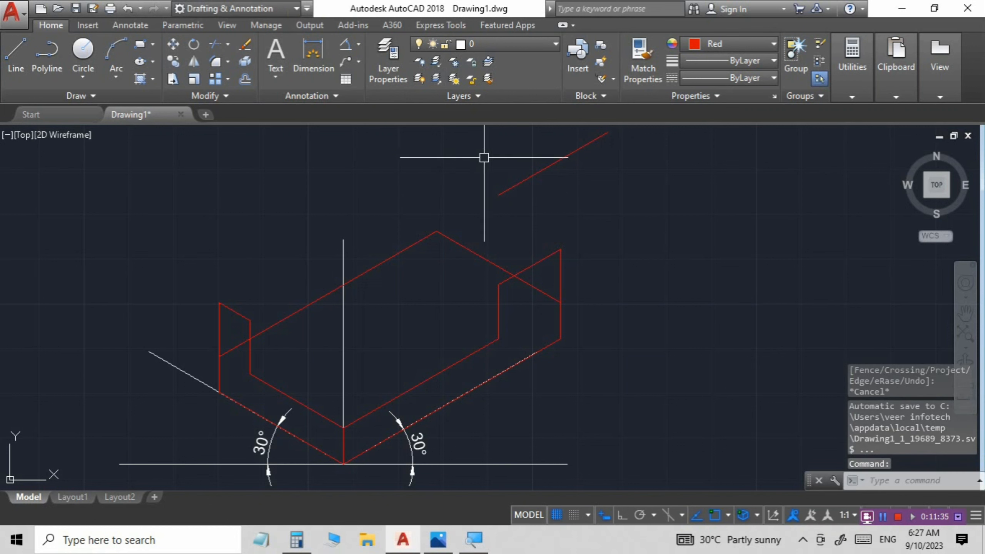
pyautogui.click(531, 171)
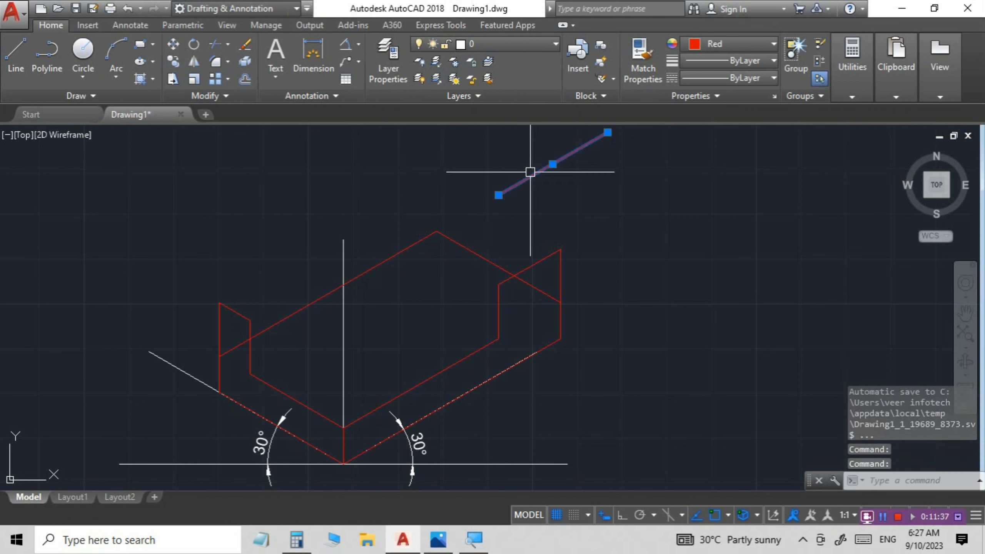
pyautogui.press('Delete')
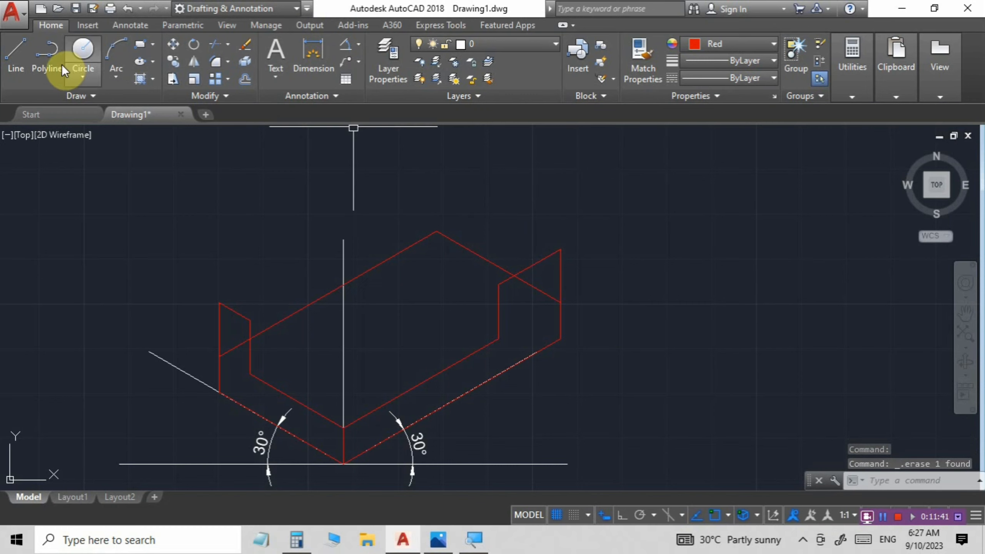
# Draw two top edges of the left upright from its outer top corner: 16 long rising at 30 degrees and 8 long descending at 30 degrees
pyautogui.click(17, 55)
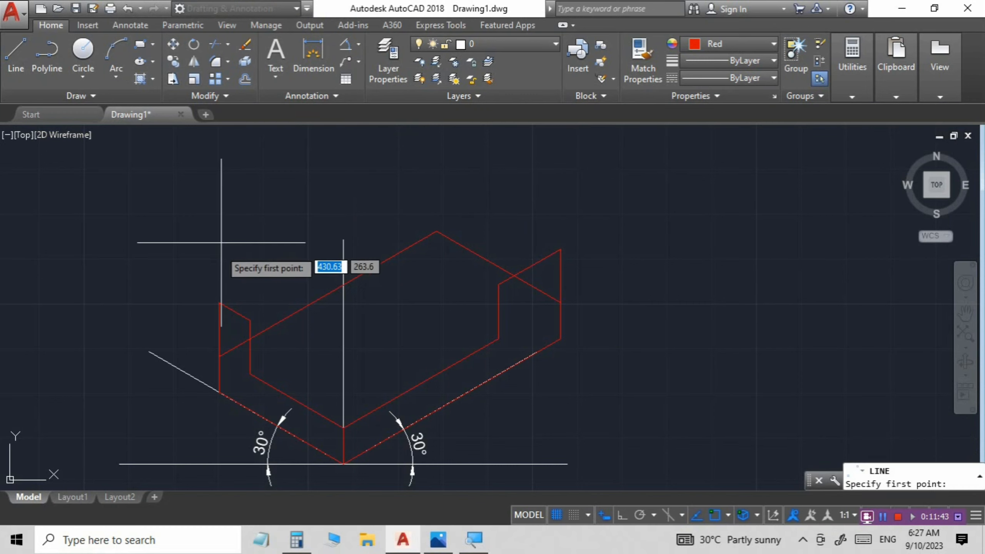
pyautogui.click(219, 303)
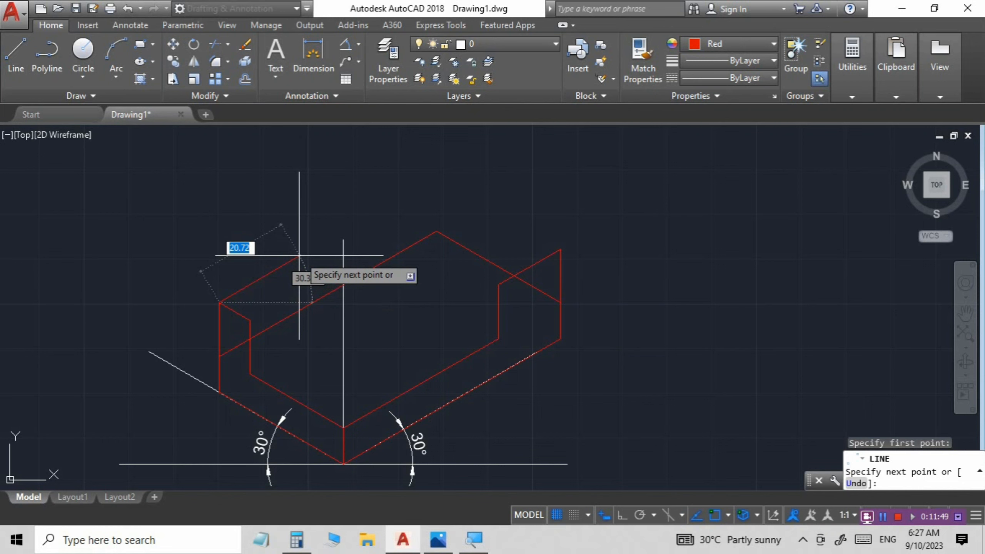
pyautogui.write('16')
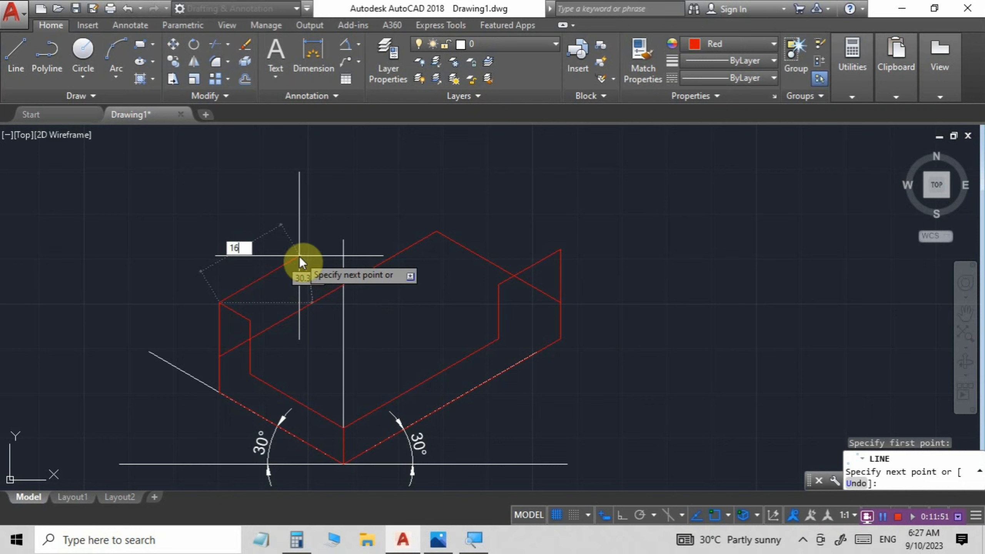
pyautogui.press('Tab')
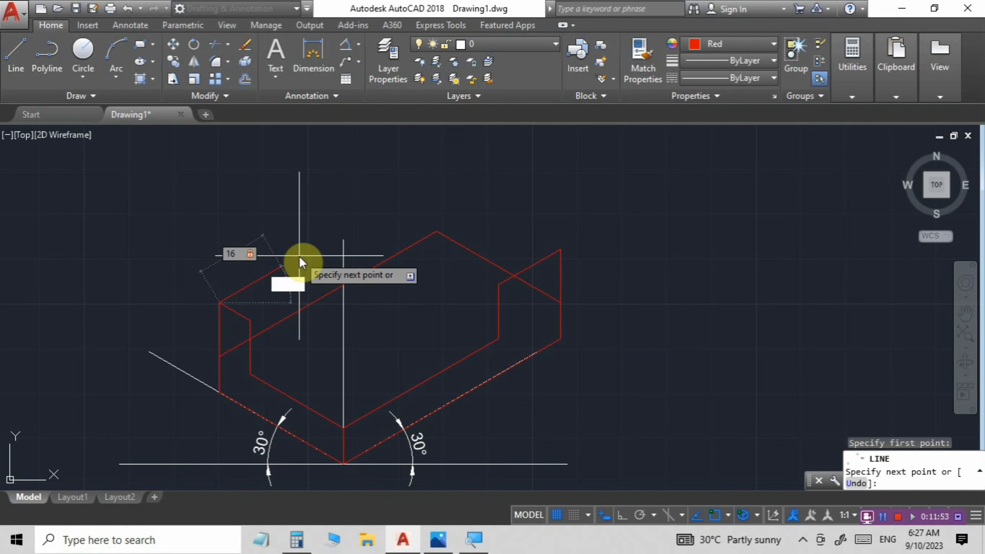
pyautogui.write('30')
pyautogui.press('Return')
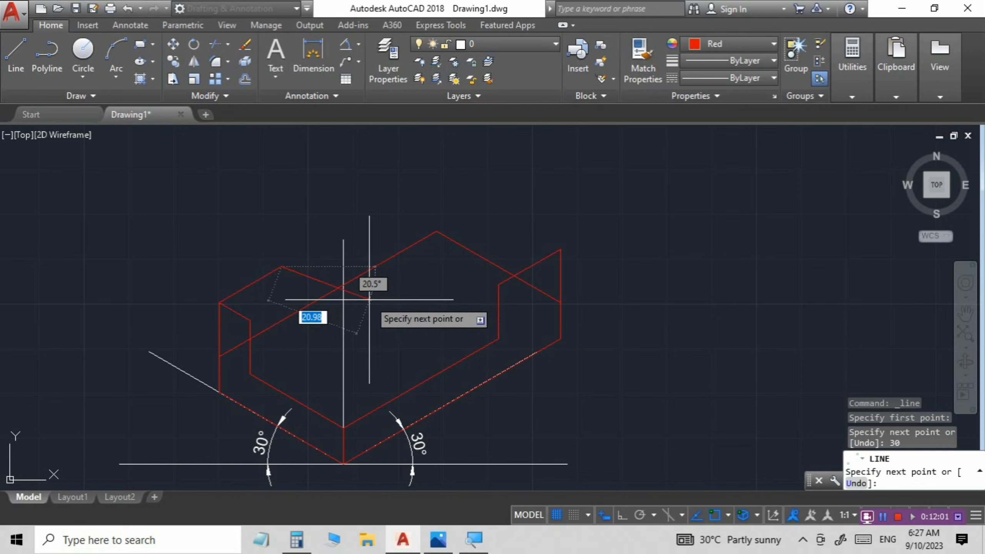
pyautogui.write('8')
pyautogui.press('Tab')
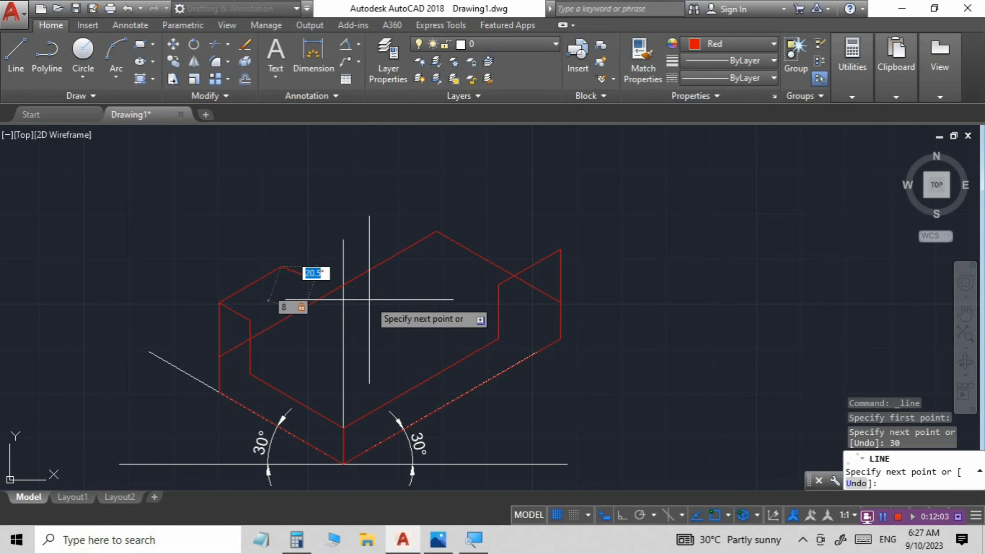
pyautogui.write('30')
pyautogui.press('Return')
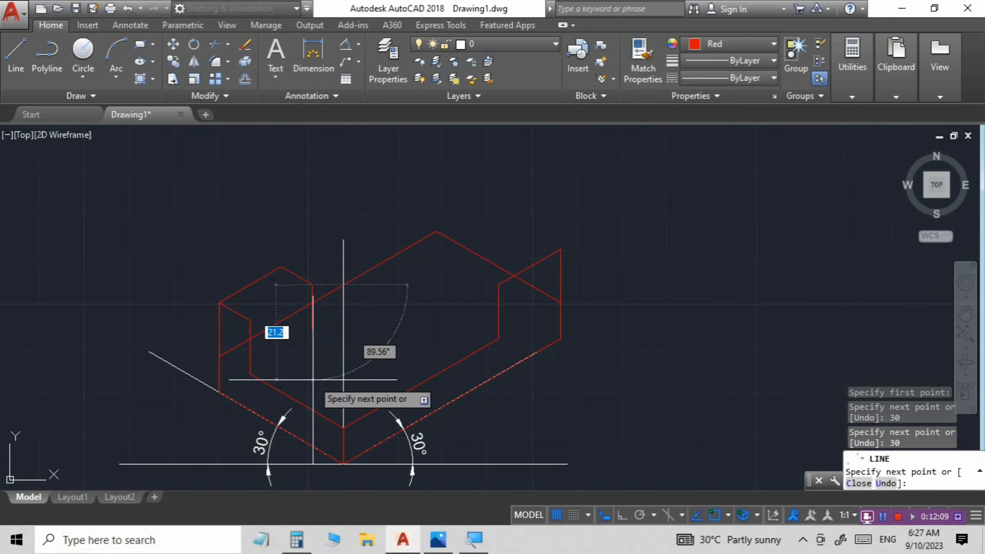
# Continue the left upright with a 12 long vertical line downward and a 16 long line at 150 degrees back to the notch floor corner
pyautogui.write('12')
pyautogui.press('Tab')
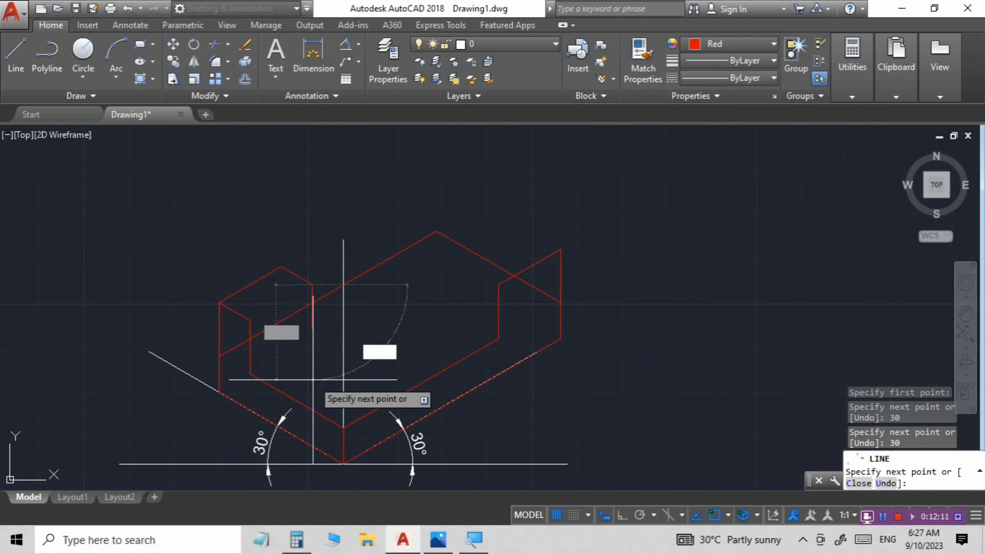
pyautogui.write('90')
pyautogui.press('Return')
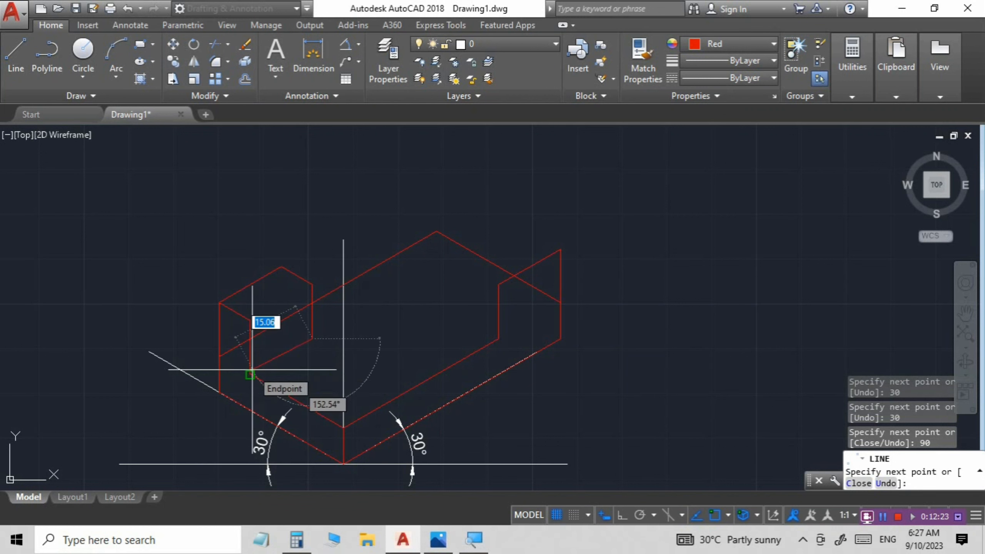
pyautogui.write('16')
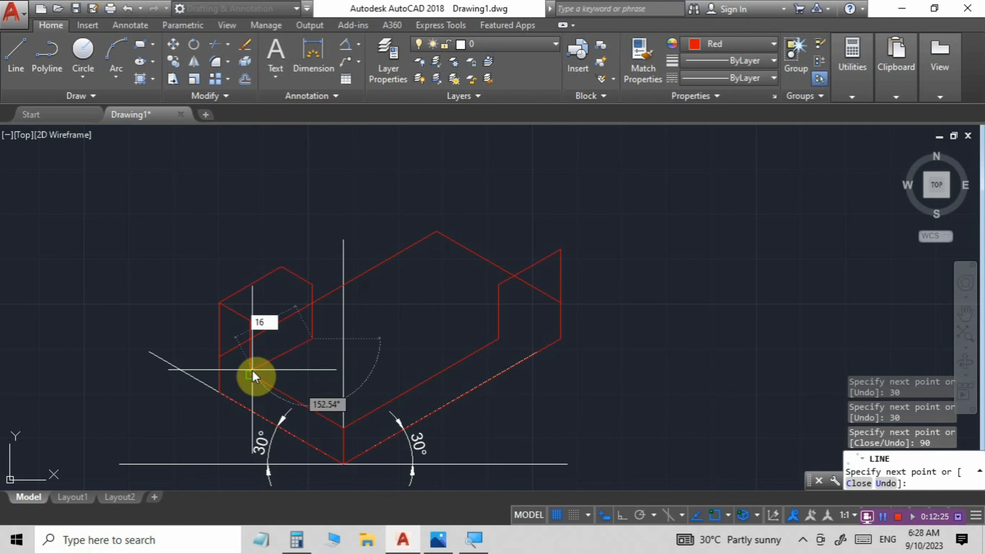
pyautogui.press('Tab')
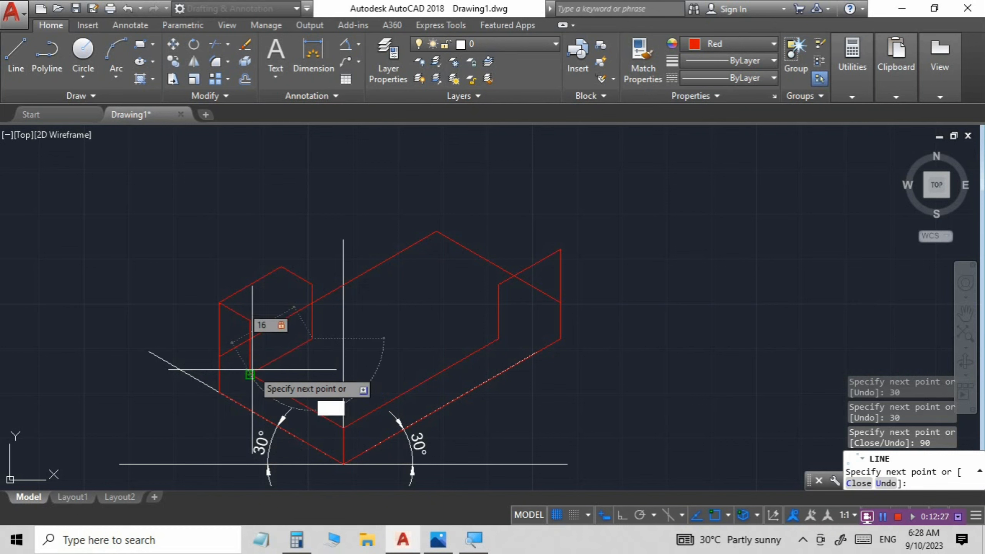
pyautogui.write('150')
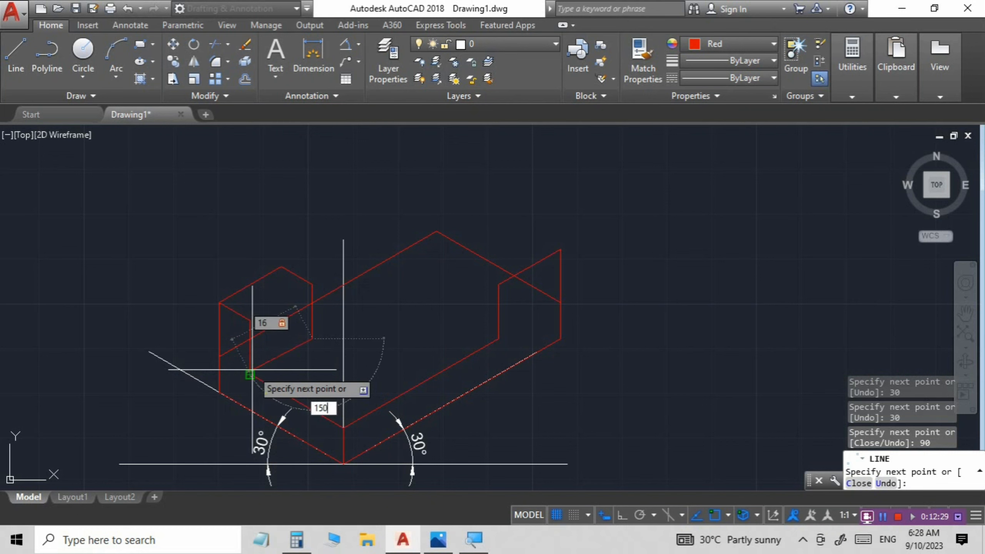
pyautogui.press('Return')
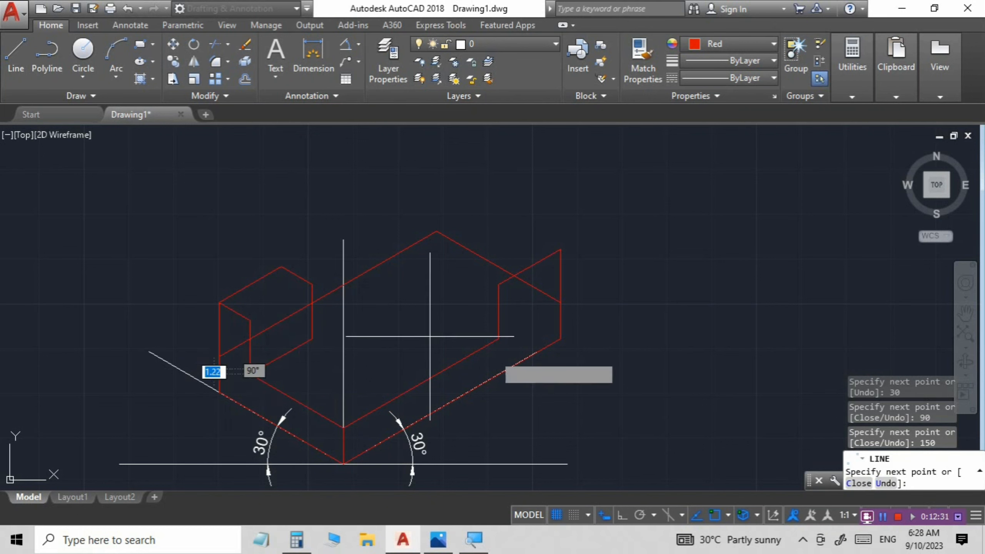
pyautogui.press('Escape')
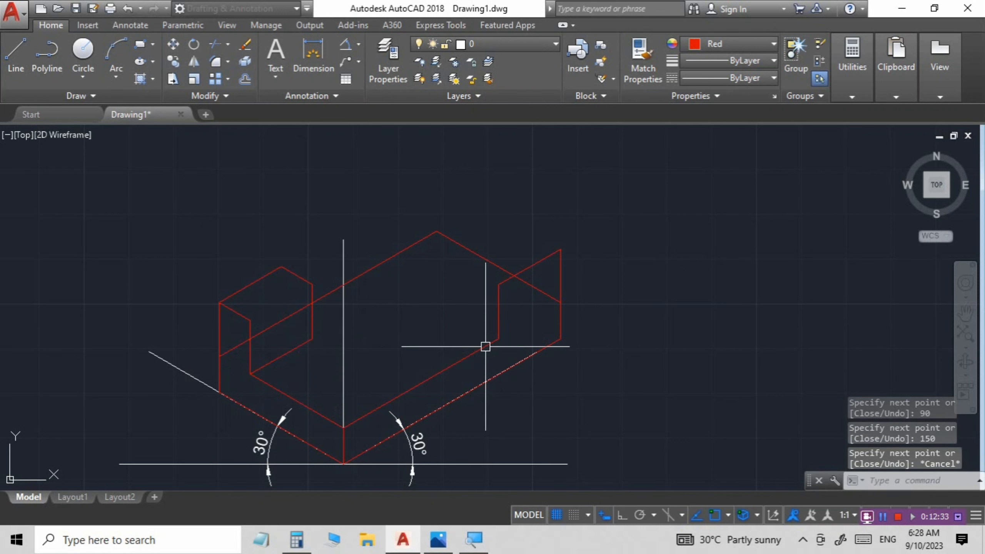
# Close the left upright's top face with a line from its front inner corner to the rear inner corner
pyautogui.scroll(3, 263, 353)
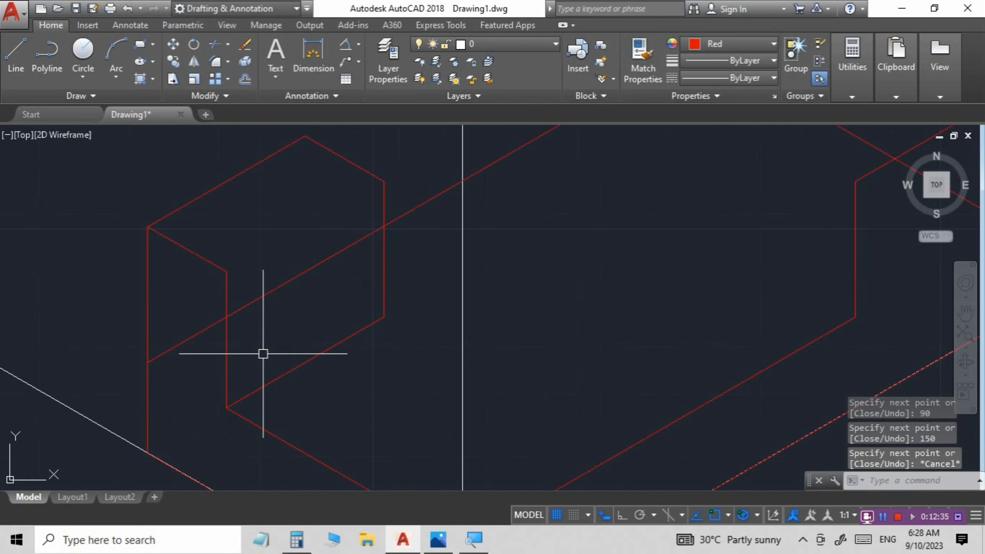
pyautogui.scroll(-2, 263, 353)
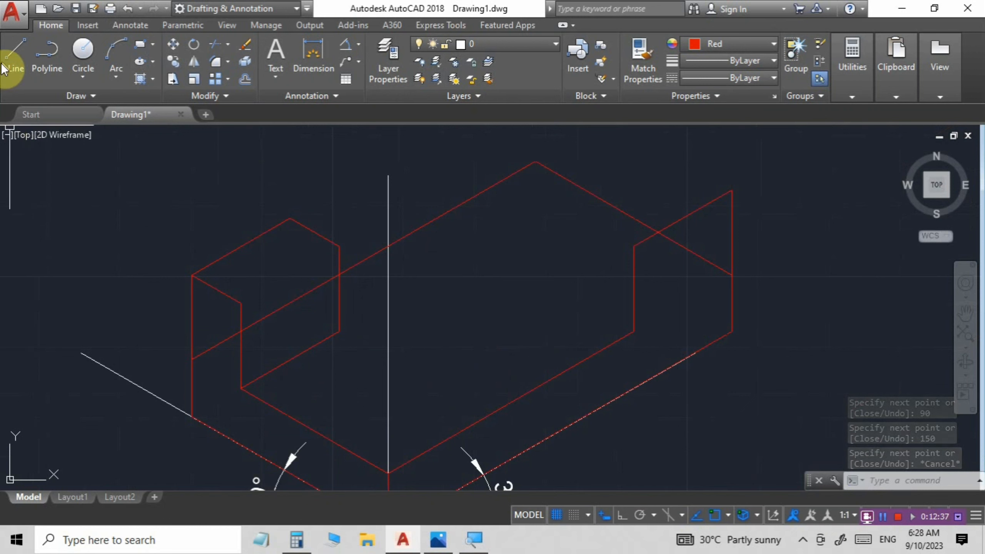
pyautogui.click(11, 50)
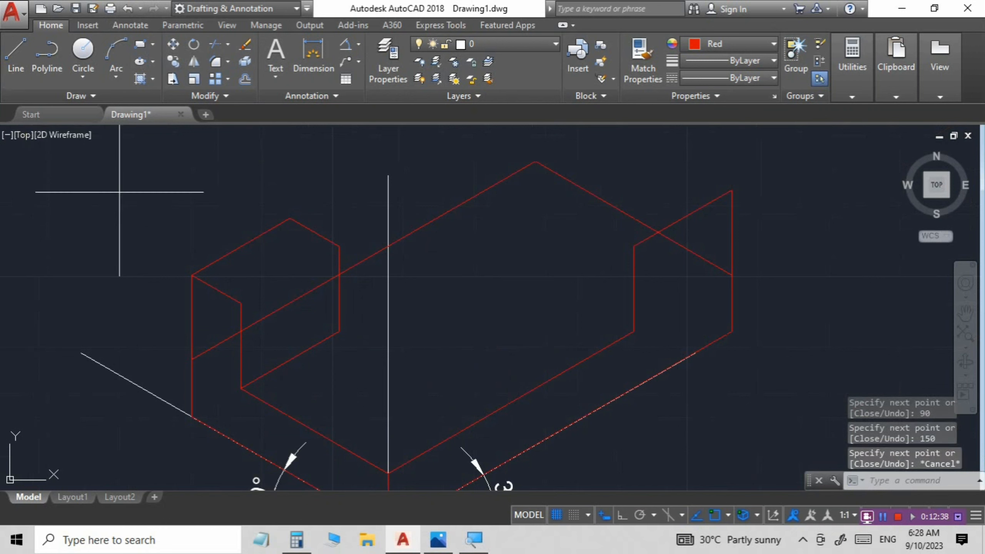
pyautogui.click(241, 303)
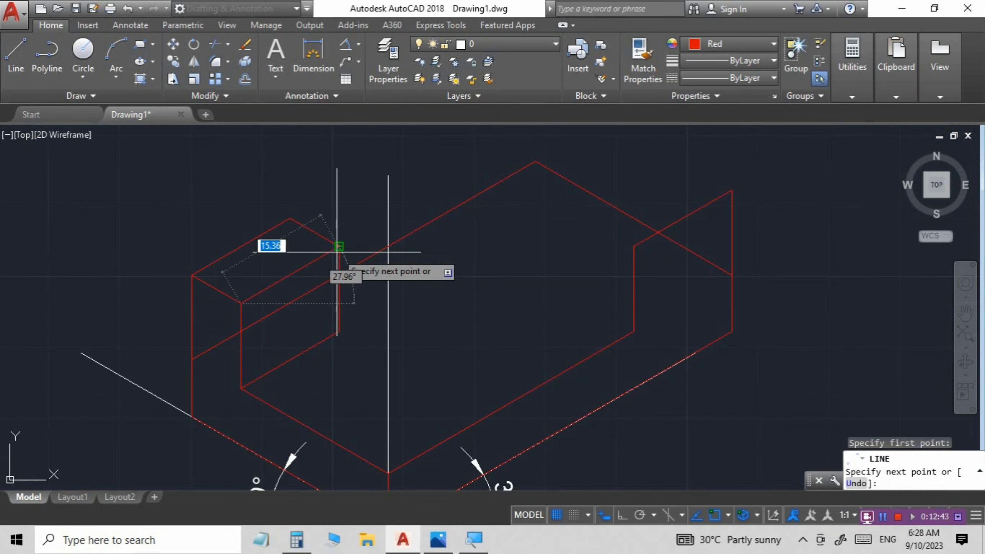
pyautogui.click(339, 247)
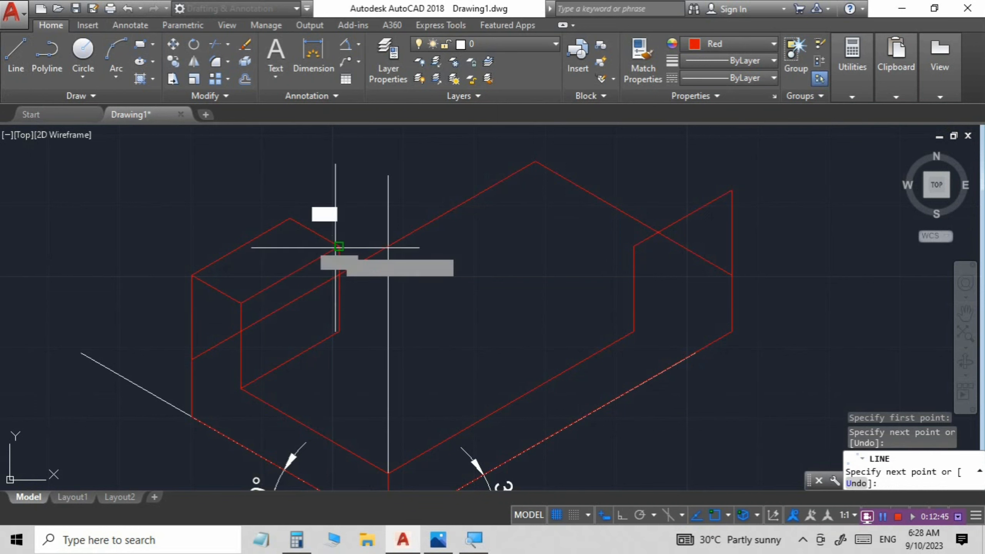
pyautogui.press('Escape')
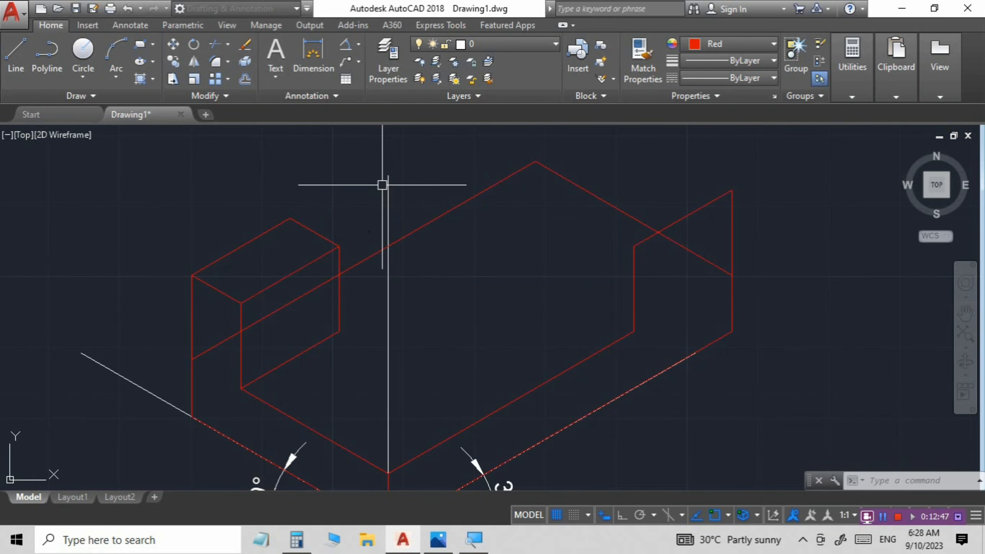
# Draw two top edges of the right upright from its outer top corner: 8 long rising at 150 degrees and 16 long descending at 150 degrees
pyautogui.scroll(-4, 283, 163)
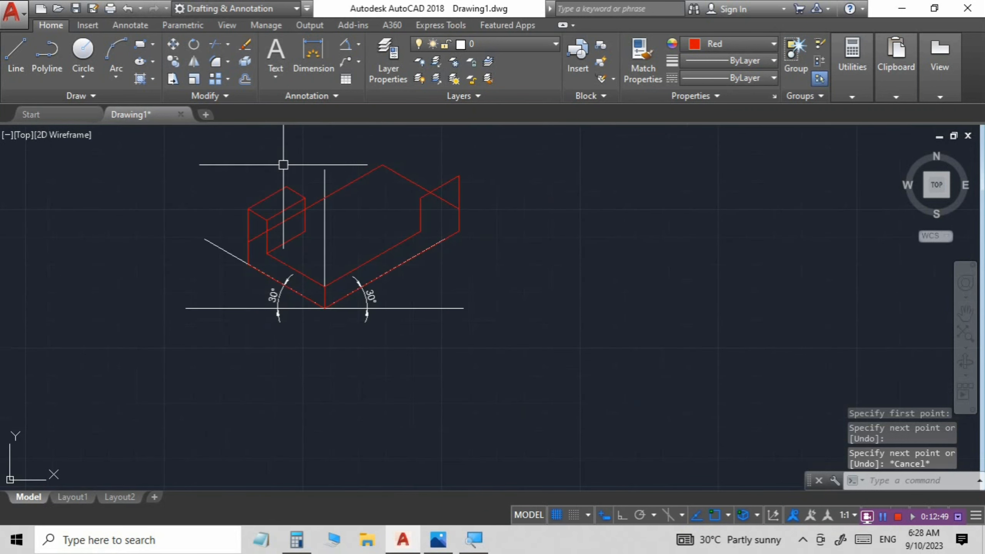
pyautogui.scroll(2, 351, 155)
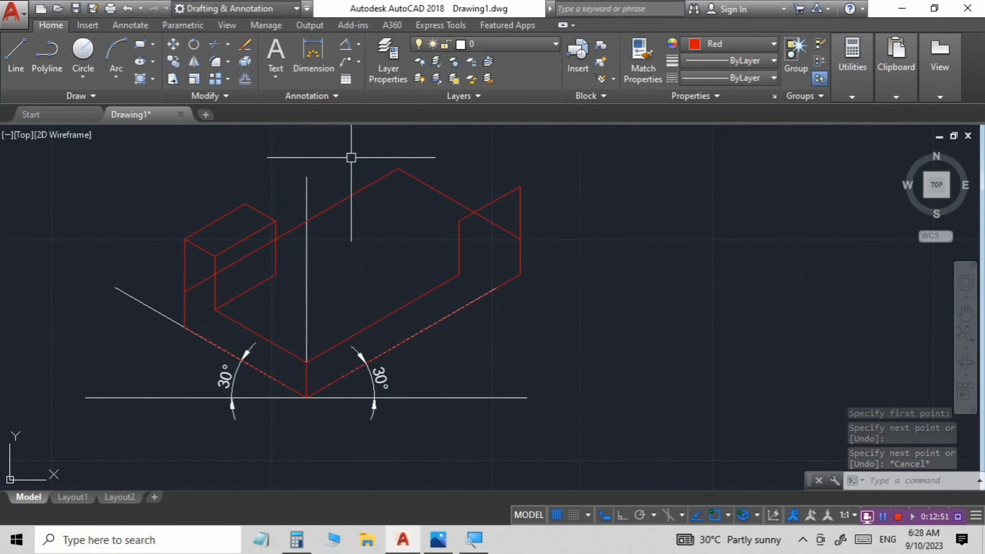
pyautogui.click(17, 55)
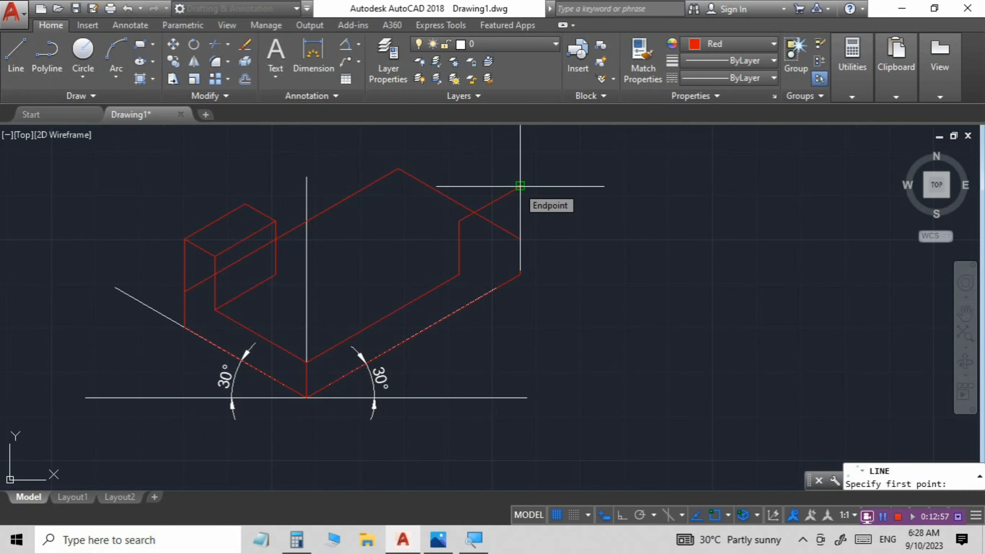
pyautogui.click(521, 186)
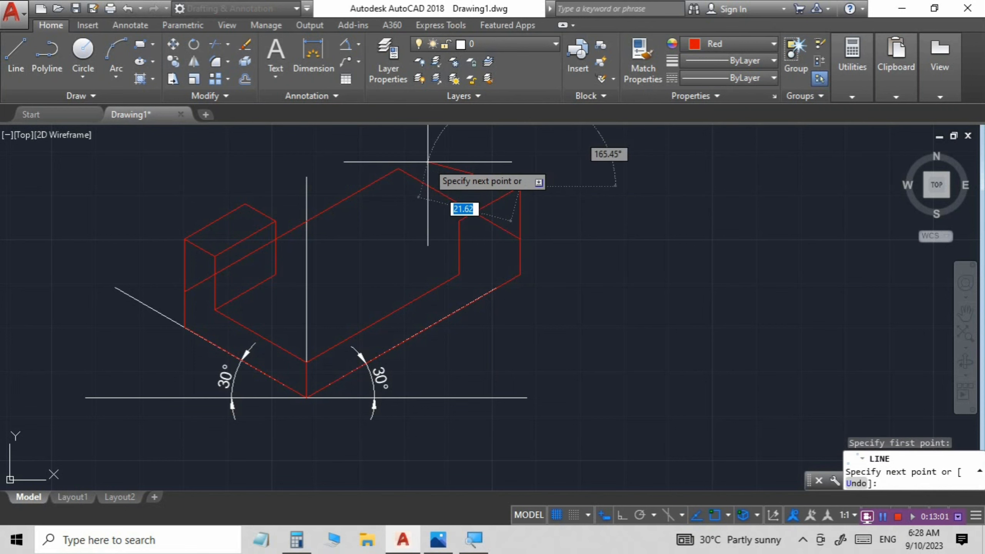
pyautogui.write('8')
pyautogui.press('Tab')
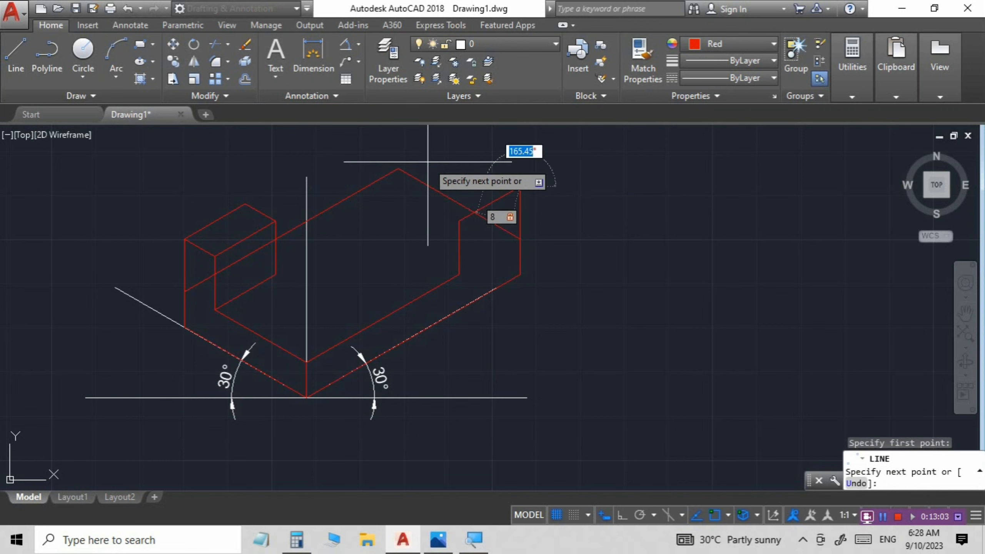
pyautogui.write('150')
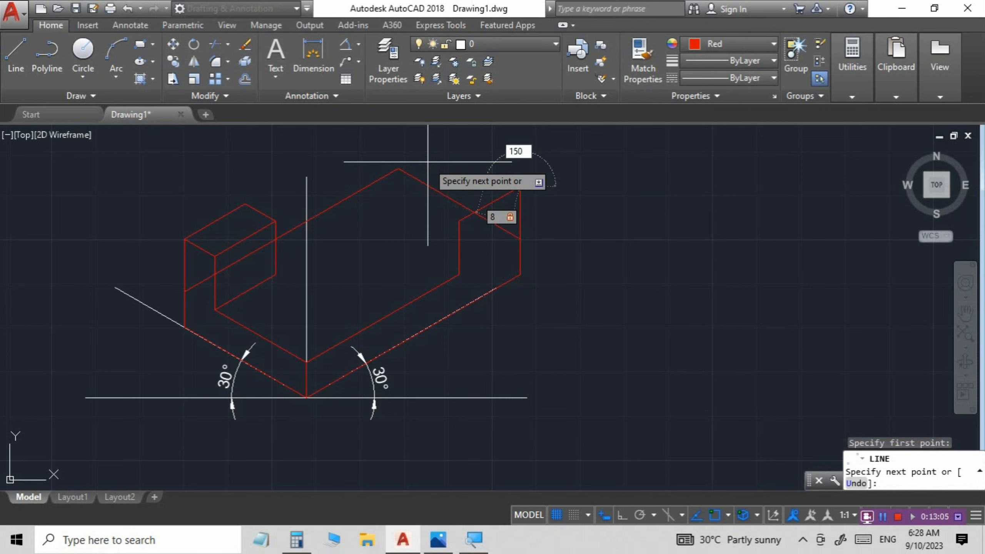
pyautogui.press('Return')
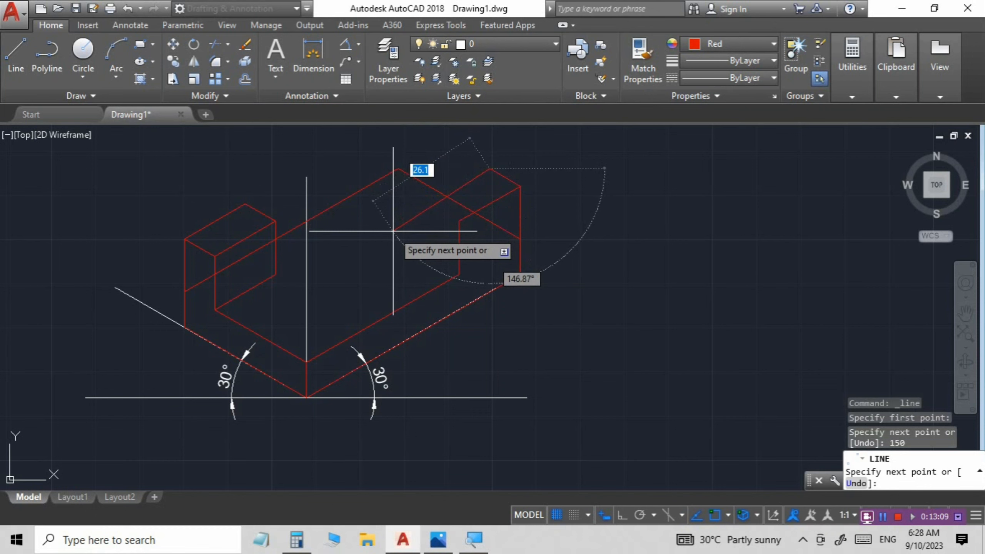
pyautogui.write('16')
pyautogui.press('Tab')
pyautogui.write('150')
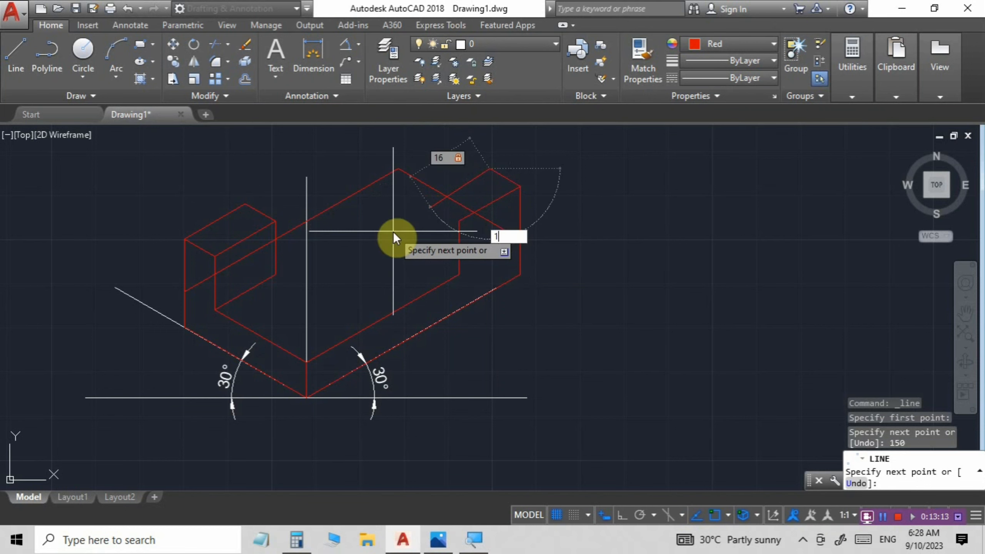
pyautogui.press('Return')
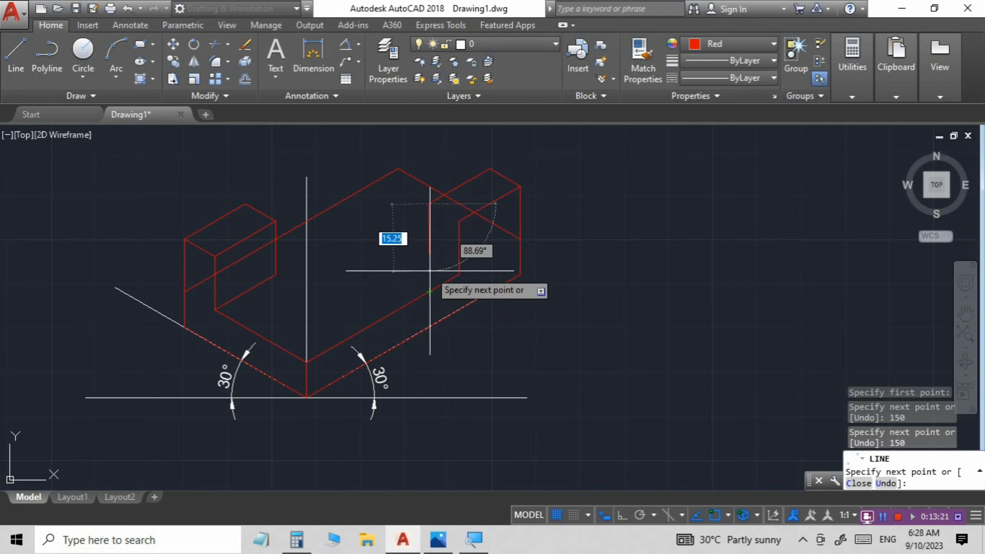
# Continue the right upright with a 12 long vertical line downward and a line to the notch floor's right inner corner
pyautogui.write('12')
pyautogui.press('Tab')
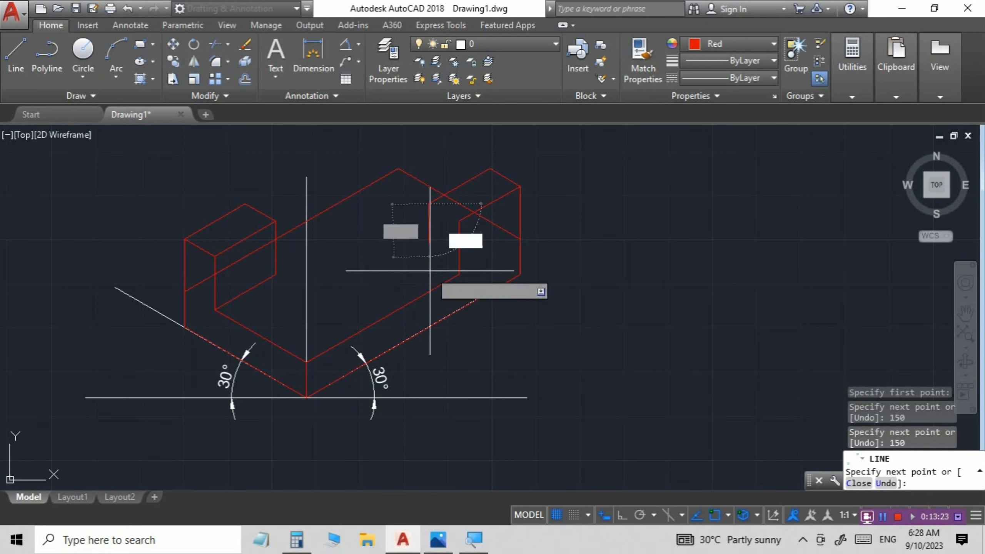
pyautogui.write('90')
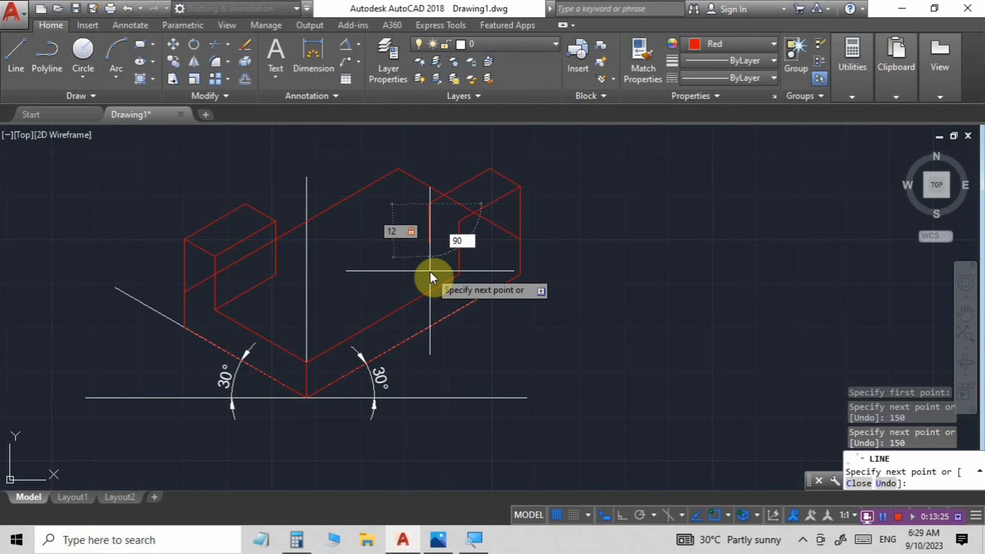
pyautogui.press('Return')
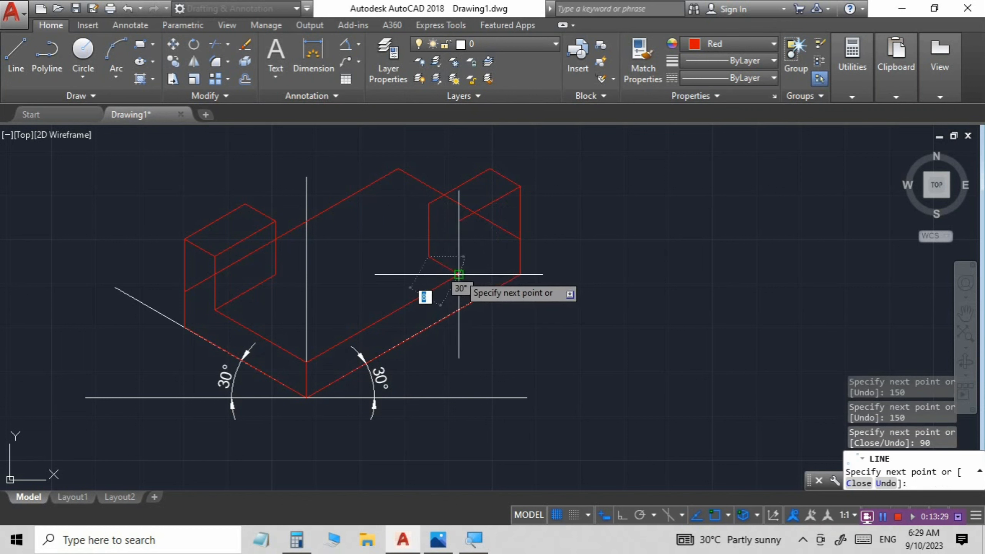
pyautogui.click(459, 275)
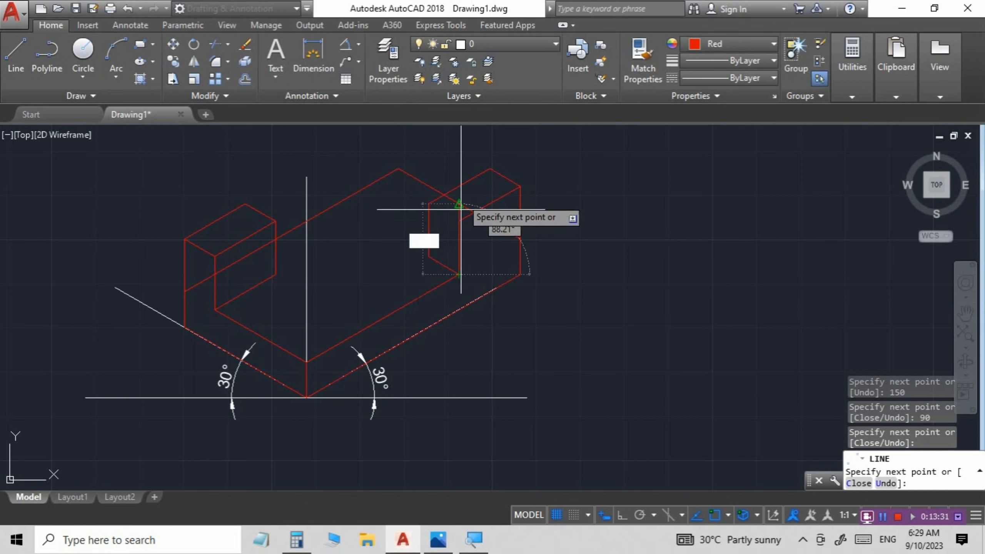
pyautogui.press('Escape')
# Finish the right upright's front inner vertical edge and close its top face with a line from the rear to the front inner corner
pyautogui.press('space')
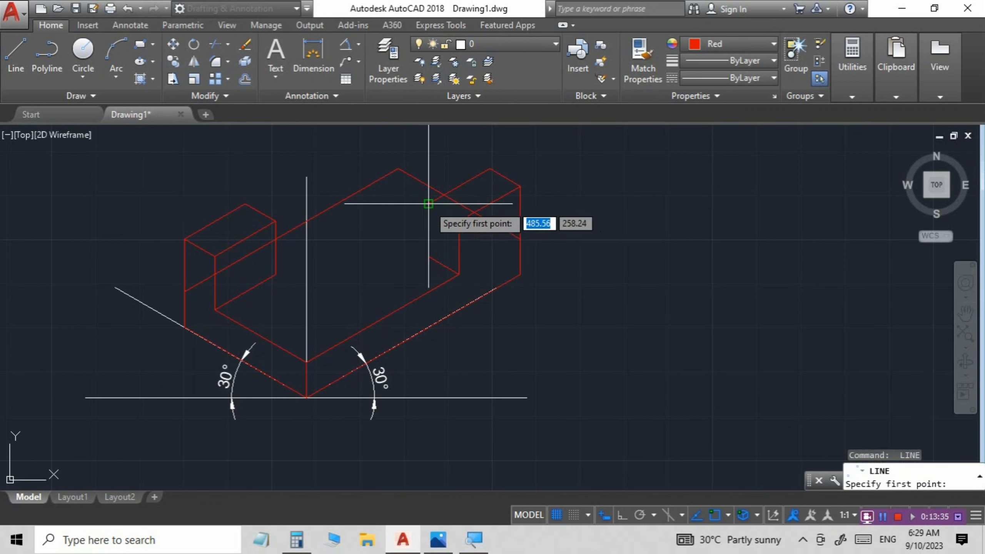
pyautogui.click(429, 203)
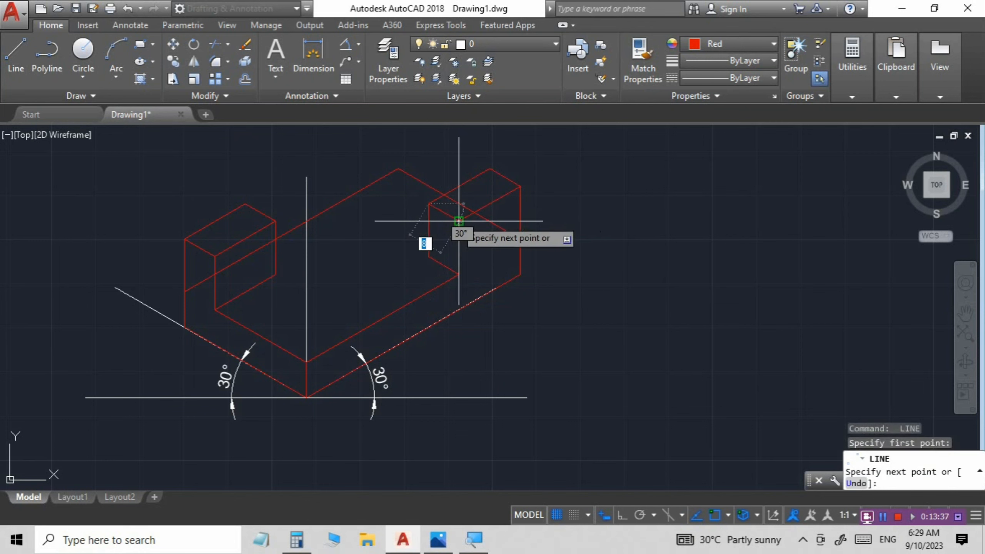
pyautogui.click(459, 222)
pyautogui.press('Escape')
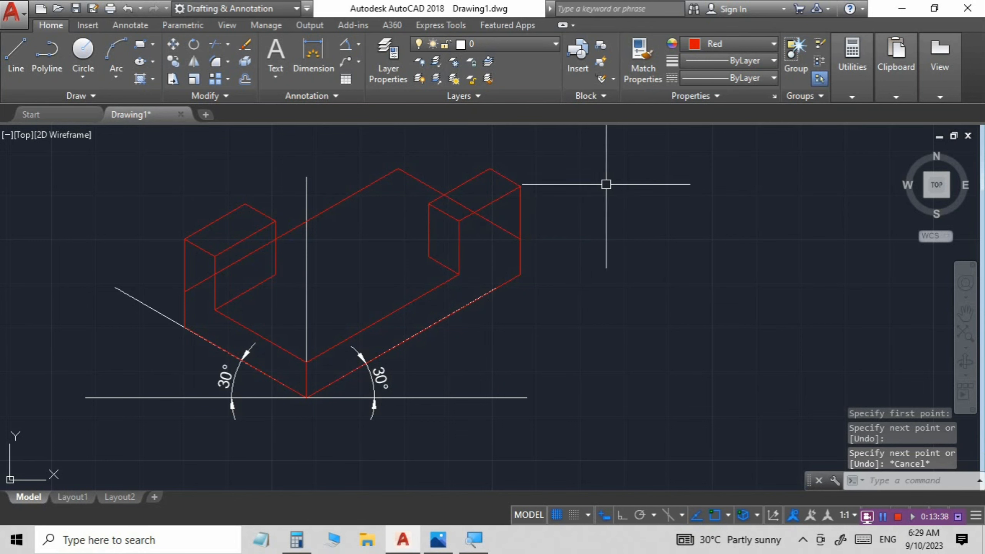
# After checking the hole dimensions in the reference drawing, copy the floor's front-left edge 20 and 36 along the front-right edge from the front corner
pyautogui.click(440, 542)
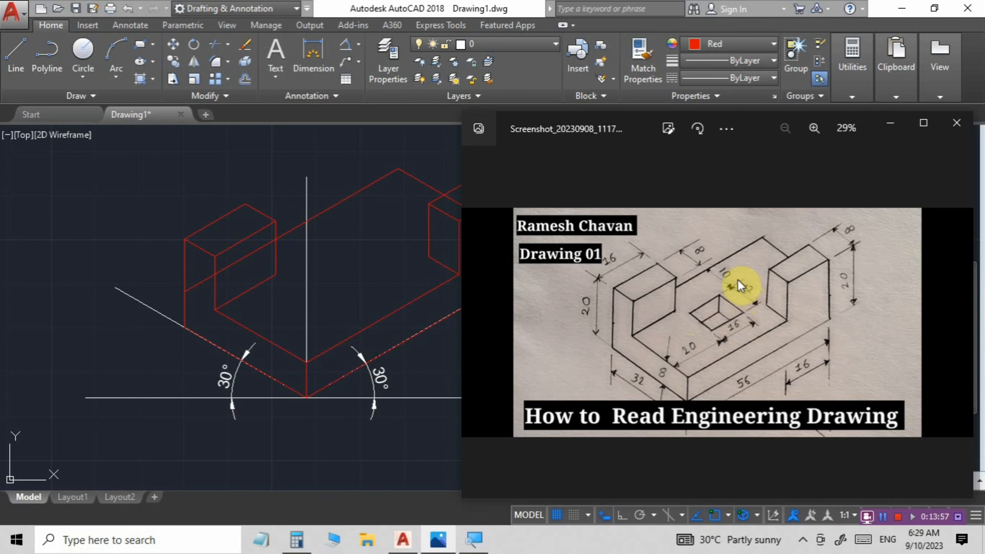
pyautogui.click(888, 132)
pyautogui.click(176, 60)
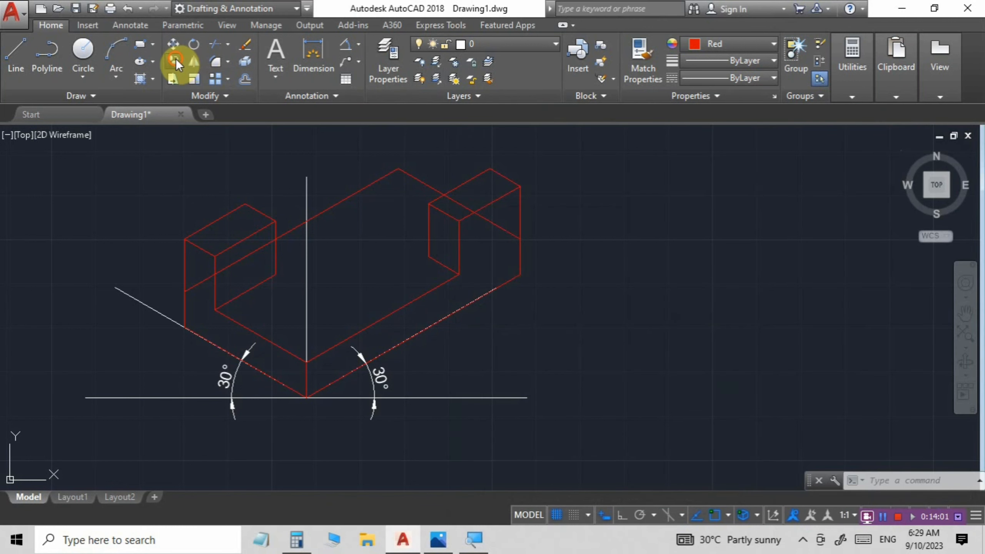
pyautogui.click(282, 351)
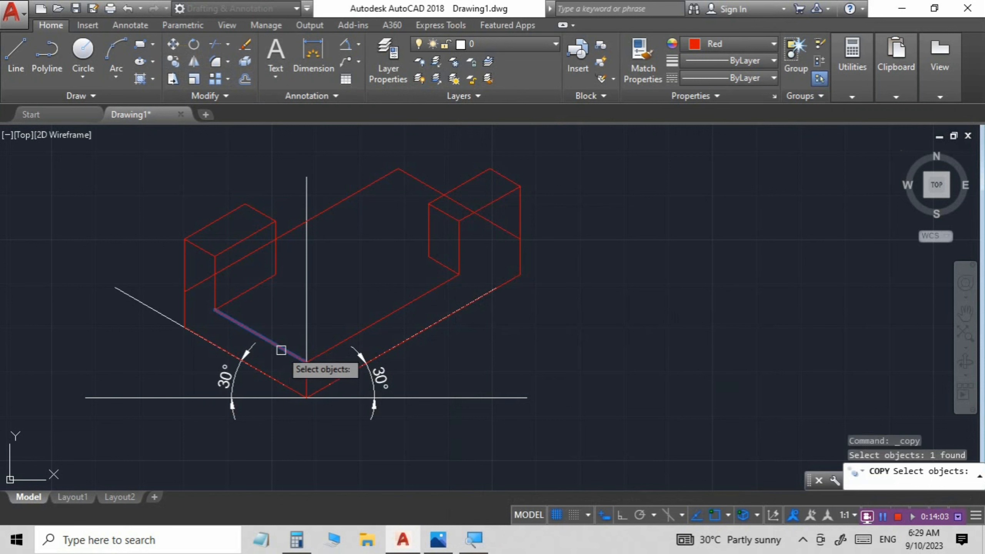
pyautogui.press('Return')
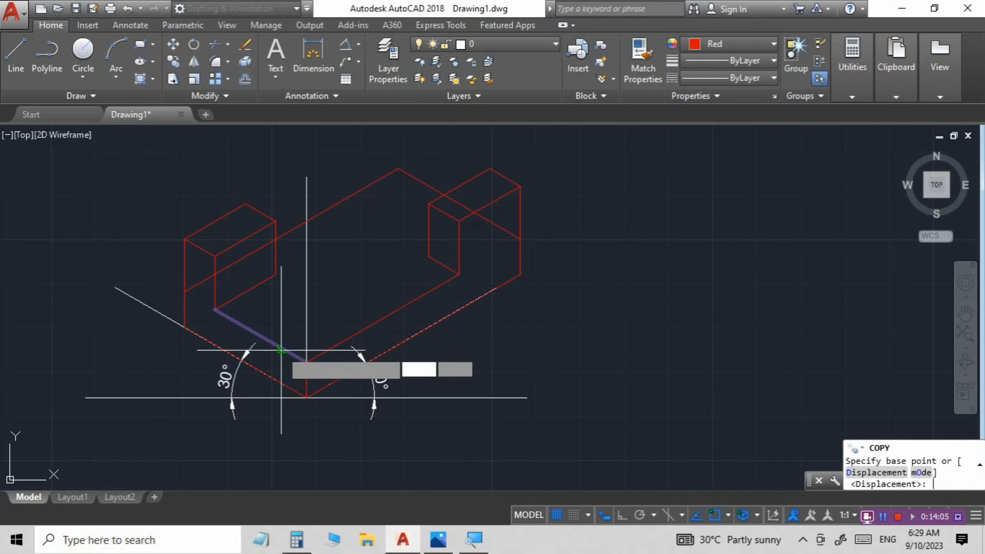
pyautogui.click(306, 363)
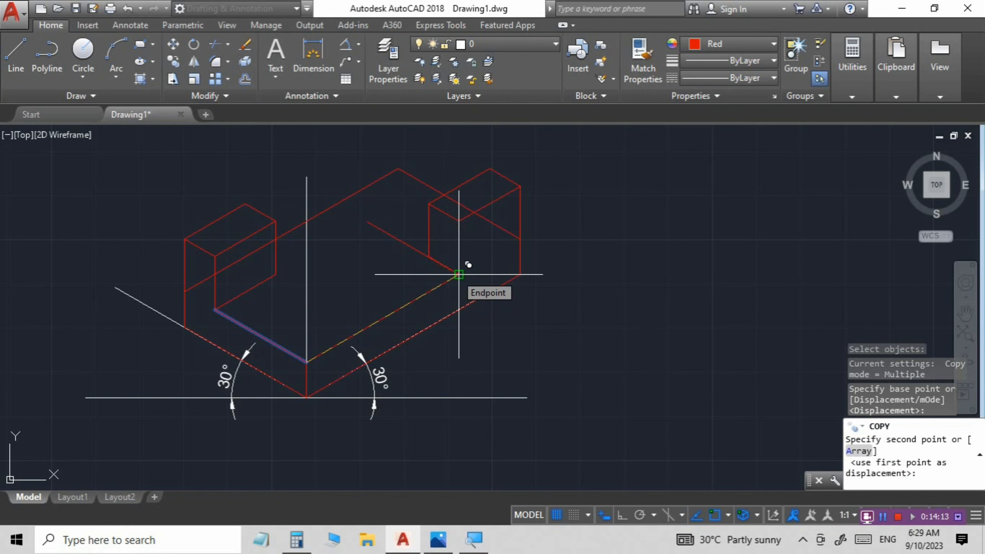
pyautogui.write('20')
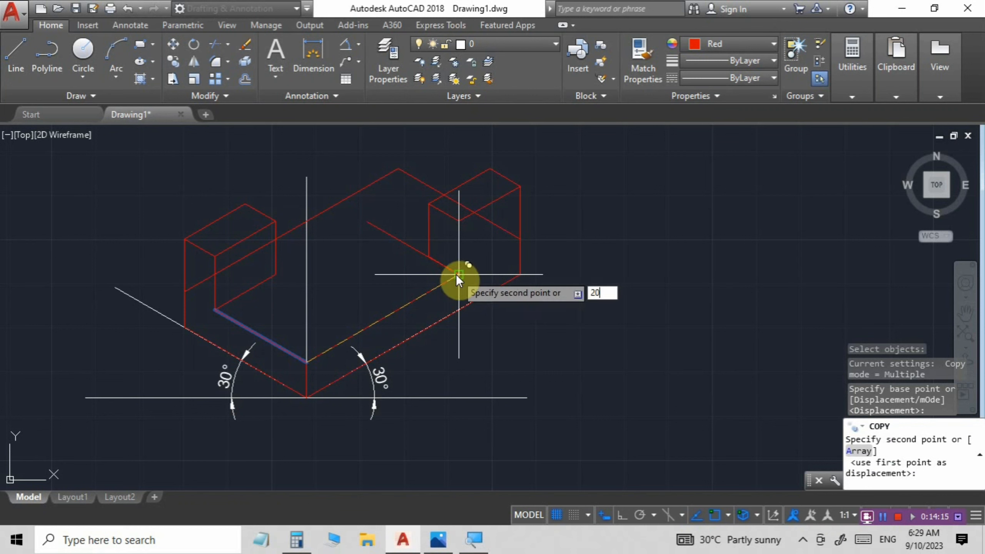
pyautogui.press('Return')
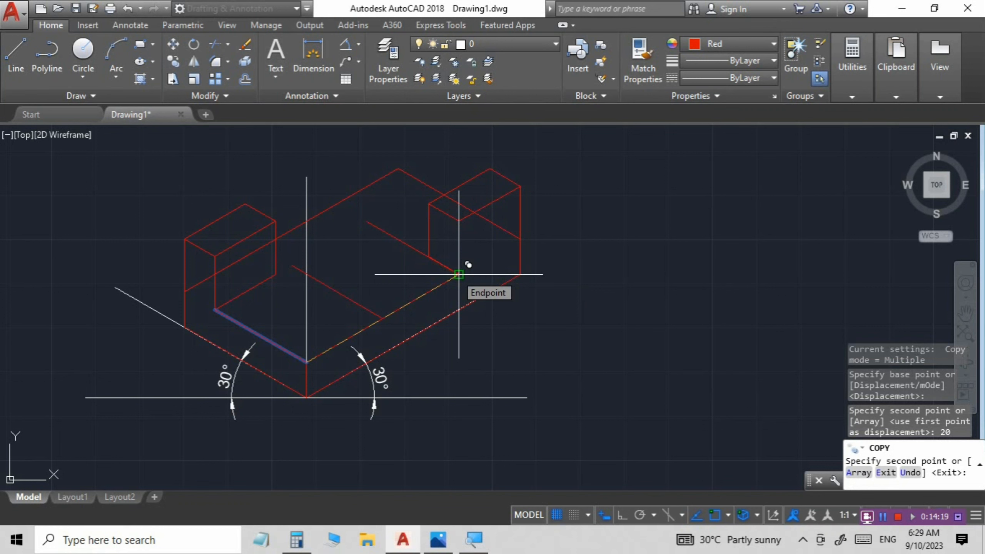
pyautogui.write('36')
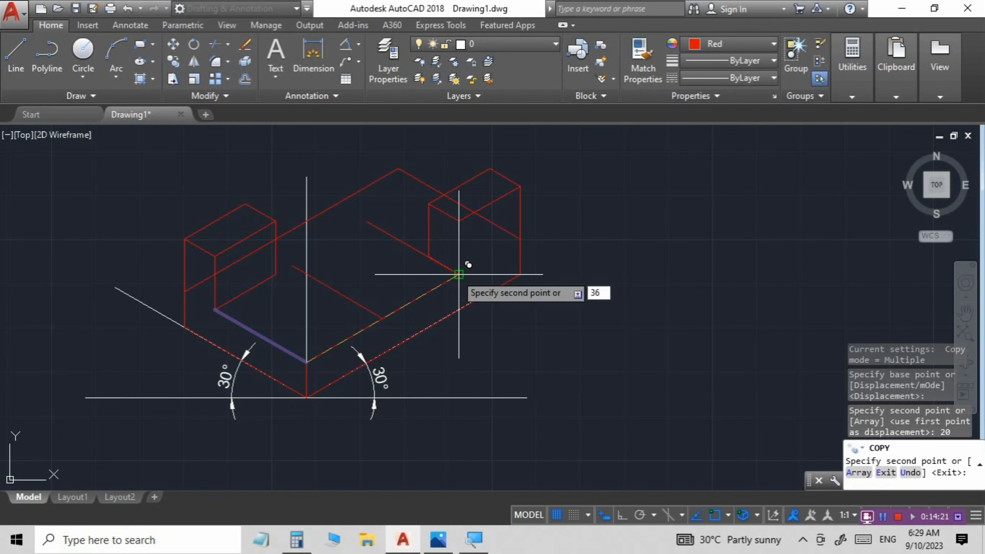
pyautogui.press('Return')
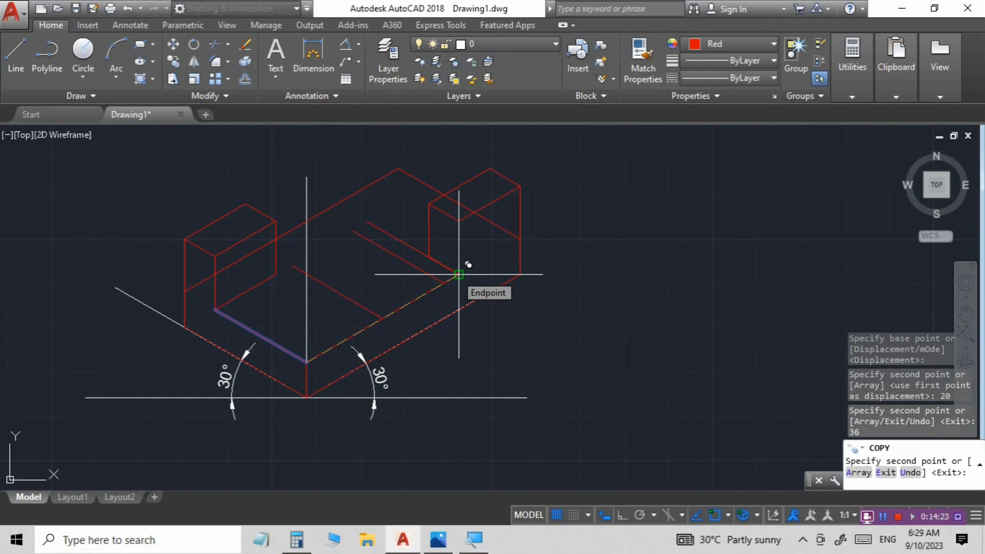
pyautogui.press('Escape')
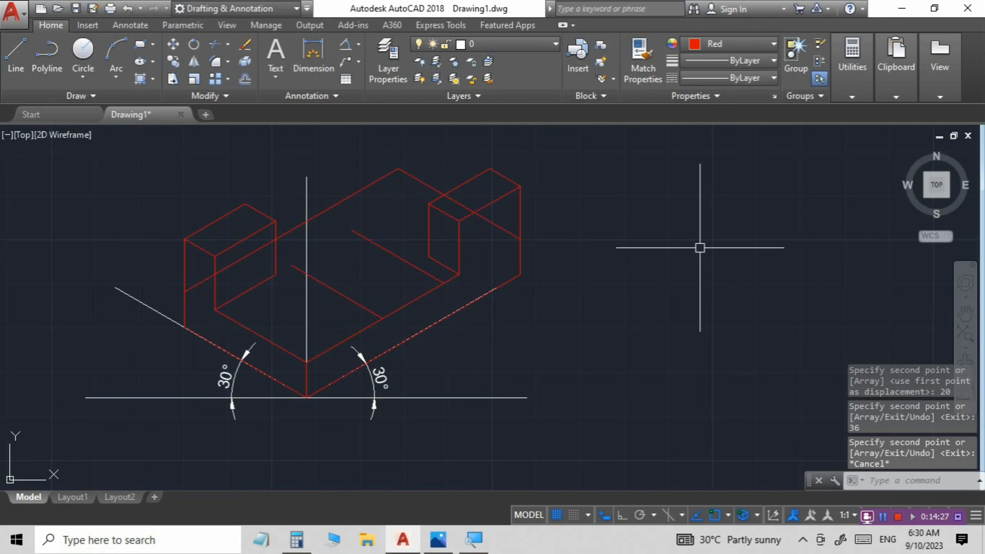
# Copy the floor's front-right edge 10 and 22 along the front-left edge from the front corner
pyautogui.click(174, 62)
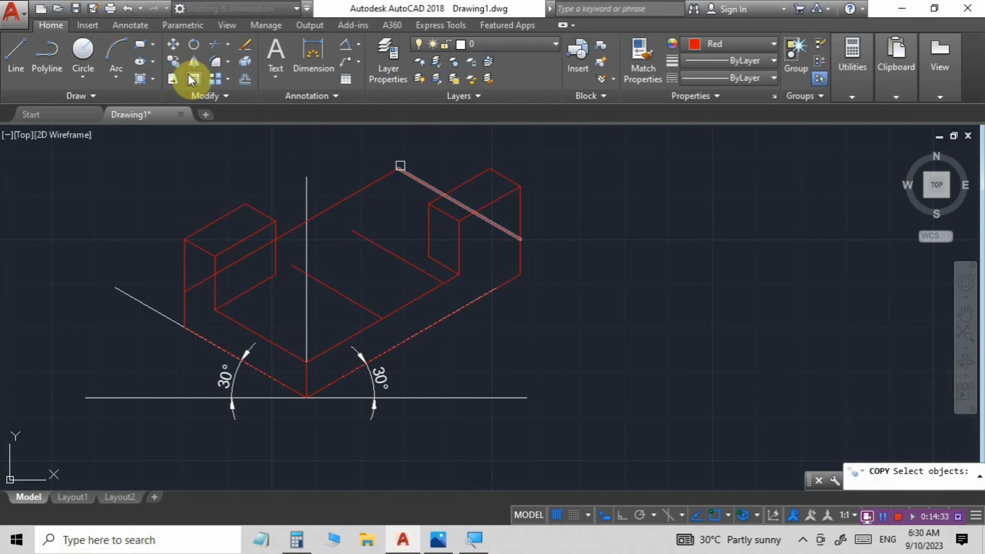
pyautogui.click(323, 351)
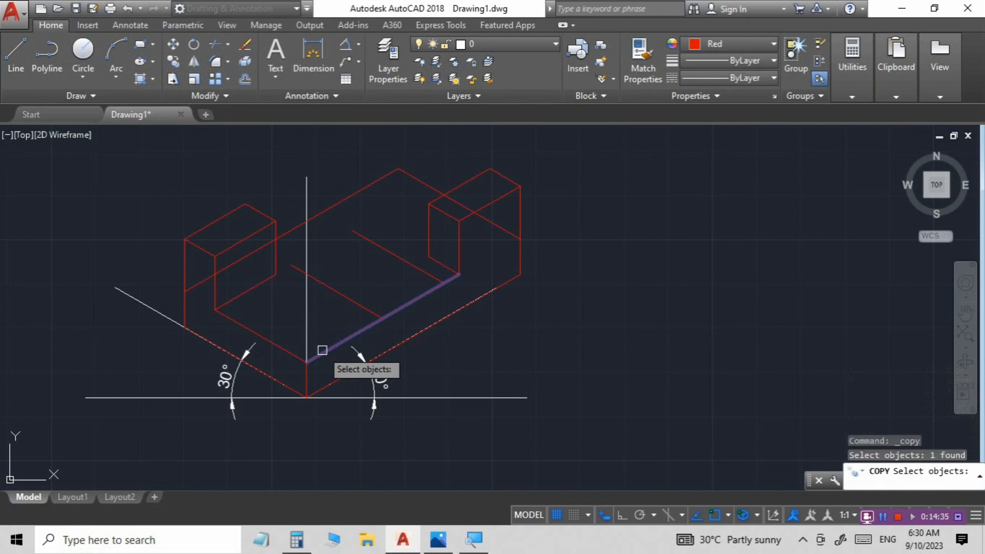
pyautogui.press('Return')
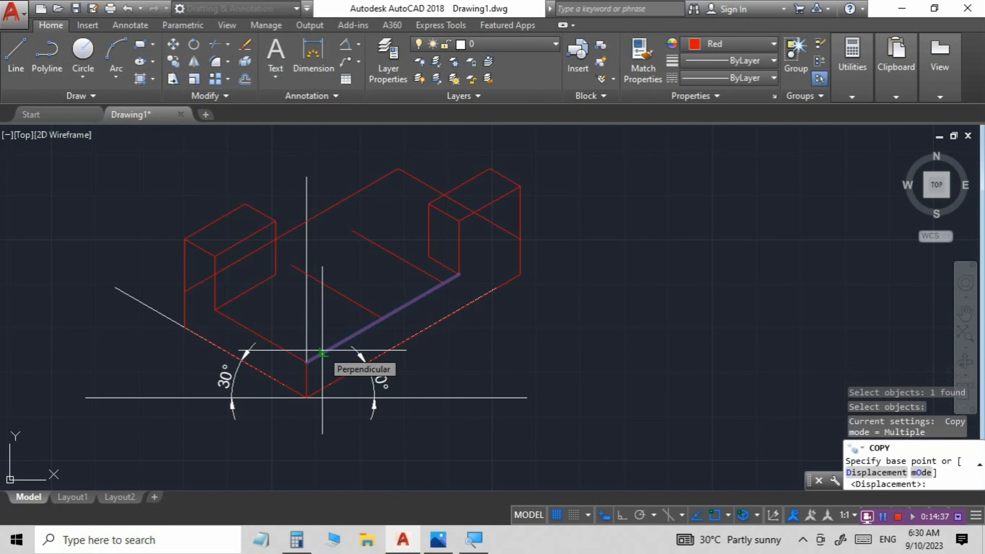
pyautogui.click(312, 367)
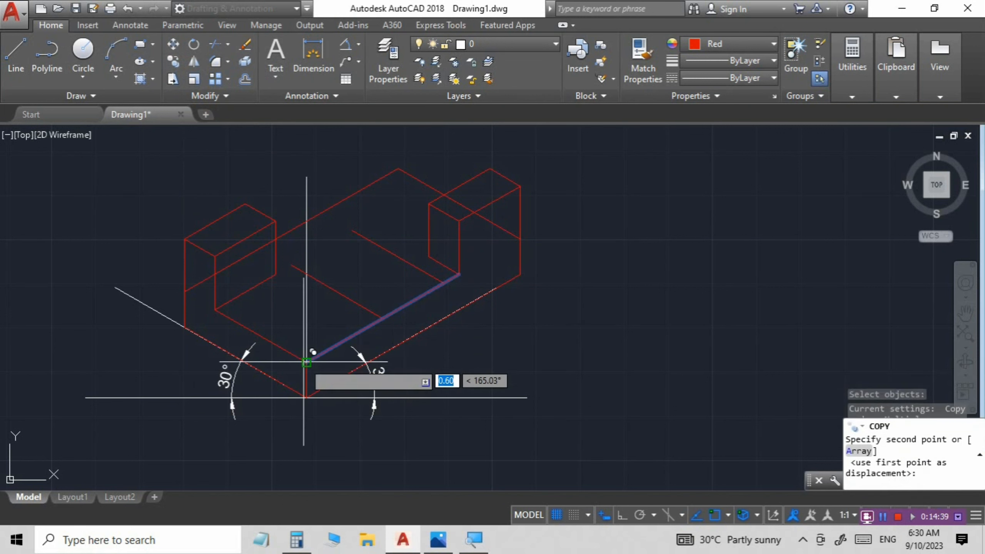
pyautogui.click(215, 310)
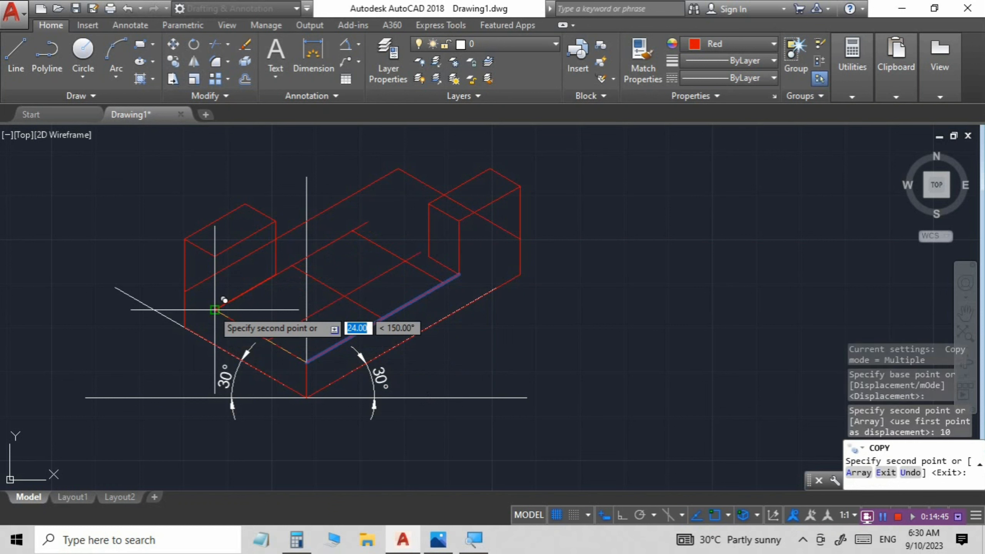
pyautogui.write('22')
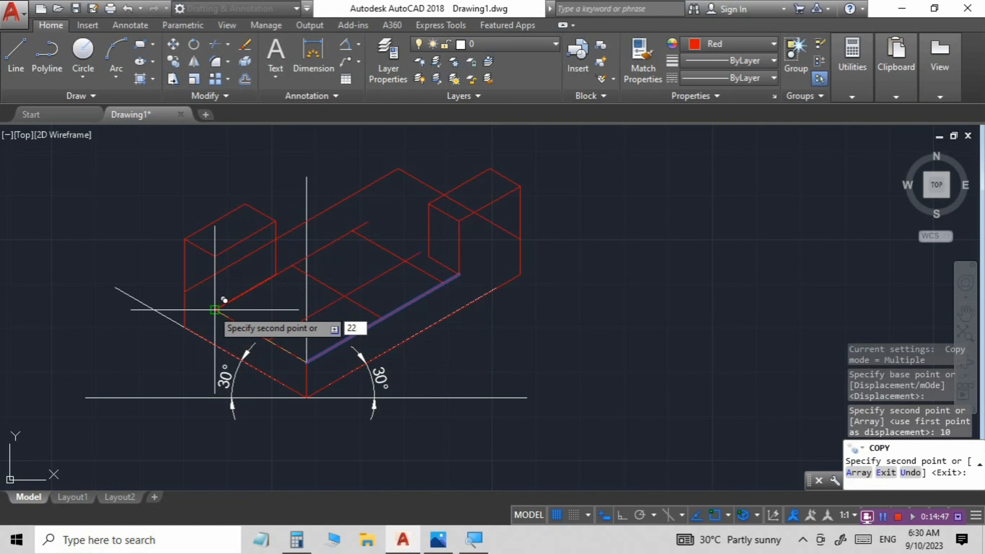
pyautogui.press('Return')
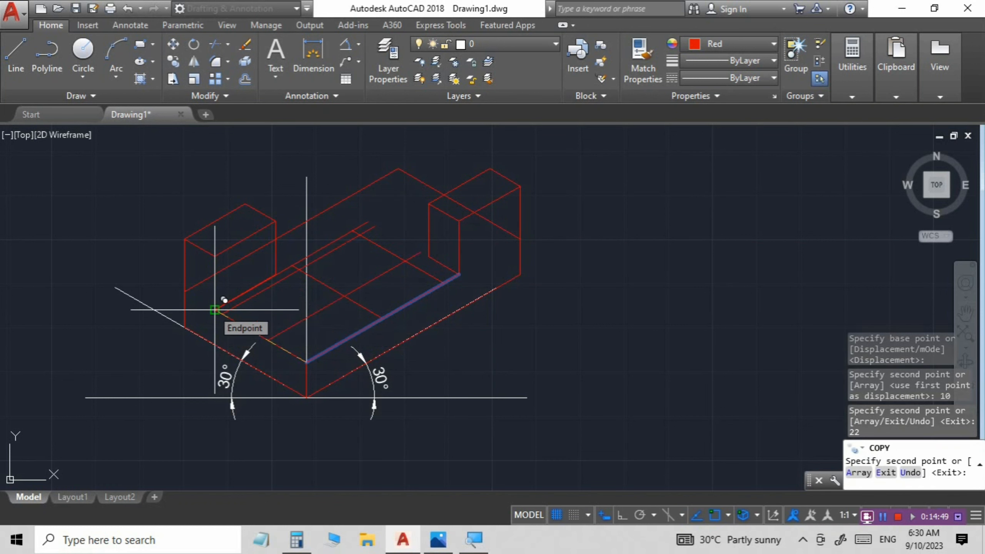
pyautogui.press('Escape')
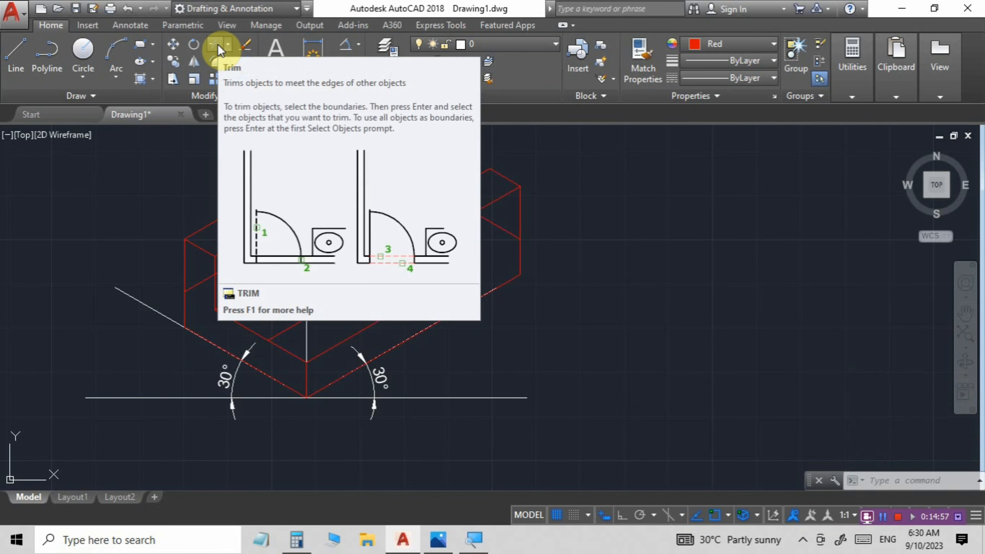
# Trim the copied lines where they overhang each other so they form the closed outline of the rectangular hole
pyautogui.click(217, 44)
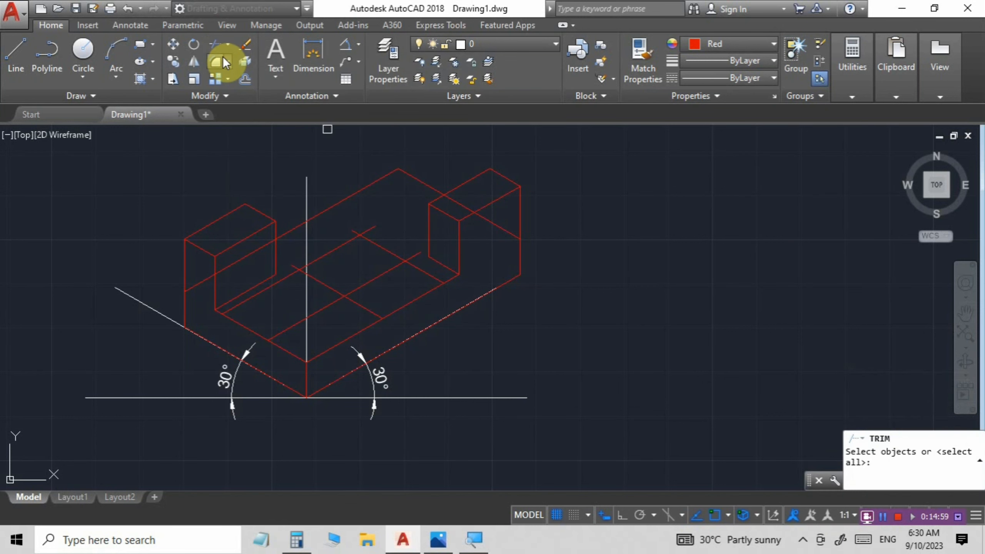
pyautogui.press('Return')
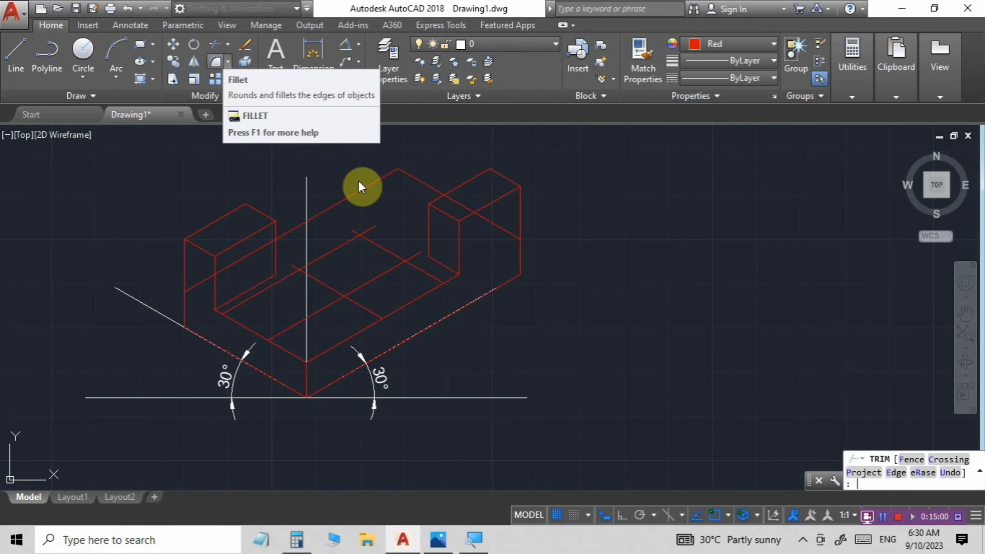
pyautogui.click(372, 230)
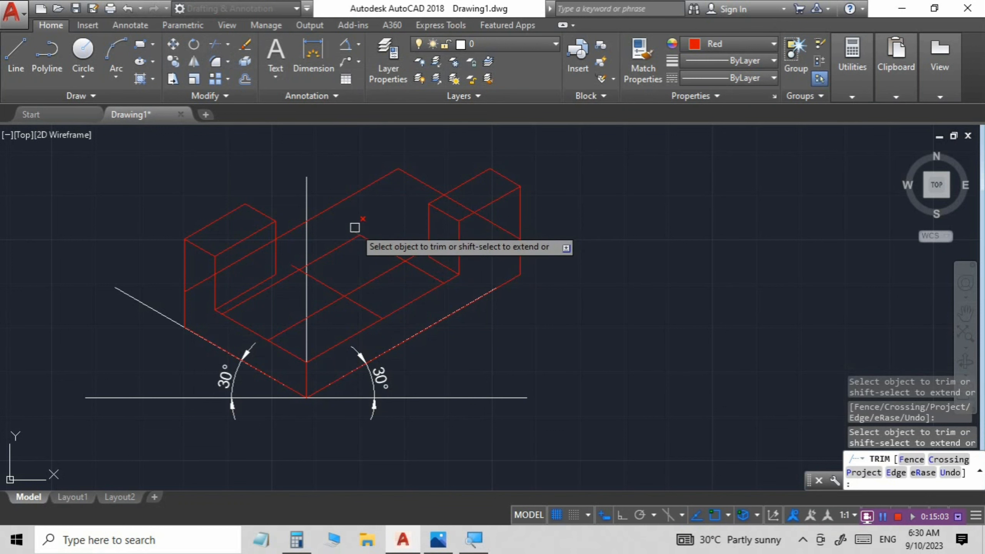
pyautogui.scroll(8, 355, 227)
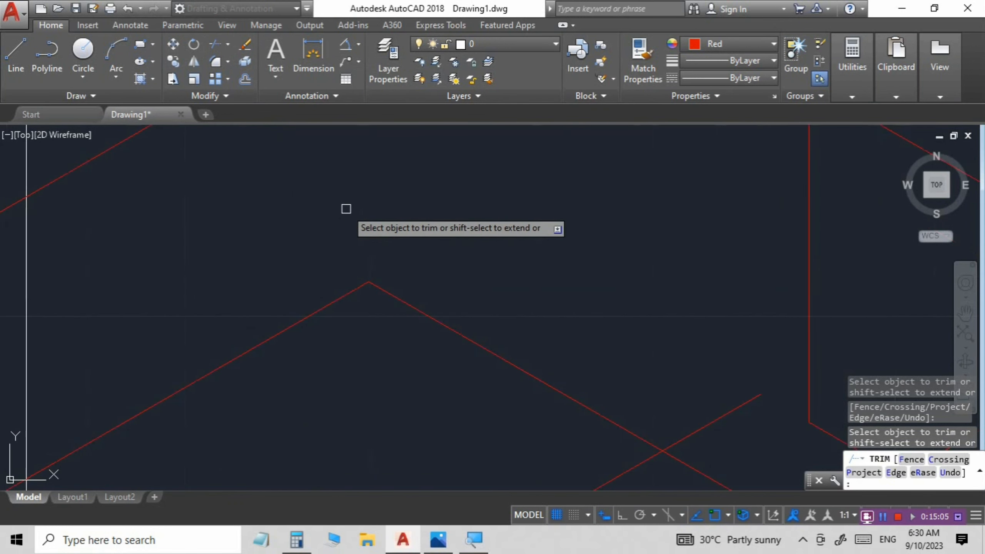
pyautogui.scroll(5, 386, 251)
pyautogui.scroll(-6, 392, 258)
pyautogui.click(331, 426)
pyautogui.click(219, 360)
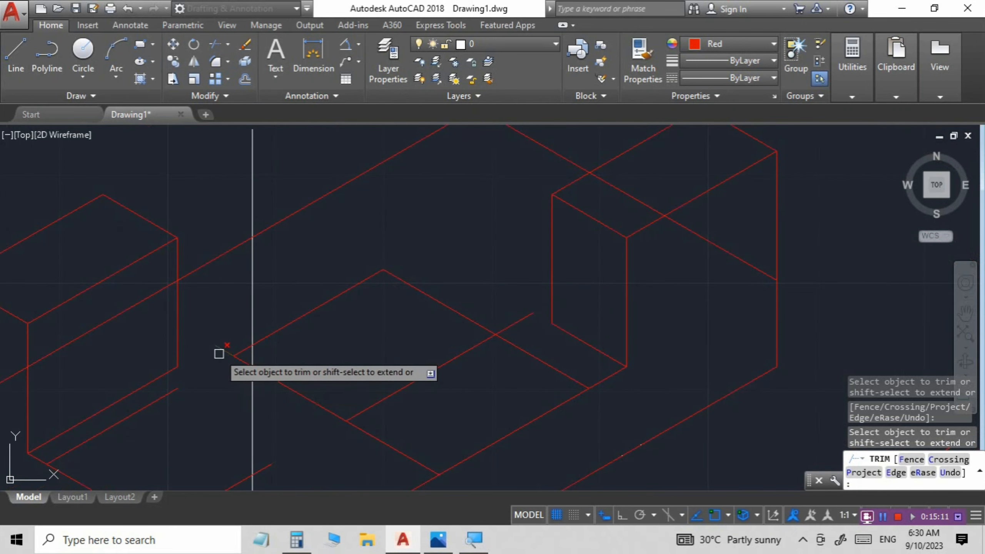
pyautogui.click(356, 427)
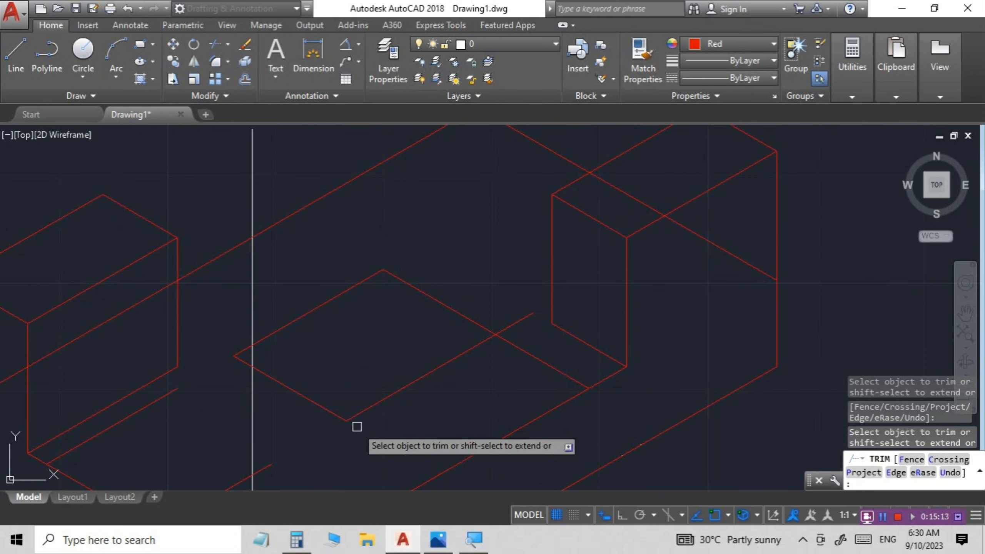
pyautogui.click(507, 327)
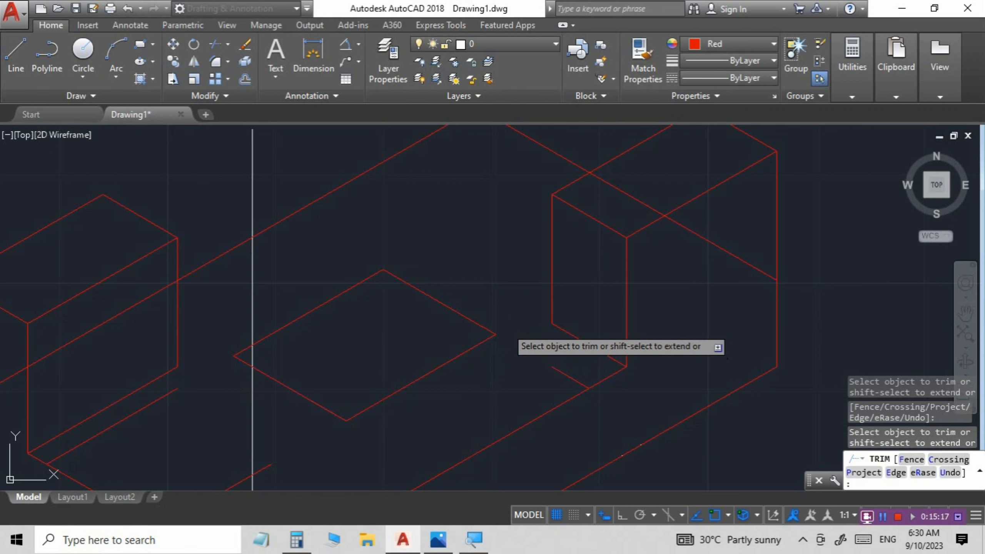
pyautogui.press('Escape')
# Delete the three leftover line segments outside the hole outline
pyautogui.click(159, 402)
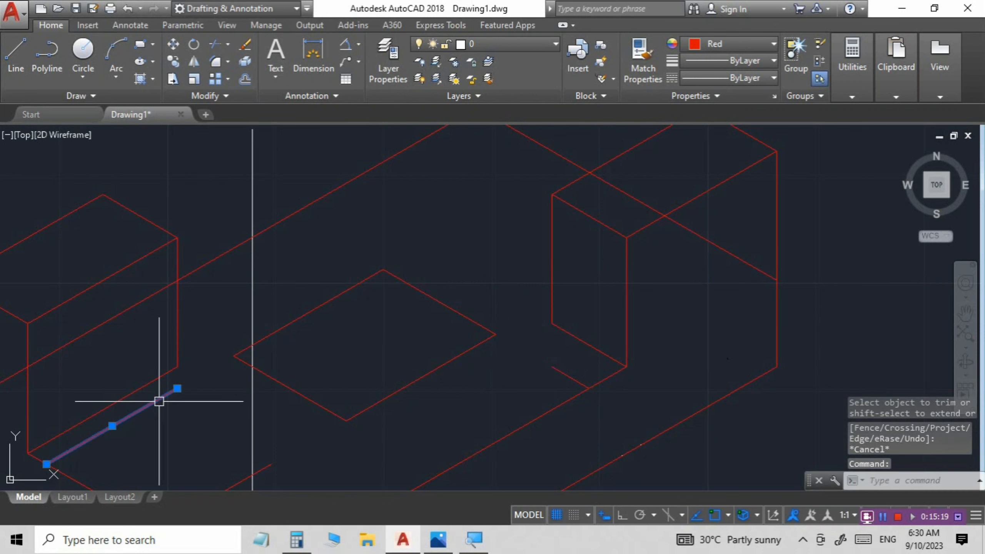
pyautogui.click(267, 468)
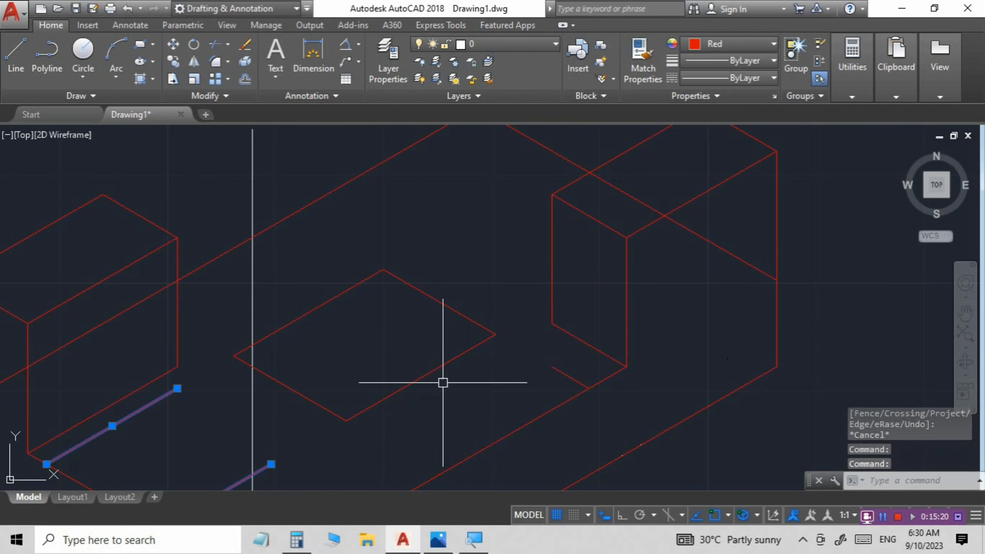
pyautogui.click(566, 371)
pyautogui.press('Delete')
# Draw a vertical line 8 long at 90° straight down from the rear corner of the rectangular hole
pyautogui.scroll(2, 506, 363)
pyautogui.scroll(-4, 507, 362)
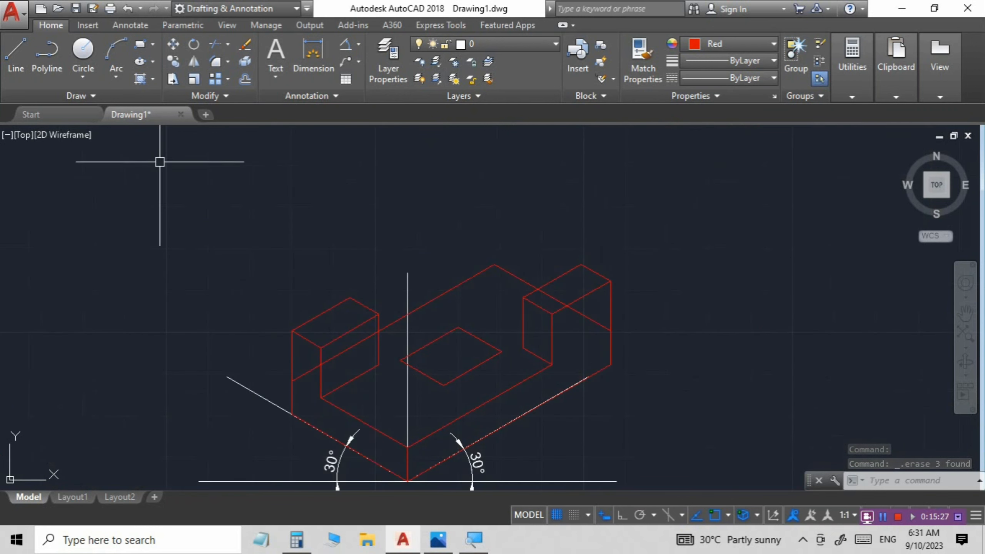
pyautogui.click(14, 58)
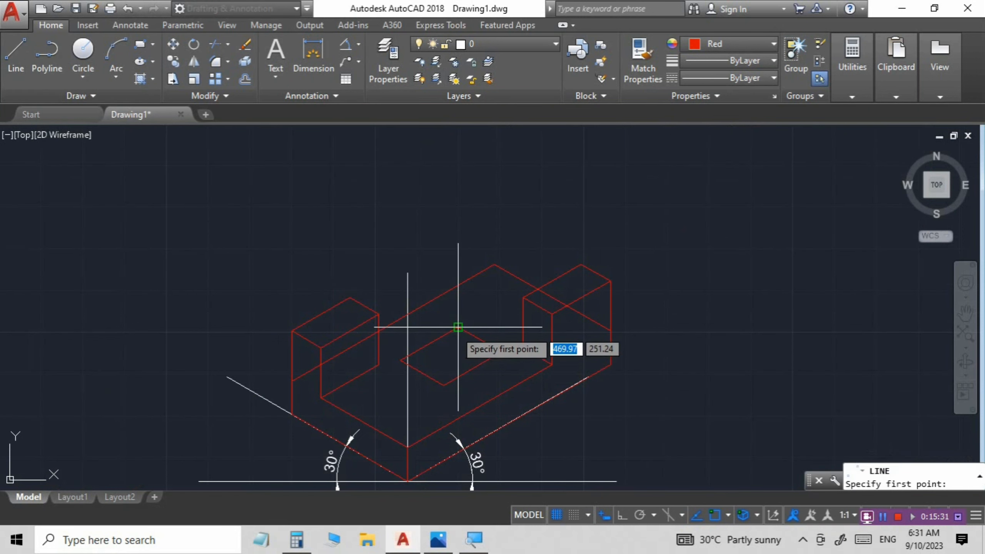
pyautogui.scroll(-2, 458, 327)
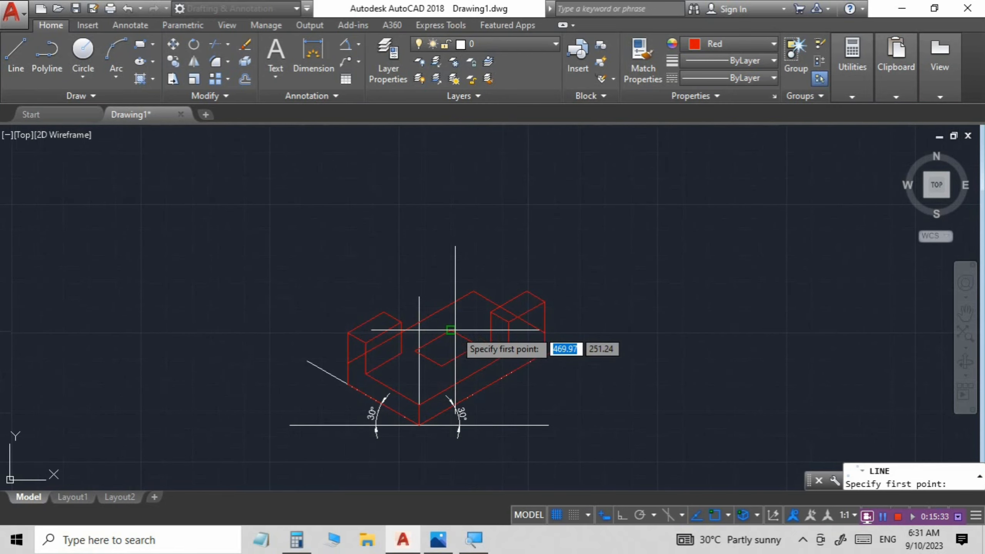
pyautogui.scroll(4, 419, 350)
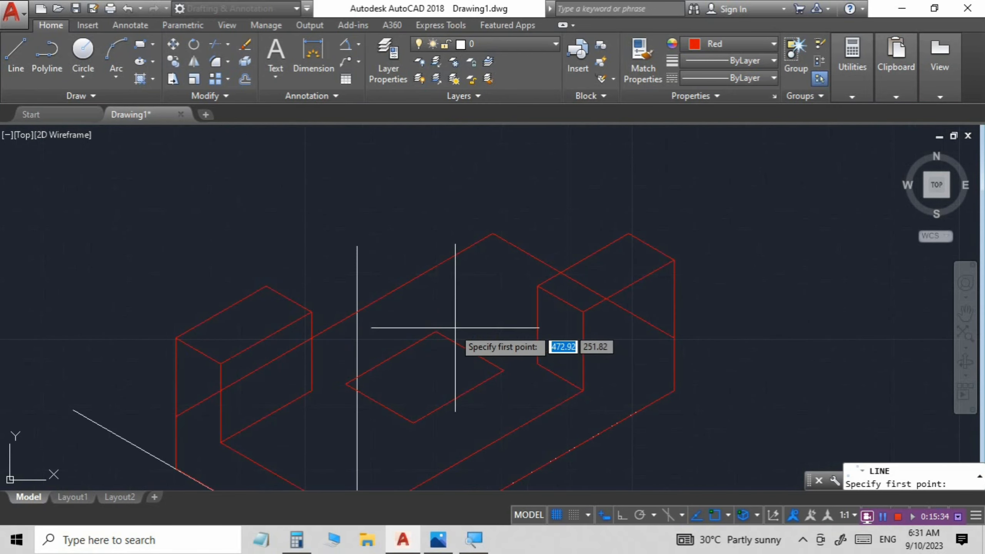
pyautogui.click(436, 331)
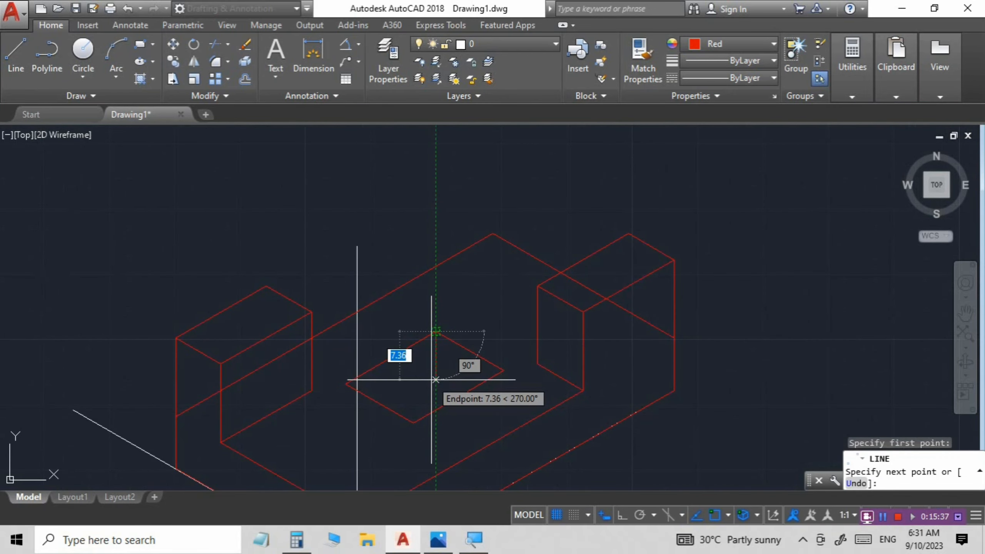
pyautogui.write('8')
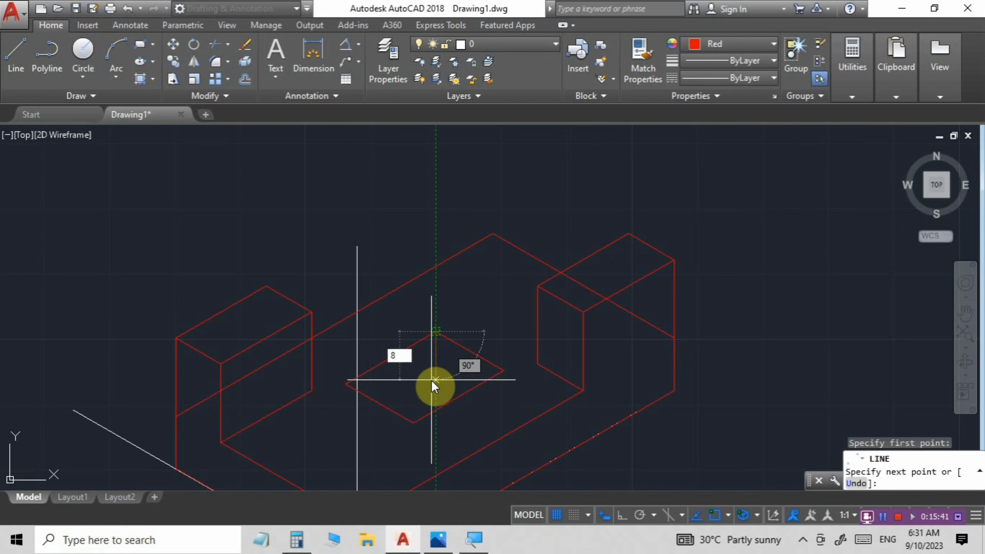
pyautogui.press('Tab')
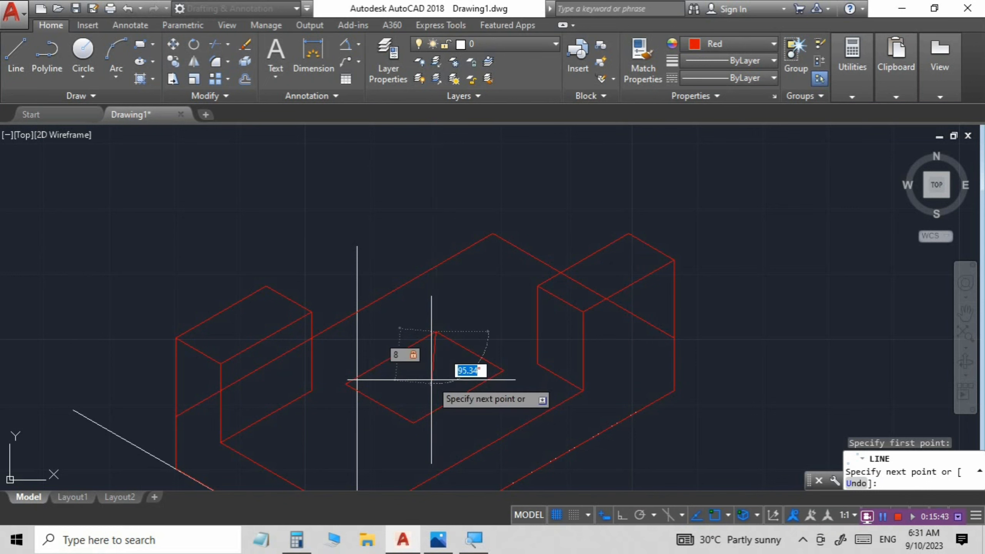
pyautogui.write('90')
pyautogui.press('Return')
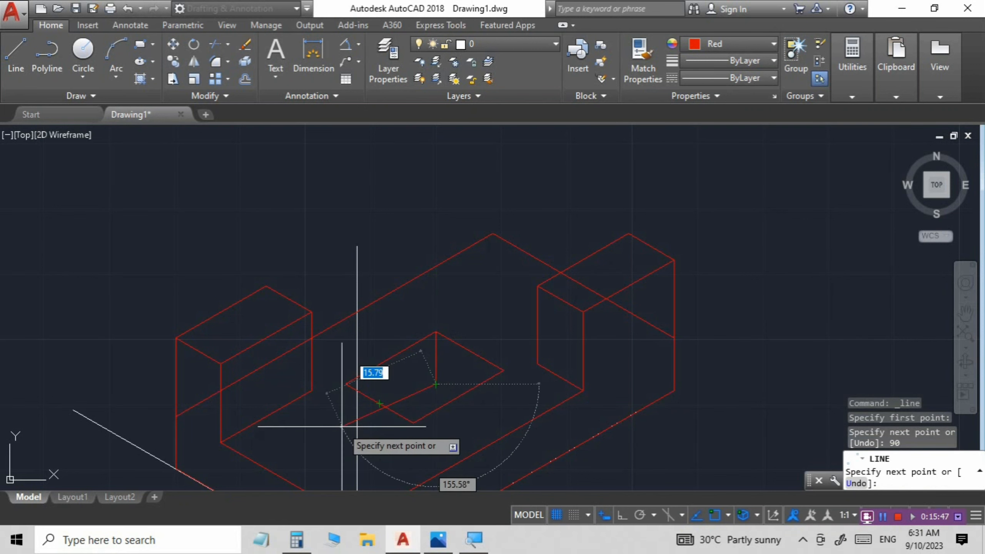
# Continue from the vertical line's lower end with a line 15 long at 150°, running down-left parallel to the hole's long edges
pyautogui.write('15')
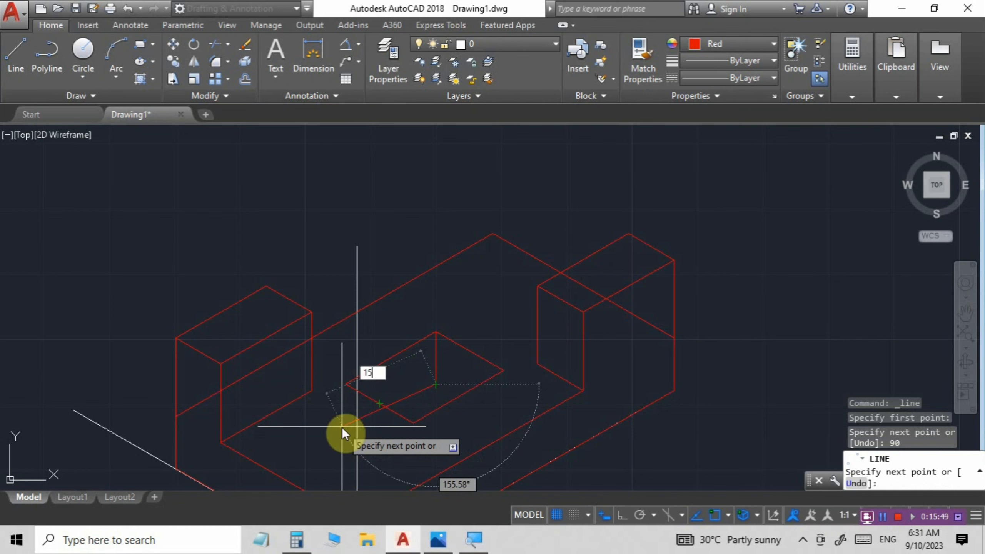
pyautogui.press('Tab')
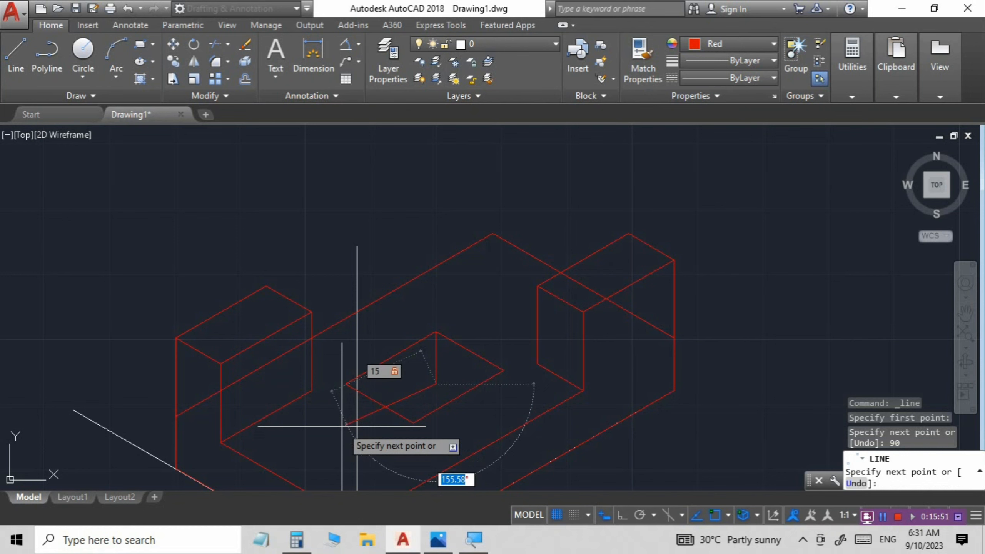
pyautogui.write('150')
pyautogui.press('Return')
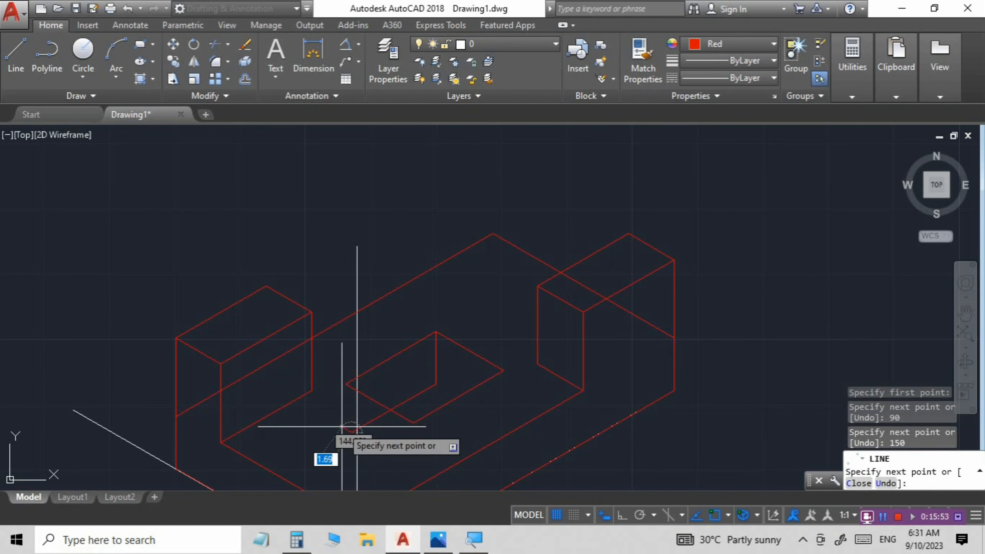
pyautogui.press('Return')
# Draw a line 8 long at 30° from the vertical line's lower end, running down-right parallel to the hole's short edges
pyautogui.press('Return')
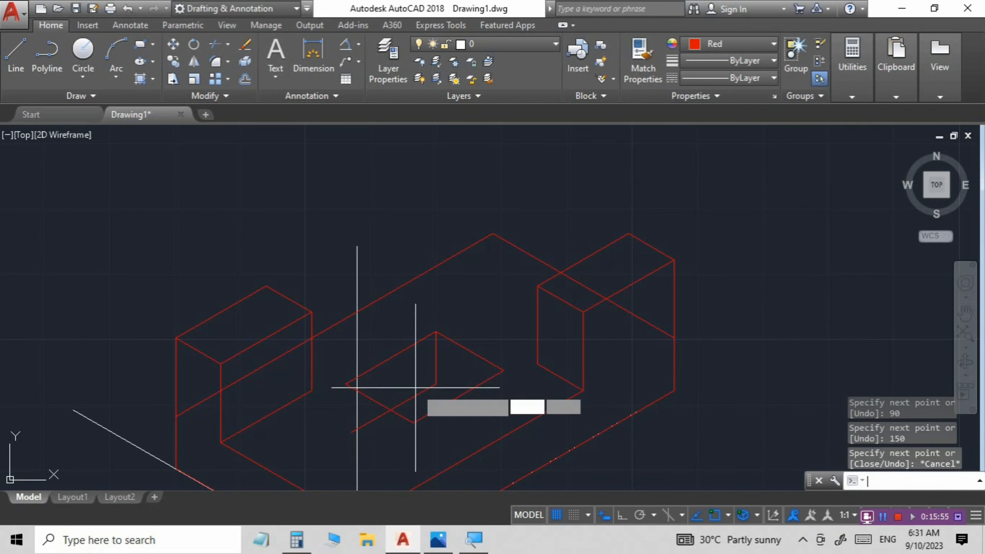
pyautogui.click(436, 384)
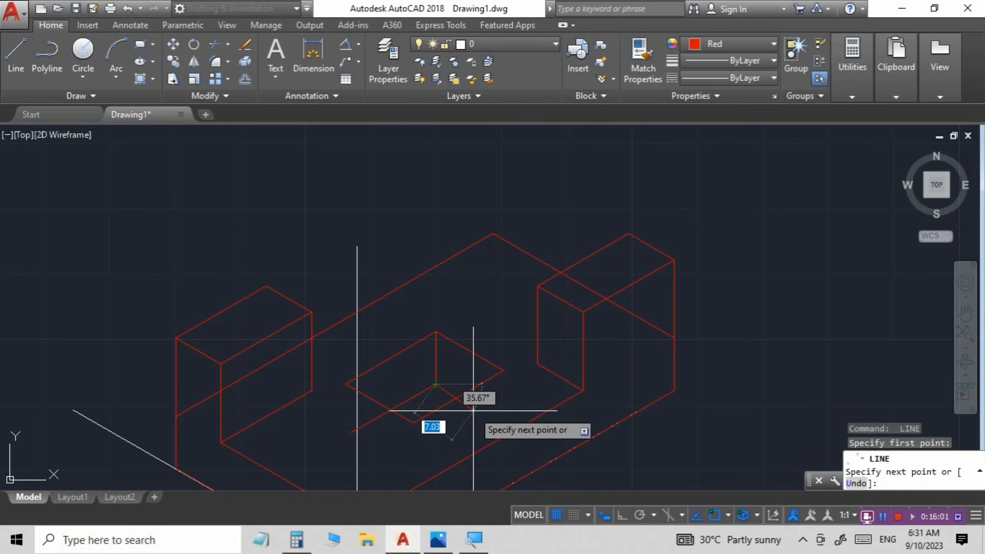
pyautogui.write('8')
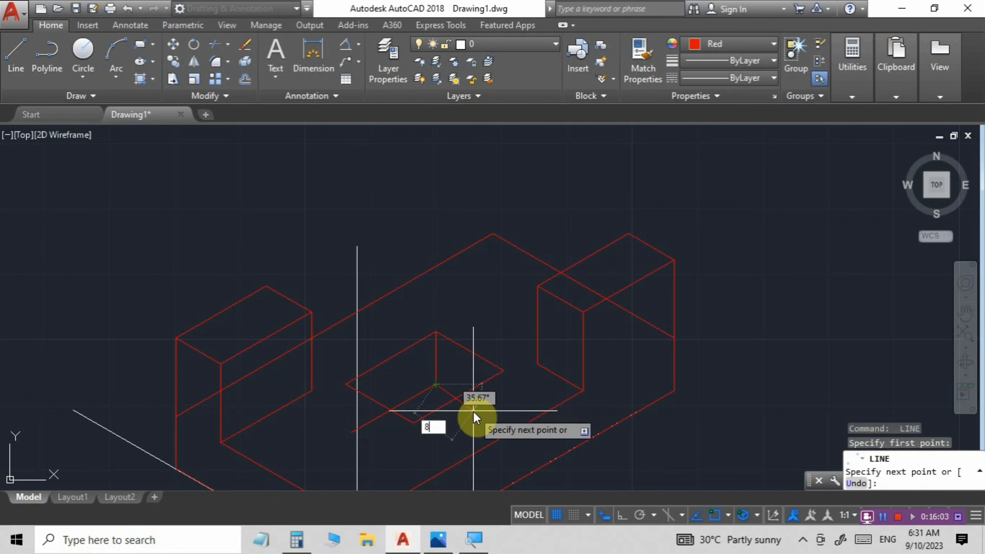
pyautogui.press('Tab')
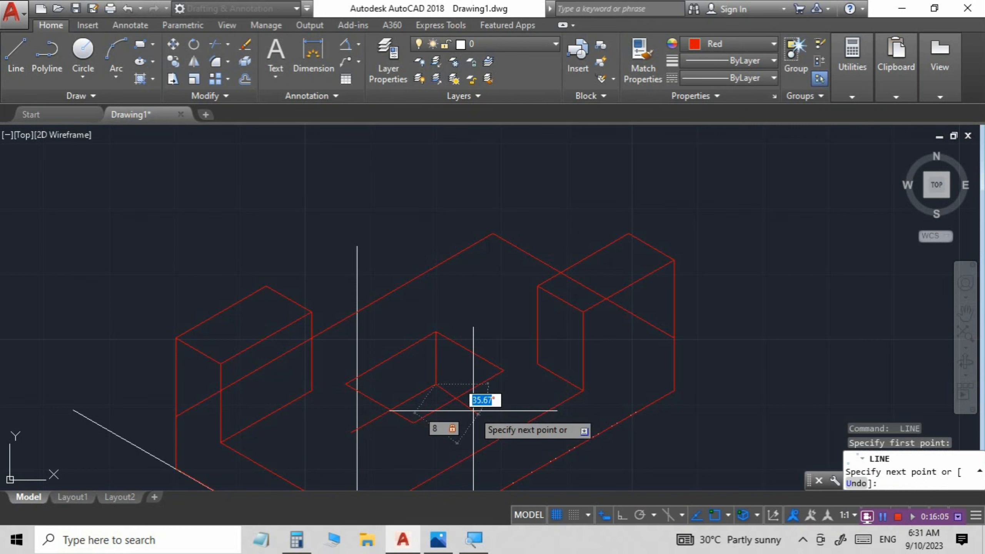
pyautogui.write('30')
pyautogui.press('Return')
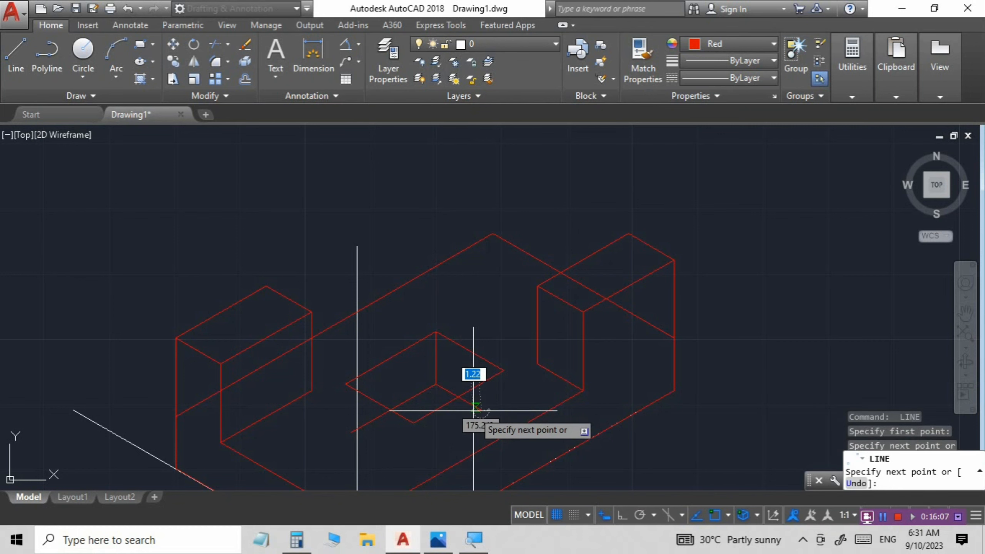
pyautogui.press('Escape')
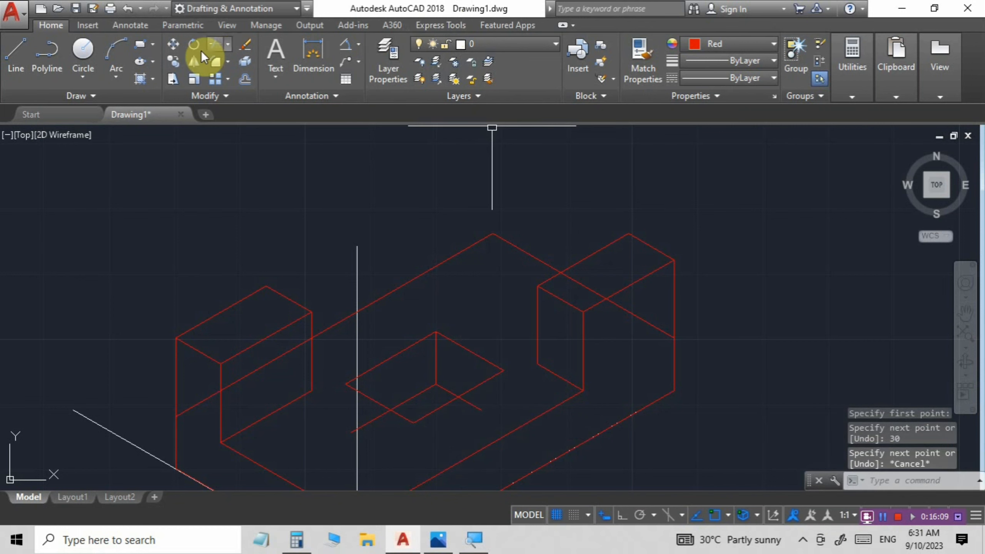
# Trim the hole's inner lines at its front outline and the floor's rear edges where they pass behind the uprights
pyautogui.click(211, 45)
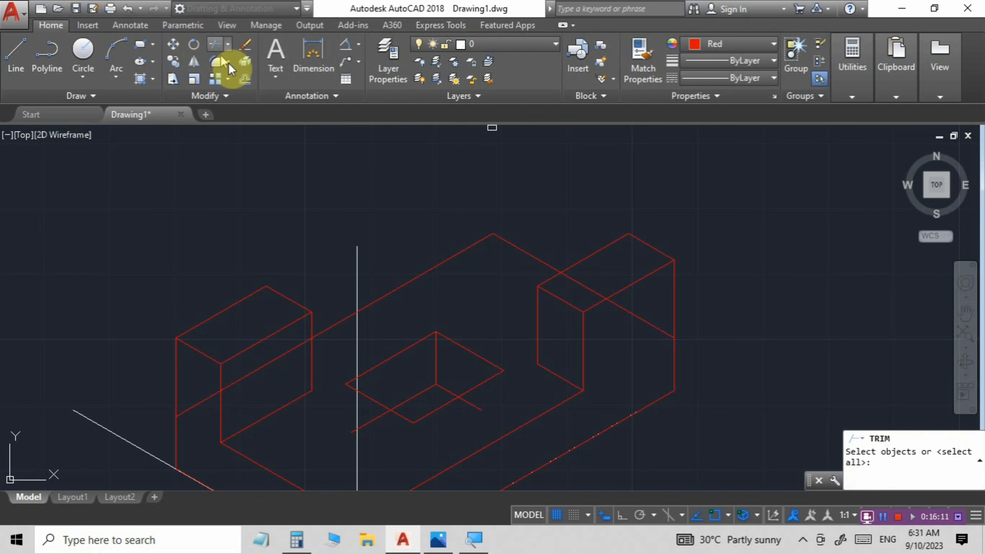
pyautogui.press('Return')
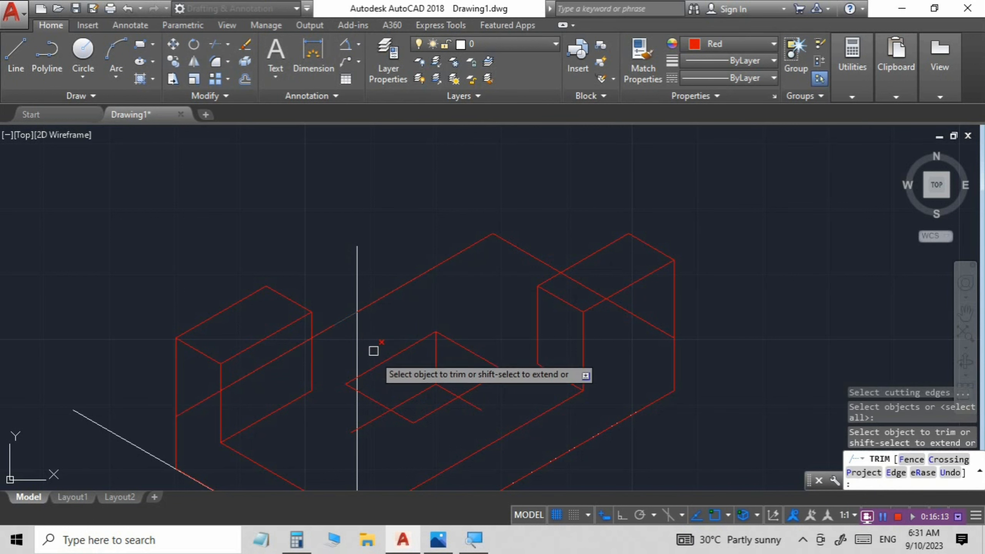
pyautogui.click(375, 417)
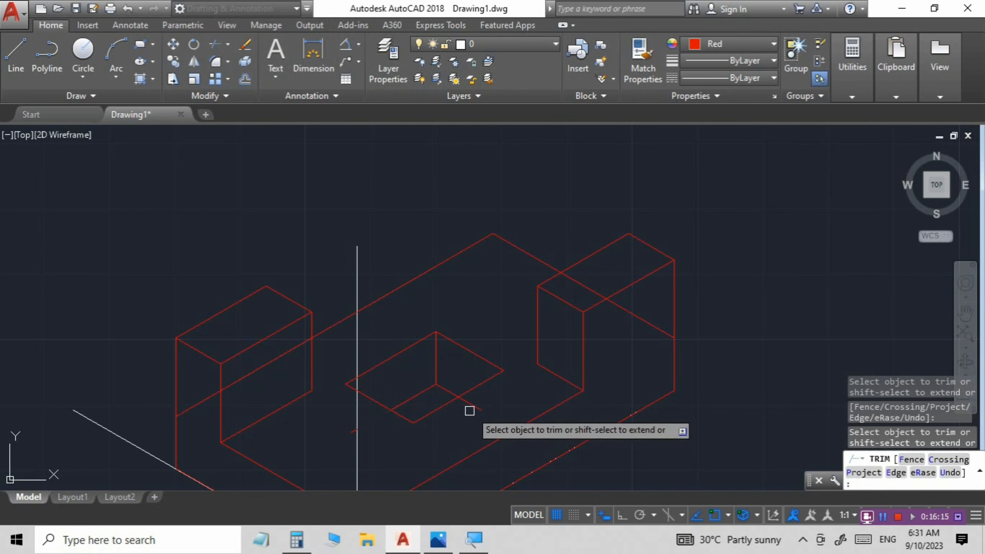
pyautogui.click(475, 407)
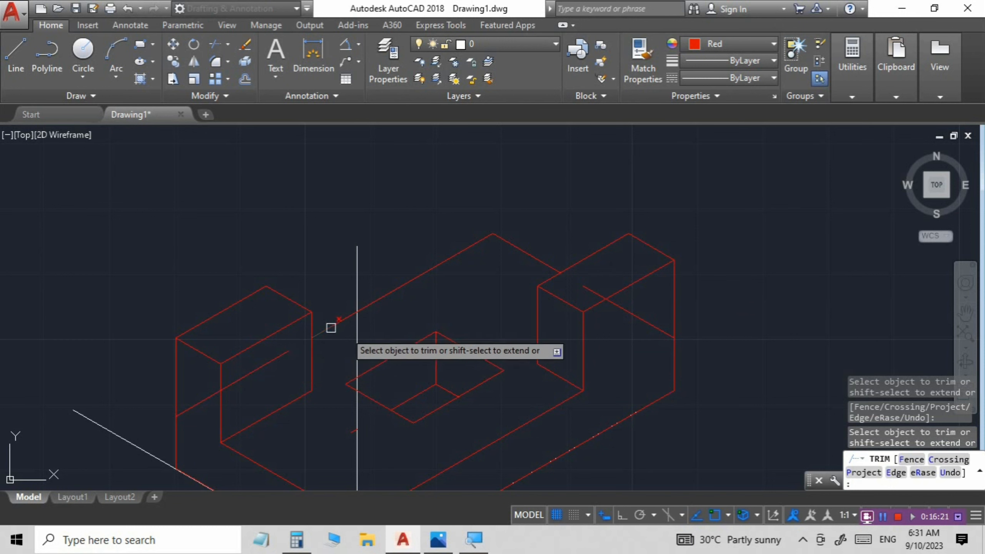
pyautogui.press('Escape')
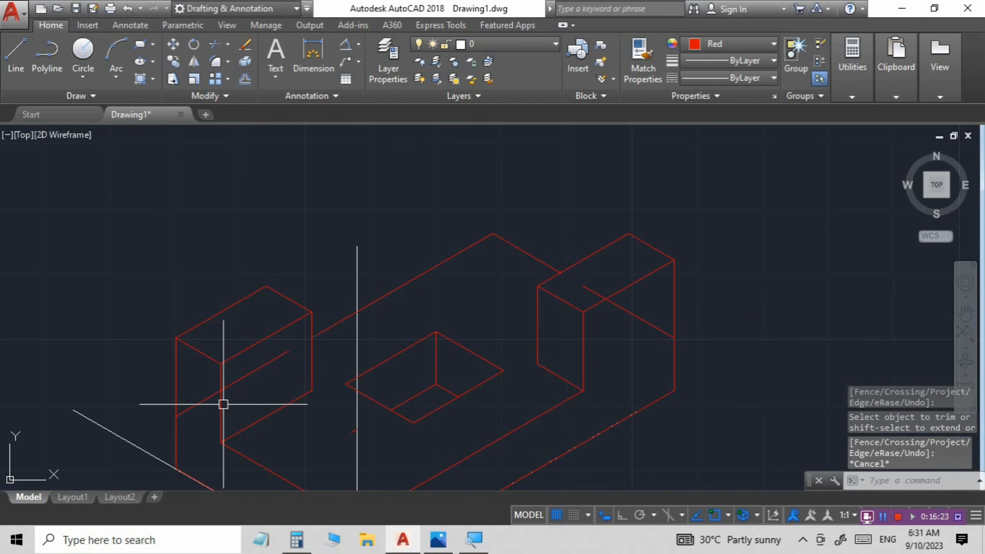
# Delete the three leftover segments: the one below the hole and the hidden floor edges behind both uprights
pyautogui.click(203, 401)
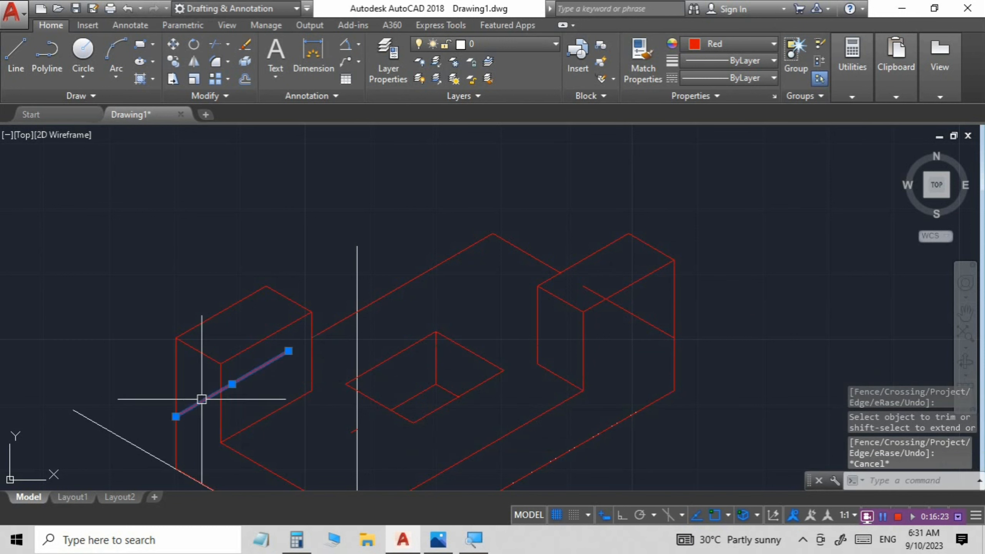
pyautogui.click(352, 430)
pyautogui.click(639, 321)
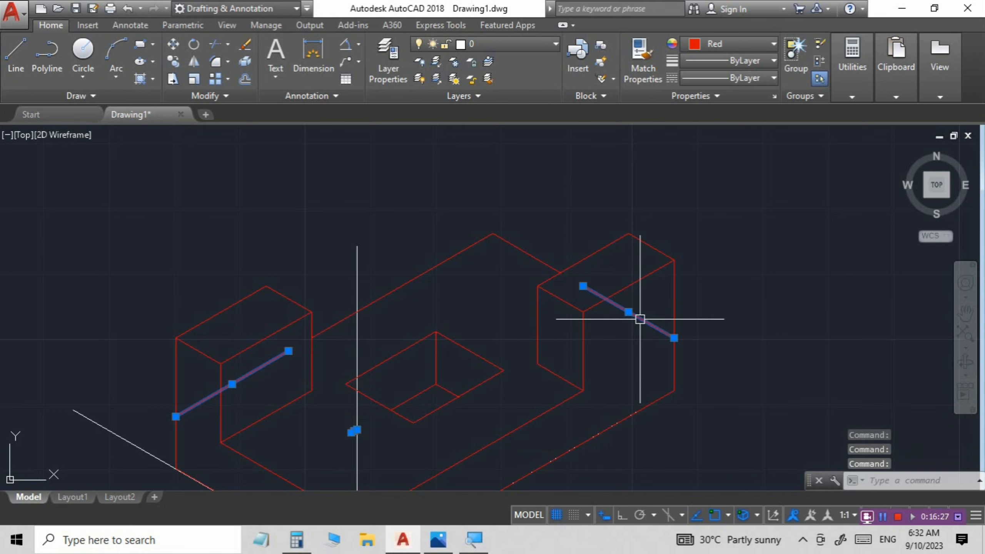
pyautogui.press('Delete')
# Inspect the completed isometric view and compare it side by side with the reference drawing
pyautogui.scroll(2, 496, 297)
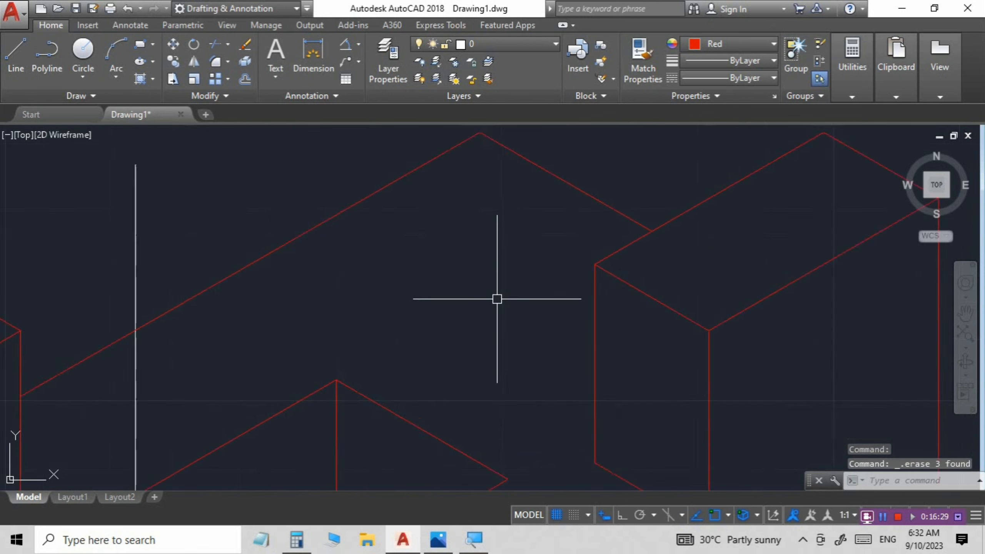
pyautogui.scroll(-6, 497, 297)
pyautogui.scroll(4, 455, 403)
pyautogui.scroll(-2, 456, 403)
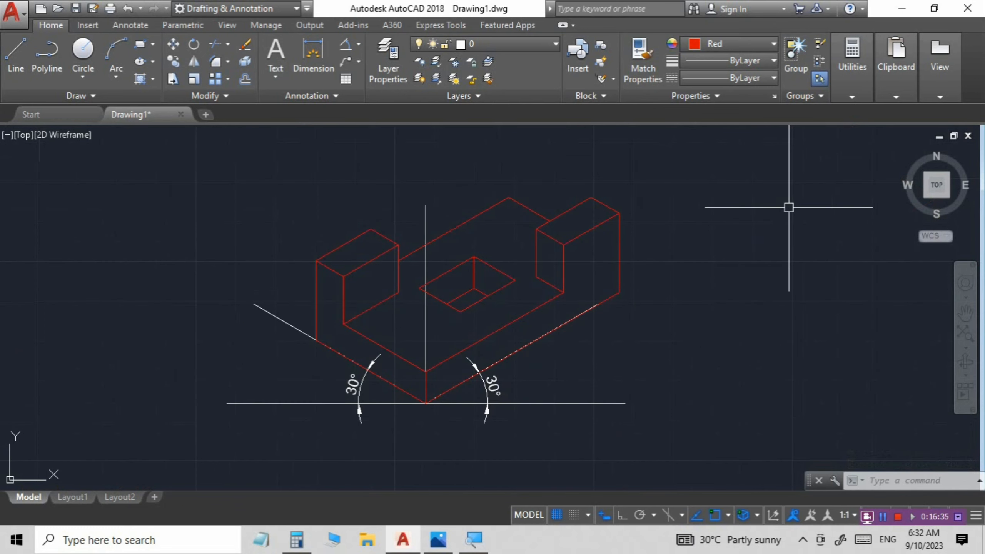
pyautogui.scroll(2, 726, 248)
pyautogui.scroll(-2, 647, 247)
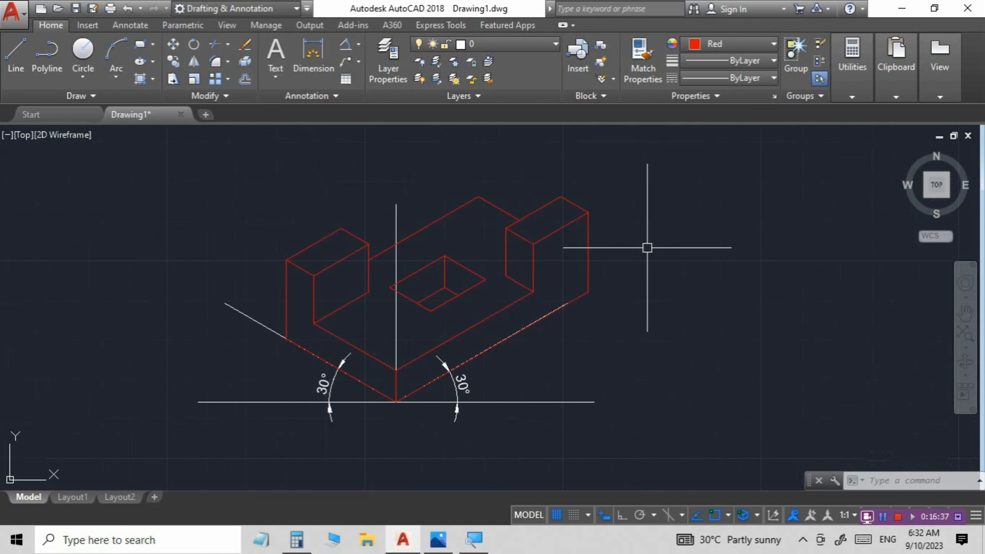
pyautogui.moveTo(752, 279)
pyautogui.mouseDown(button='middle')
pyautogui.moveTo(579, 283)
pyautogui.moveTo(568, 290)
pyautogui.moveTo(577, 297)
pyautogui.mouseUp(button='middle')
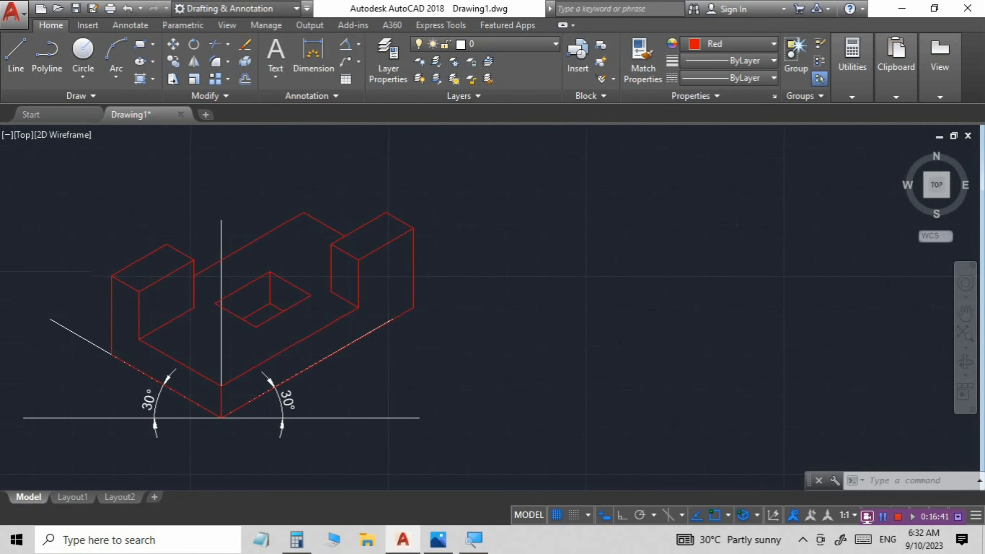
pyautogui.click(438, 540)
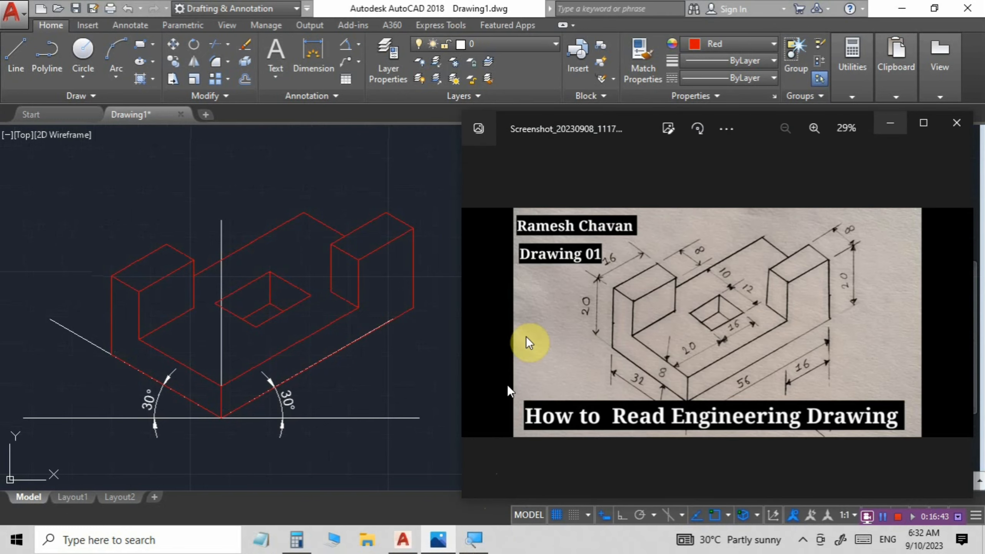